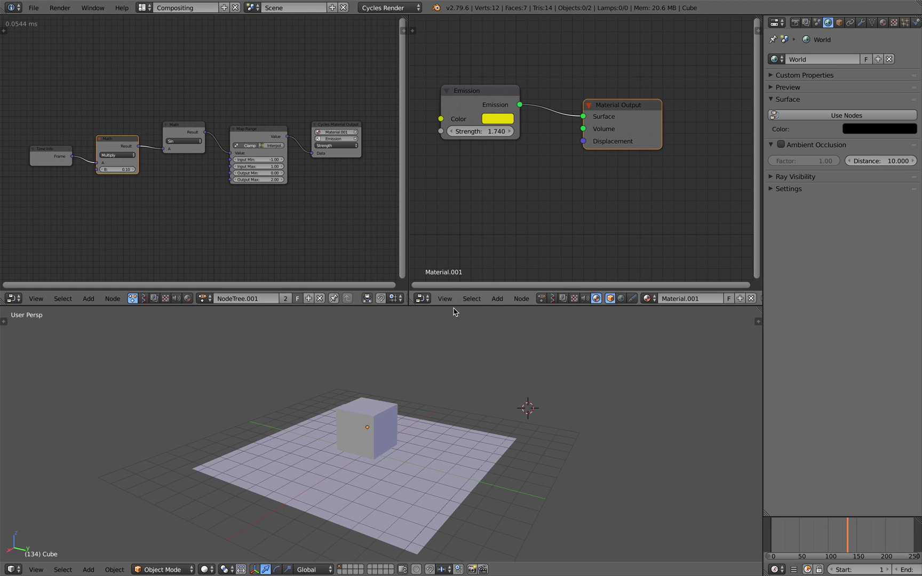
Widen the animation node editor slightly so that the whole node chain fits beside the material nodes.
middle_click_drag(459, 358, 448, 407)
middle_click_drag(318, 224, 314, 225)
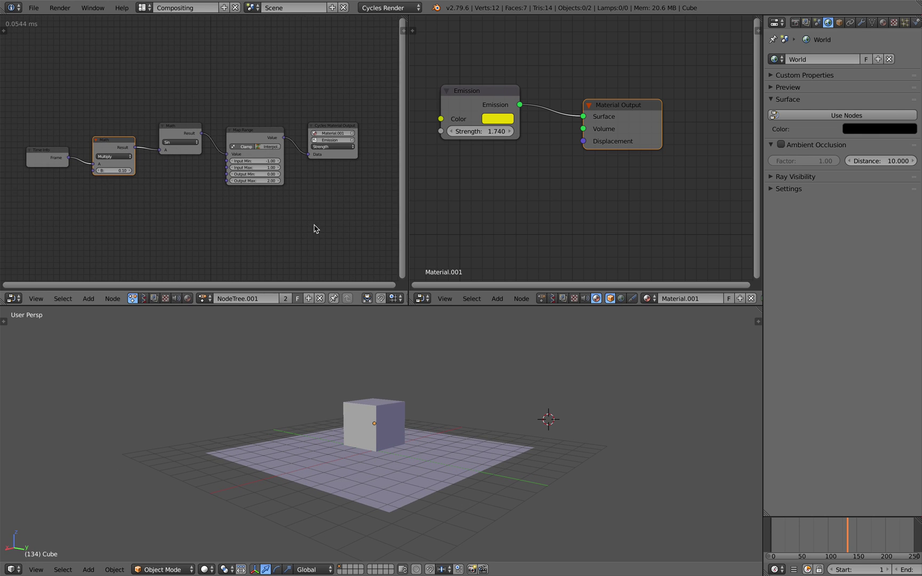
left_click_drag(408, 201, 425, 202)
scroll(348, 196, "up", 2)
scroll(347, 195, "down", 1)
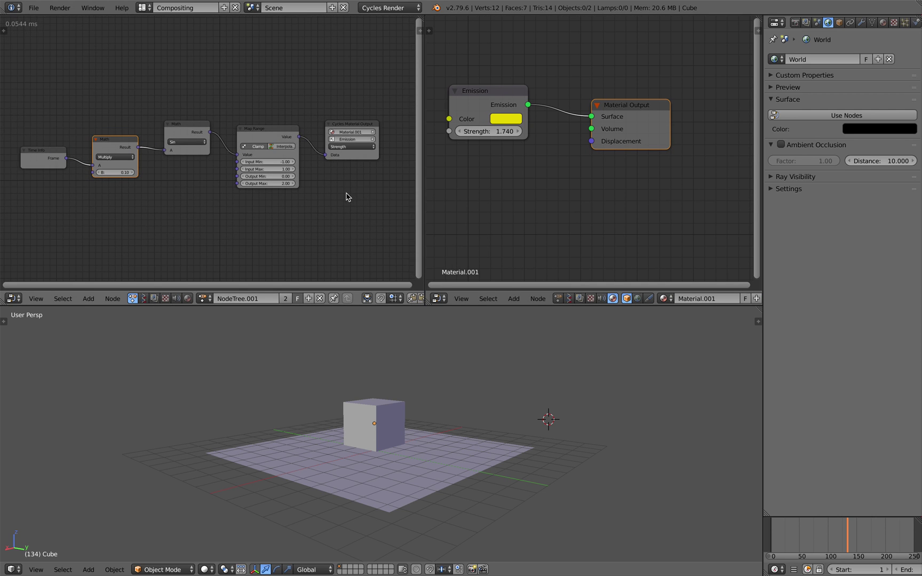
middle_click_drag(345, 191, 364, 195)
mouse_move(265, 142)
middle_mouse_down()
mouse_move(237, 133)
mouse_move(248, 137)
middle_mouse_up()
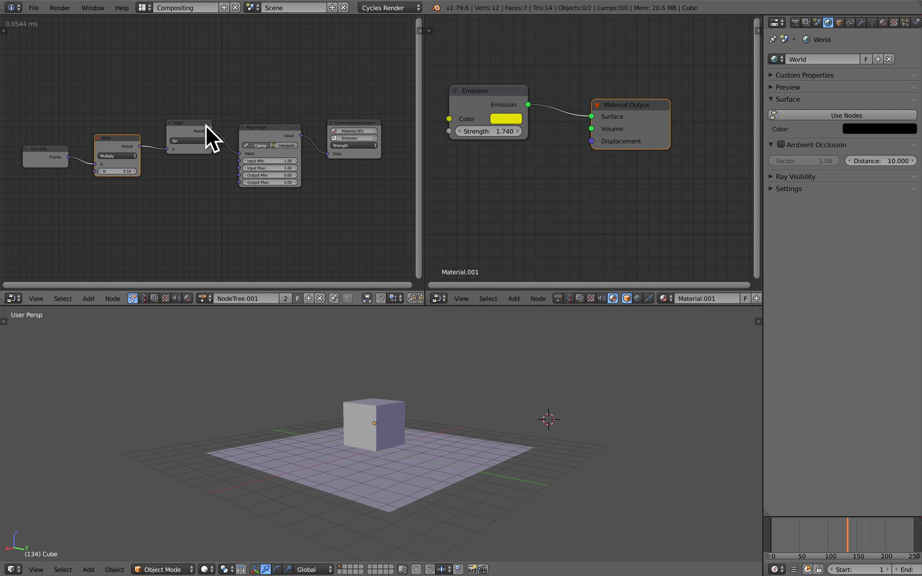
middle_click_drag(587, 165, 591, 174)
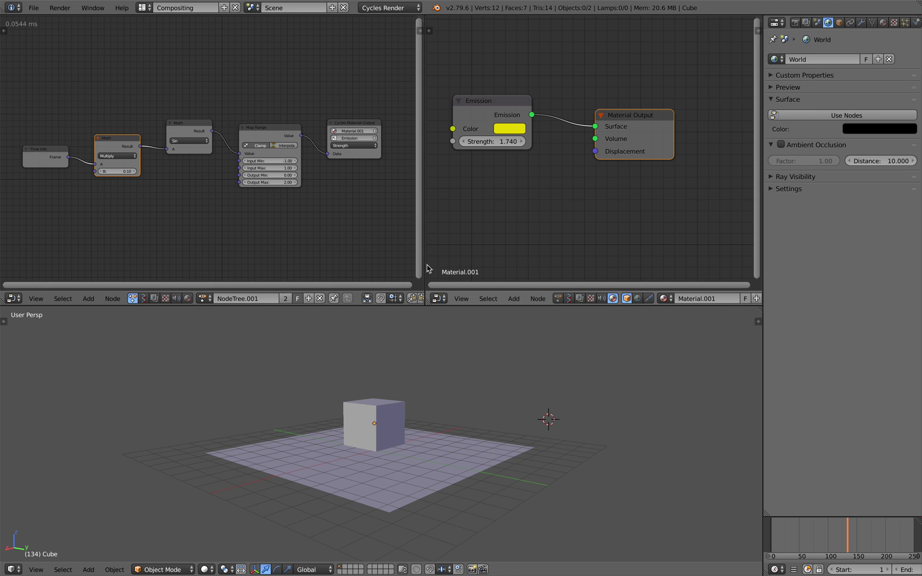
Preview the cube's animated emission in Rendered viewport shading while scrubbing the timeline, and return the viewport to Solid shading.
middle_click_drag(378, 429, 375, 442)
left_click(205, 570)
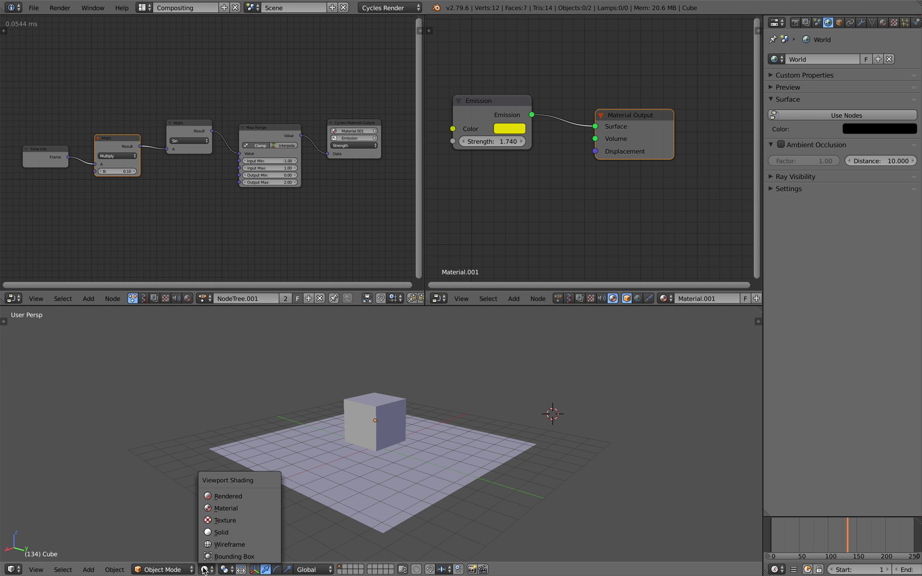
left_click(234, 496)
mouse_move(783, 532)
left_mouse_down()
mouse_move(851, 528)
mouse_move(813, 528)
mouse_move(825, 529)
left_mouse_up()
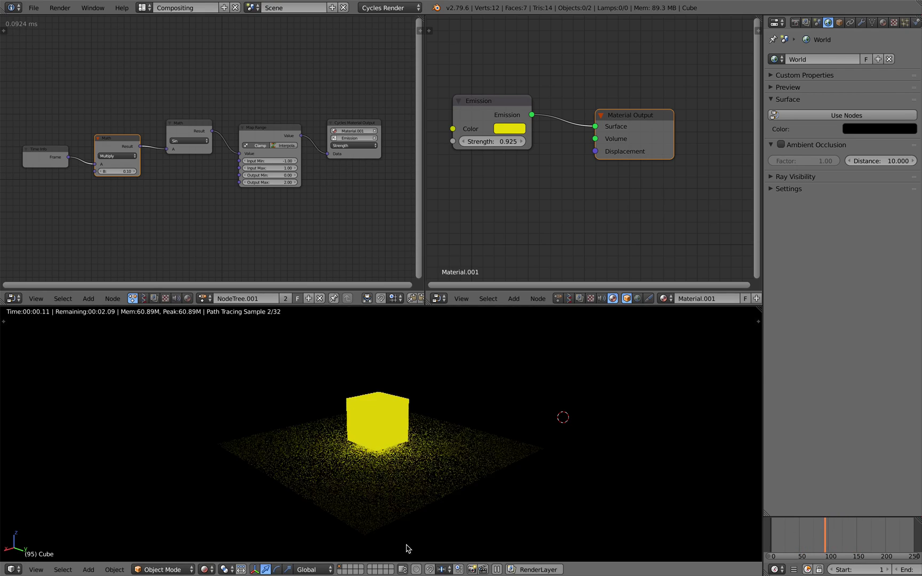
left_click(204, 569)
left_click(229, 511)
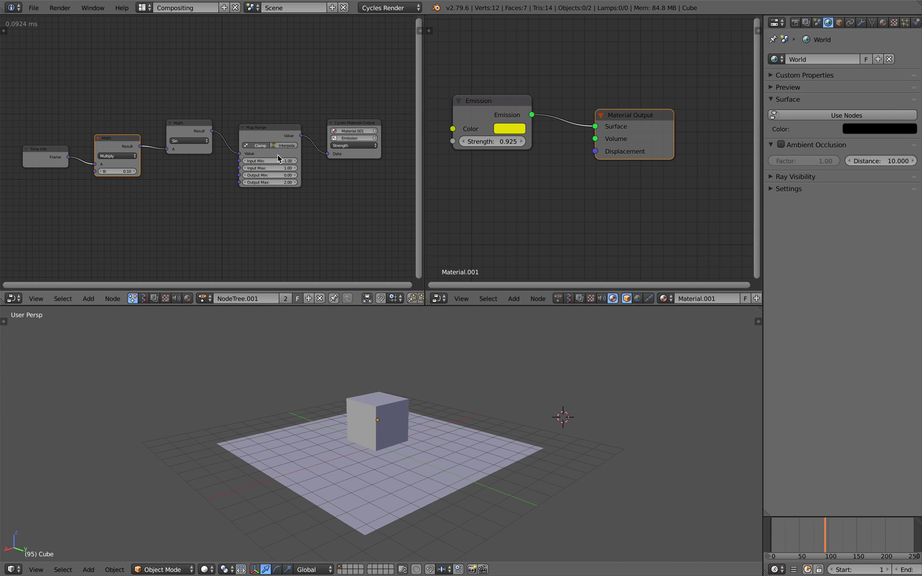
Scrub the timeline and examine how the Emission node's Strength responds in the material node tree.
left_click_drag(795, 533, 816, 531)
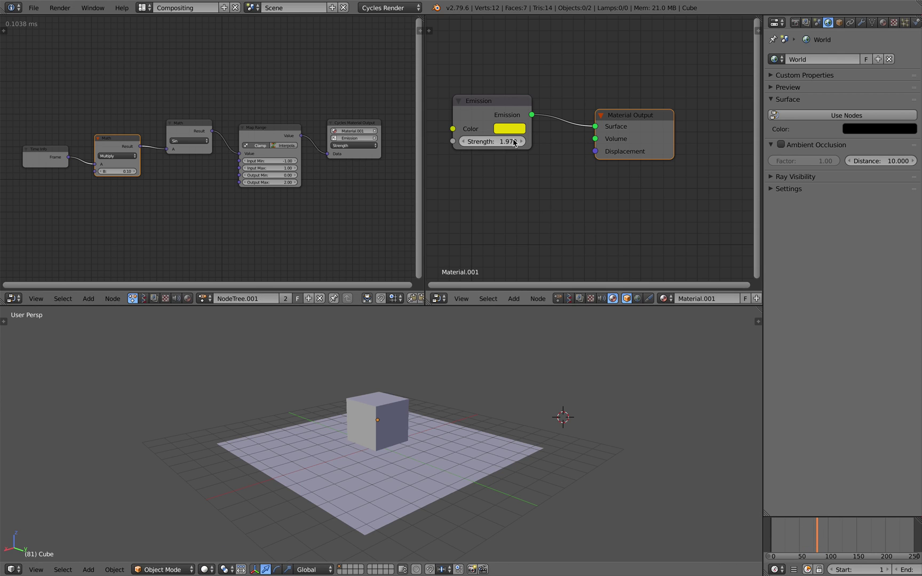
middle_click_drag(520, 145, 532, 158)
left_click_drag(513, 110, 516, 108)
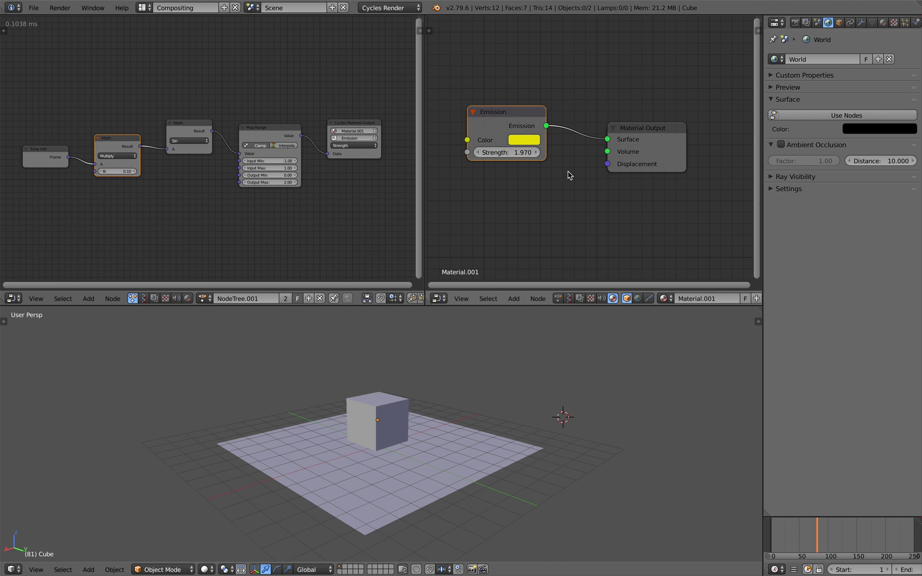
left_click_drag(788, 529, 822, 532)
left_click(807, 529)
scroll(507, 152, "up", 1)
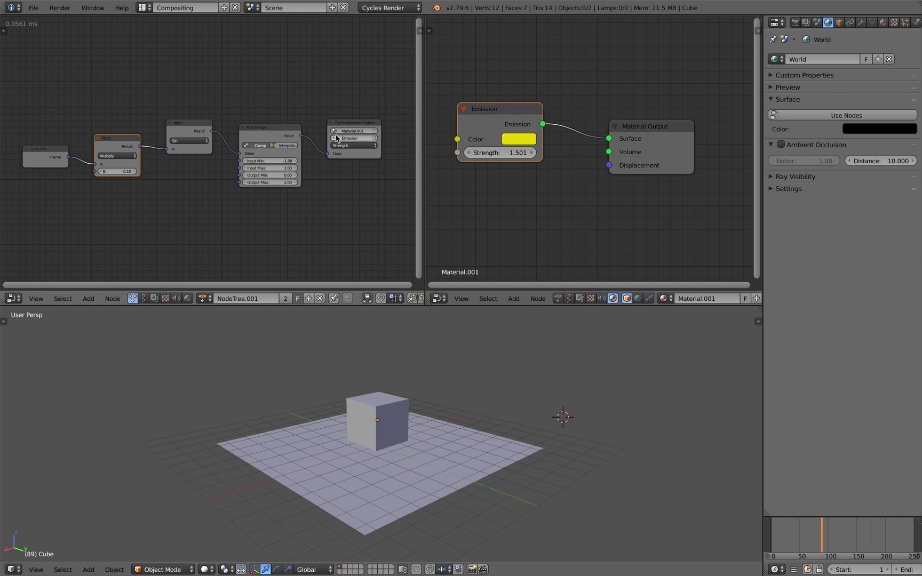
Examine the first part of the animation node chain: the Time Info node and the Multiply and Sin Math nodes.
scroll(335, 135, "up", 1)
middle_click_drag(325, 121, 312, 113)
middle_click_drag(226, 132, 242, 124)
left_click_drag(52, 138, 47, 133)
left_click_drag(96, 130, 89, 126)
left_click_drag(185, 104, 179, 100)
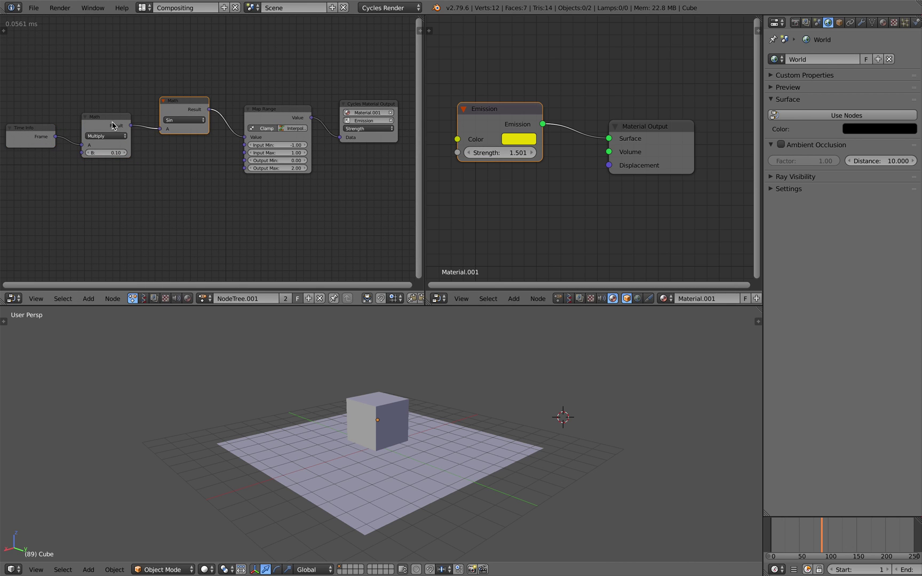
left_click_drag(112, 122, 113, 119)
left_click_drag(36, 129, 41, 130)
middle_click_drag(28, 123, 96, 125)
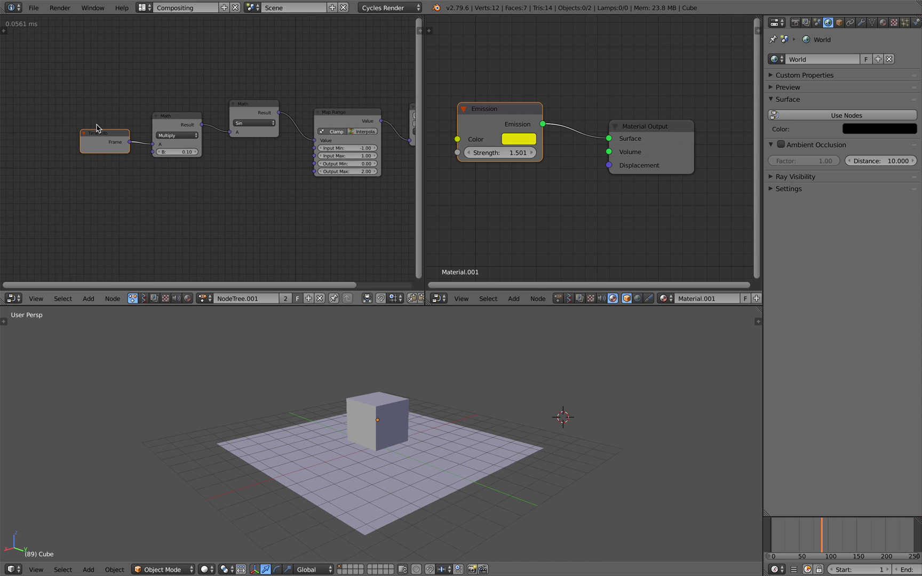
scroll(154, 125, "up", 1)
middle_click_drag(154, 125, 241, 123)
scroll(241, 123, "up", 2)
scroll(206, 130, "up", 2)
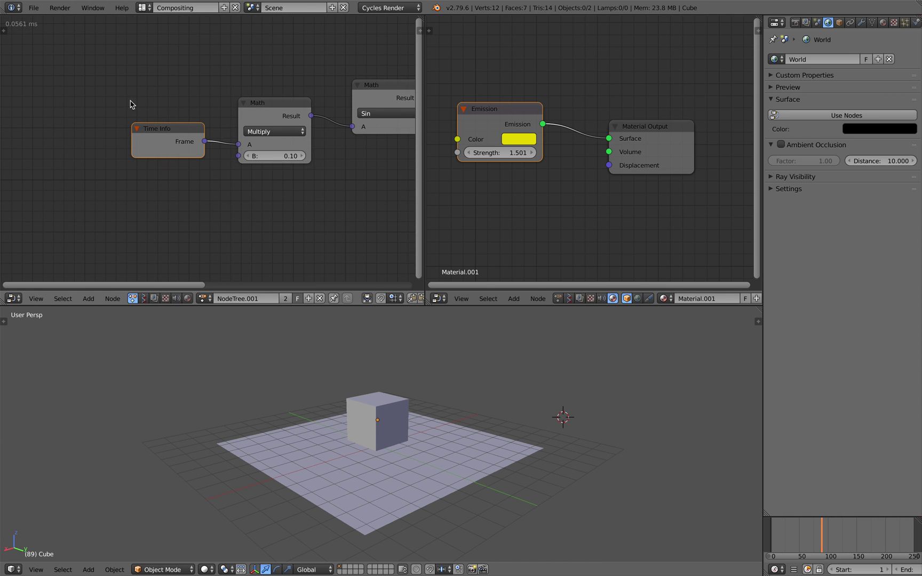
Examine the Map Range node and the Cycles Material Output node driving the Emission Strength, and scrub the timeline to check it.
scroll(267, 165, "down", 2)
middle_click_drag(287, 174, 130, 170)
left_click(165, 125)
left_click_drag(180, 106, 172, 103)
middle_click_drag(240, 128, 167, 136)
left_click_drag(214, 123, 207, 118)
scroll(203, 107, "up", 1)
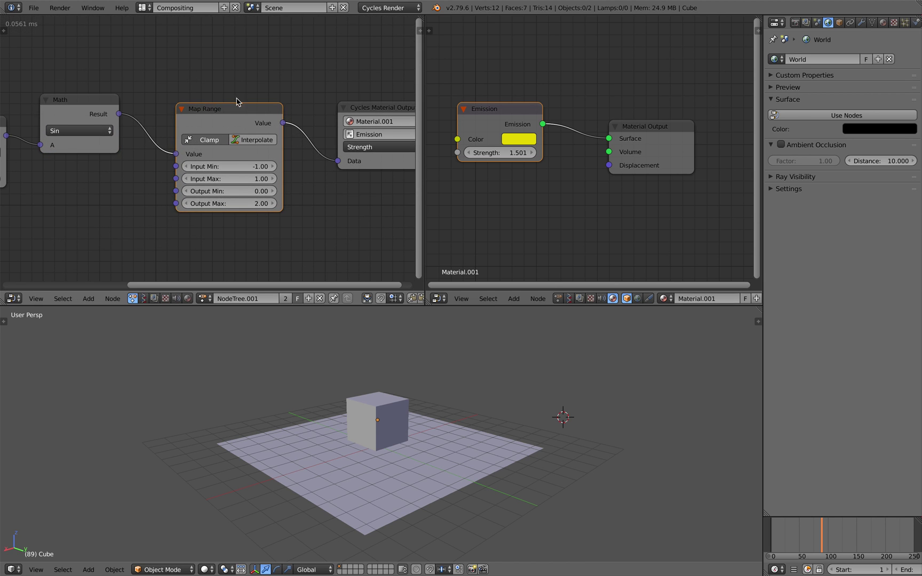
middle_click_drag(264, 101, 147, 113)
left_click_drag(275, 111, 264, 112)
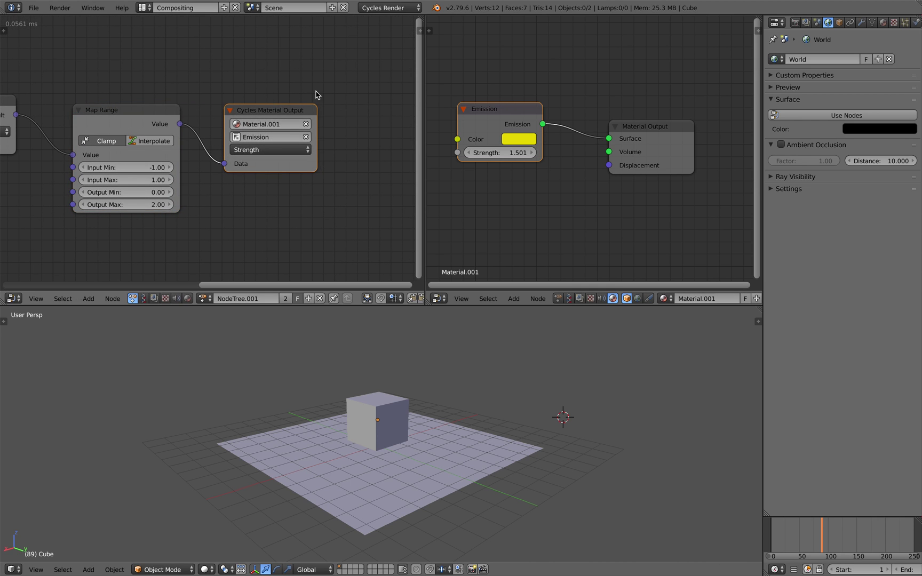
middle_click_drag(283, 96, 323, 100)
scroll(256, 98, "down", 1)
middle_click_drag(246, 97, 289, 96)
scroll(290, 96, "down", 2)
left_click_drag(838, 538, 823, 532)
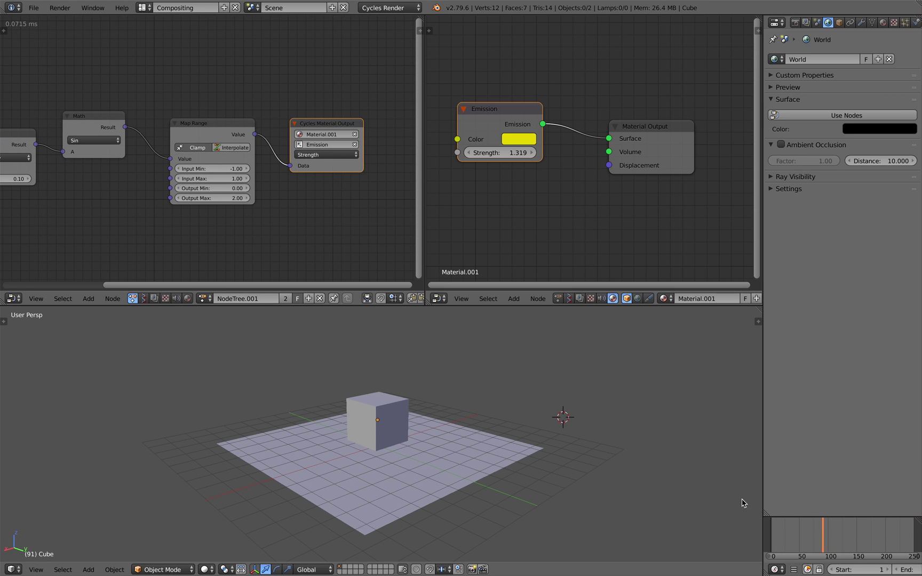
Quit Blender 2.79, discarding the changes to AN_light_003.blend.
left_click(33, 7)
left_click(89, 272)
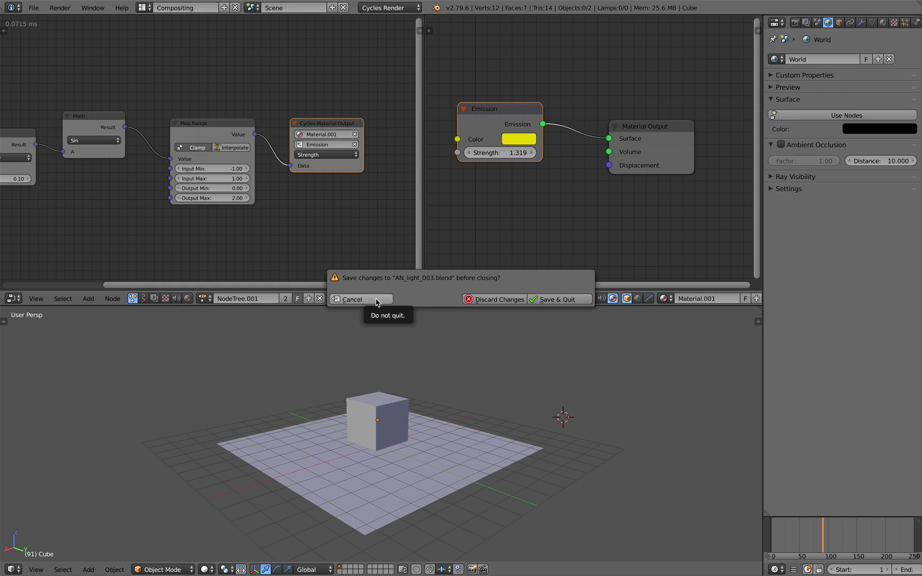
left_click(496, 300)
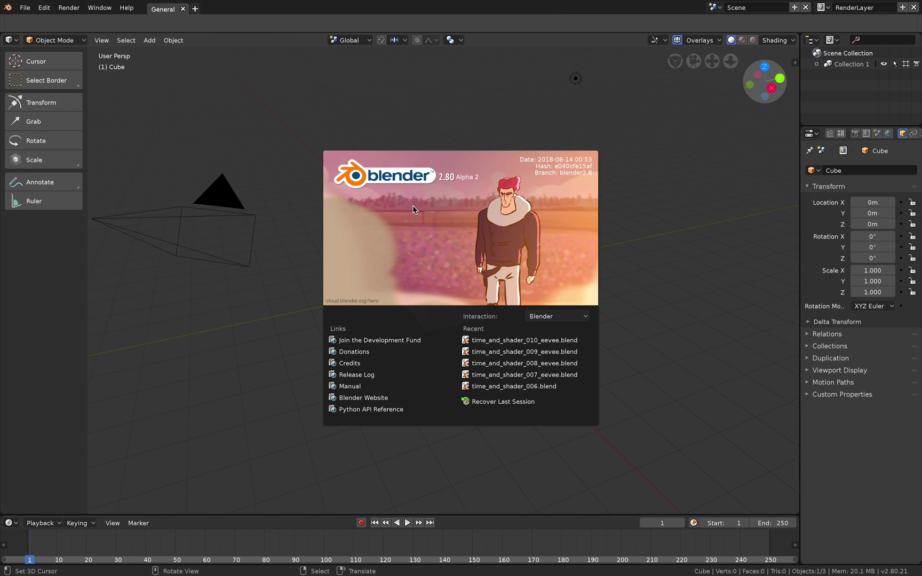
Dismiss the Blender 2.80 splash screen and delete the default camera from the scene.
left_click(460, 142)
right_click(246, 183)
middle_click_drag(389, 199, 401, 214)
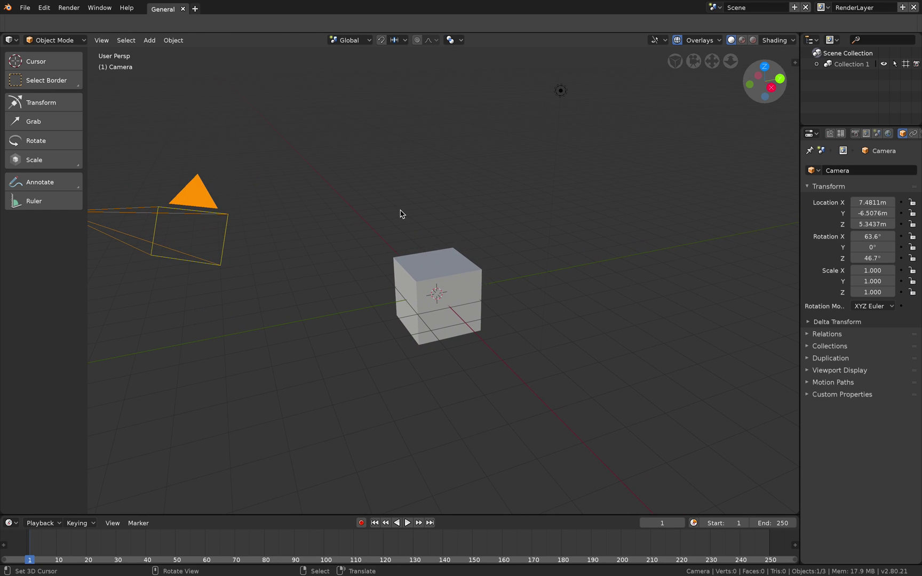
key("x")
left_click(419, 207)
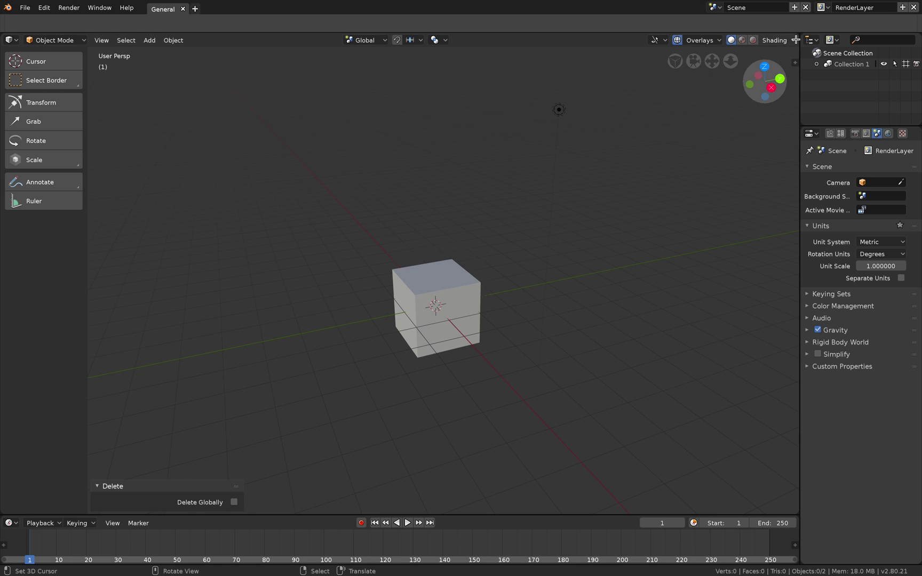
Split the 3D viewport into two stacked areas.
left_click_drag(795, 38, 747, 269)
middle_click_drag(533, 158, 466, 152)
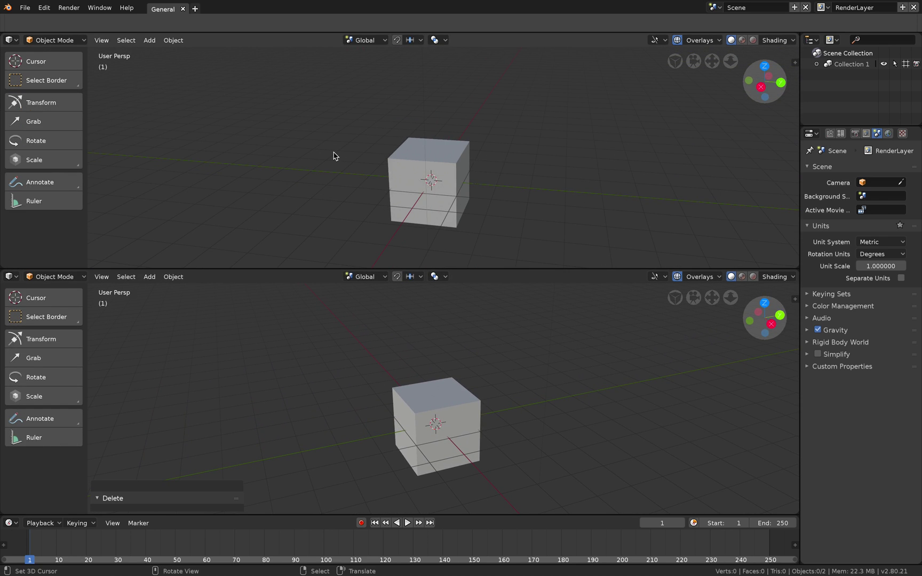
middle_click_drag(333, 155, 309, 149)
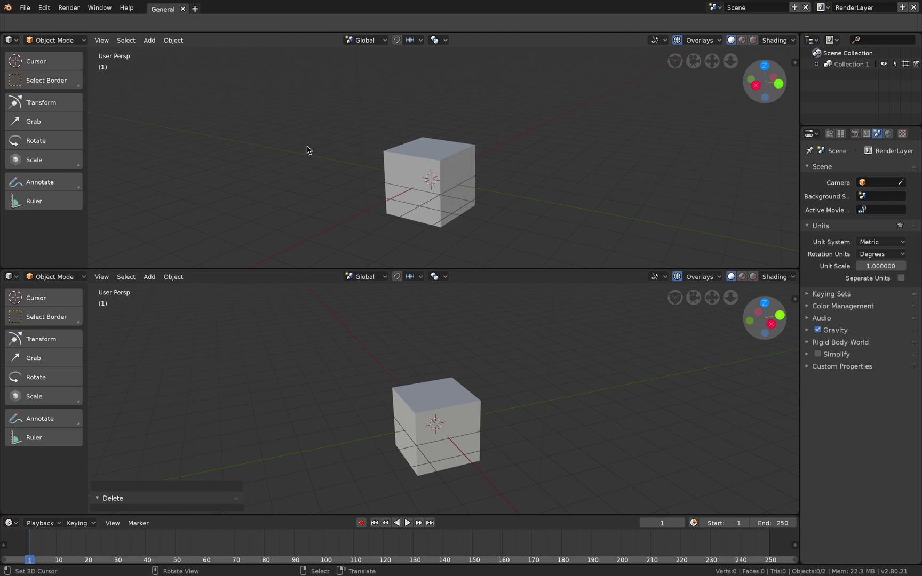
Save the scene to the Desktop as eevee_material_anim_001.blend.
left_click(25, 7)
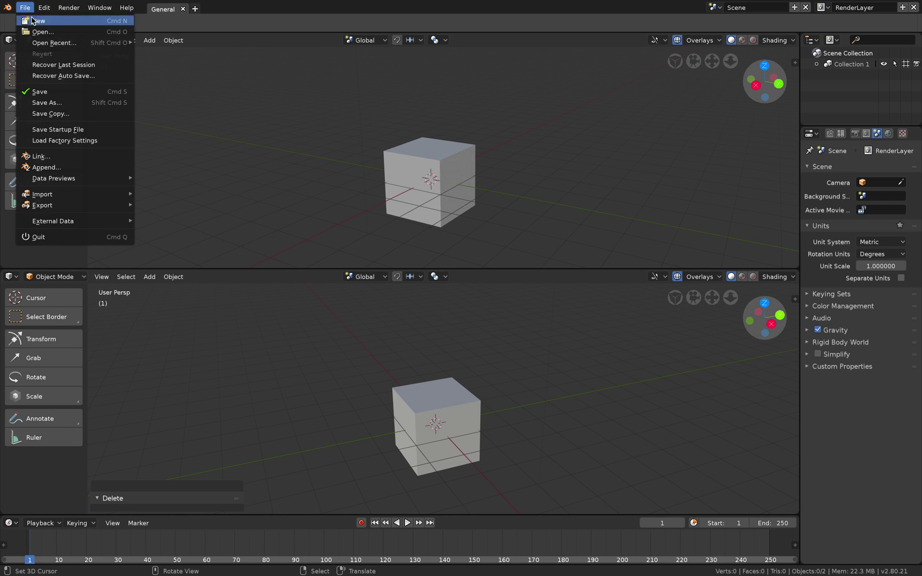
left_click(122, 104)
left_click(152, 65)
double_click(152, 65)
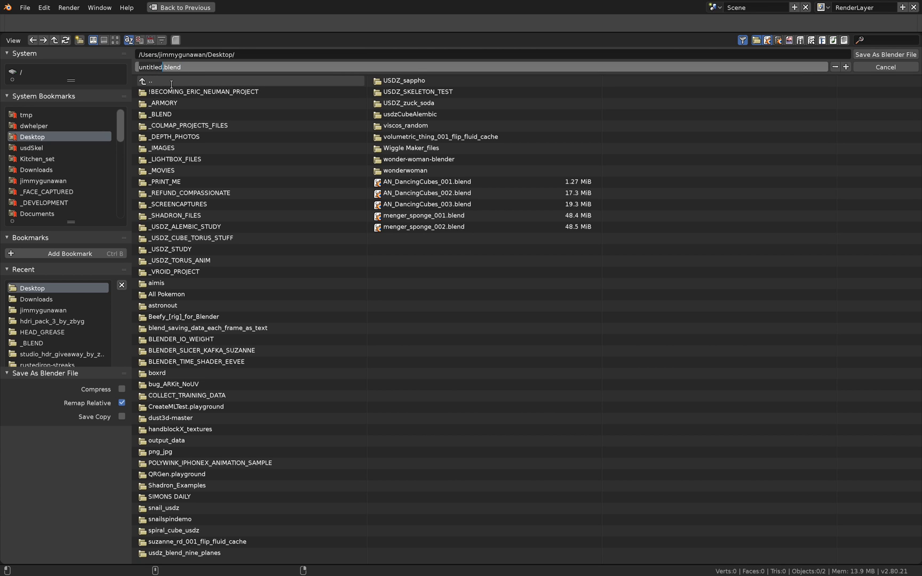
type("eevee_material_anim_001")
key("Return")
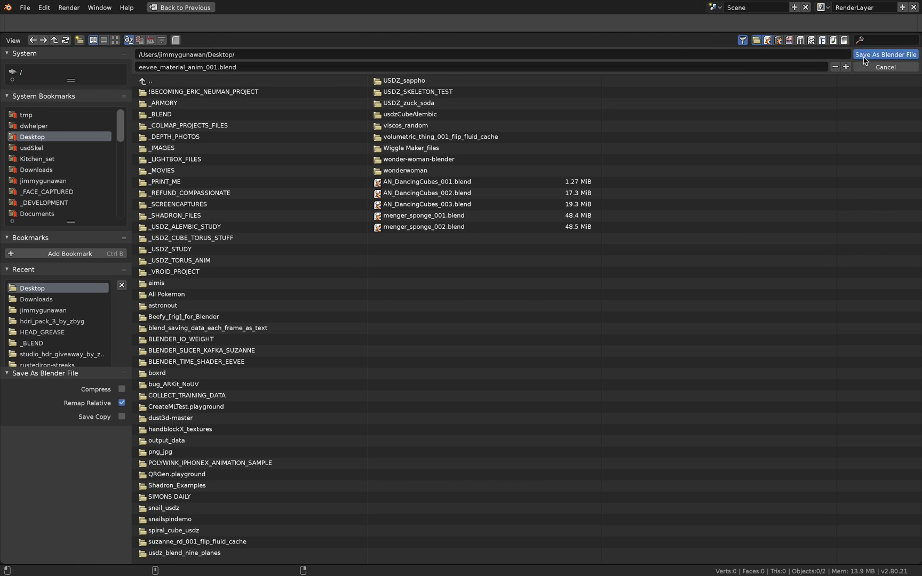
left_click(886, 55)
Change the upper viewport to the Shader Editor and select the cube to load its material there.
middle_click_drag(559, 180, 439, 204)
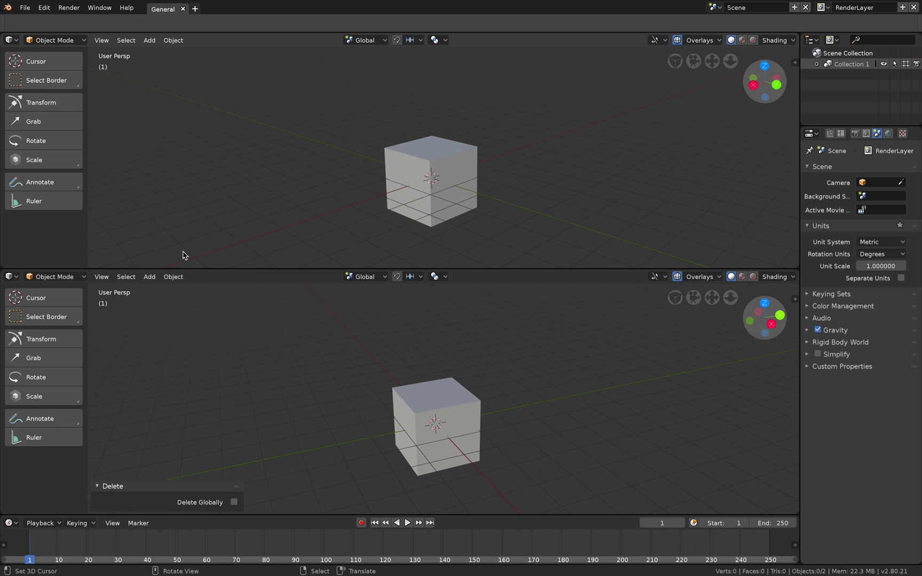
middle_click_drag(446, 329, 469, 387)
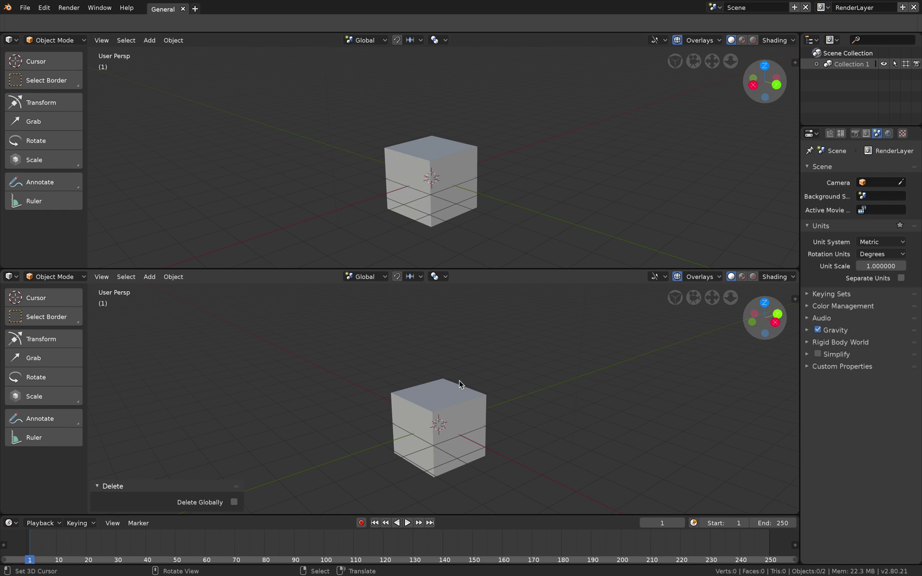
middle_click_drag(427, 213, 414, 206)
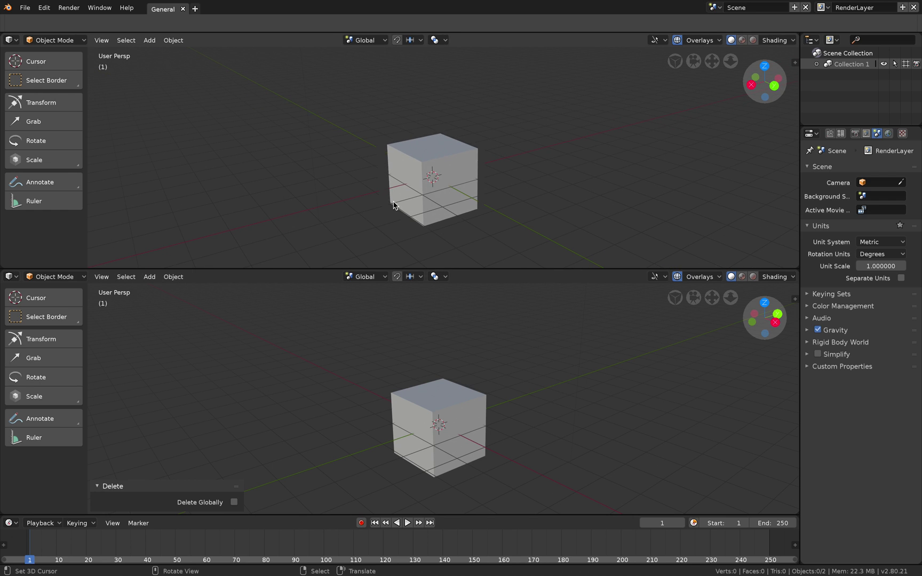
left_click(12, 40)
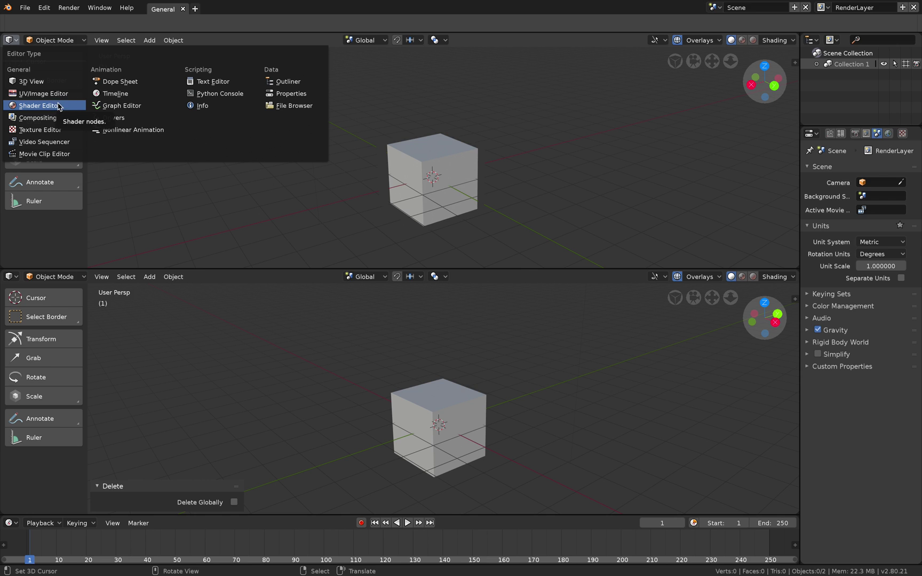
left_click(53, 109)
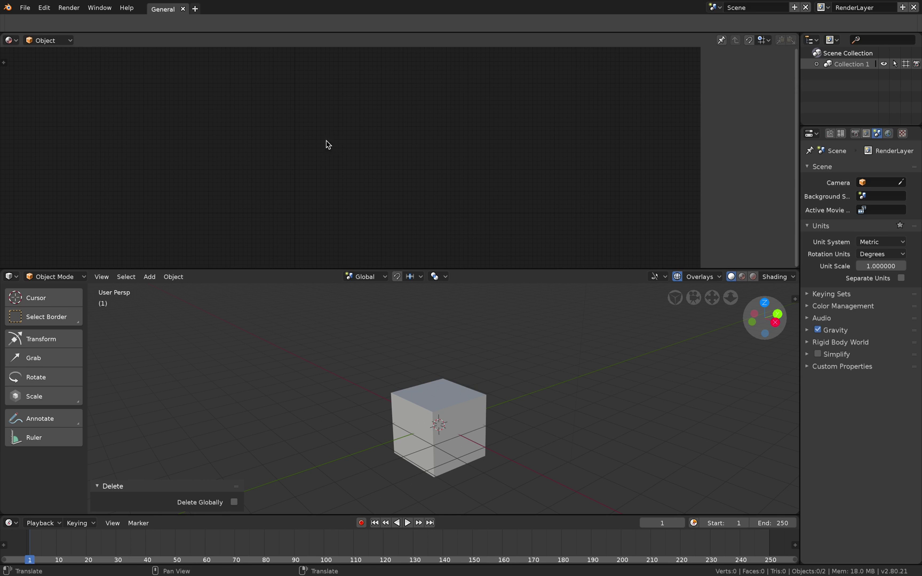
left_click(446, 395)
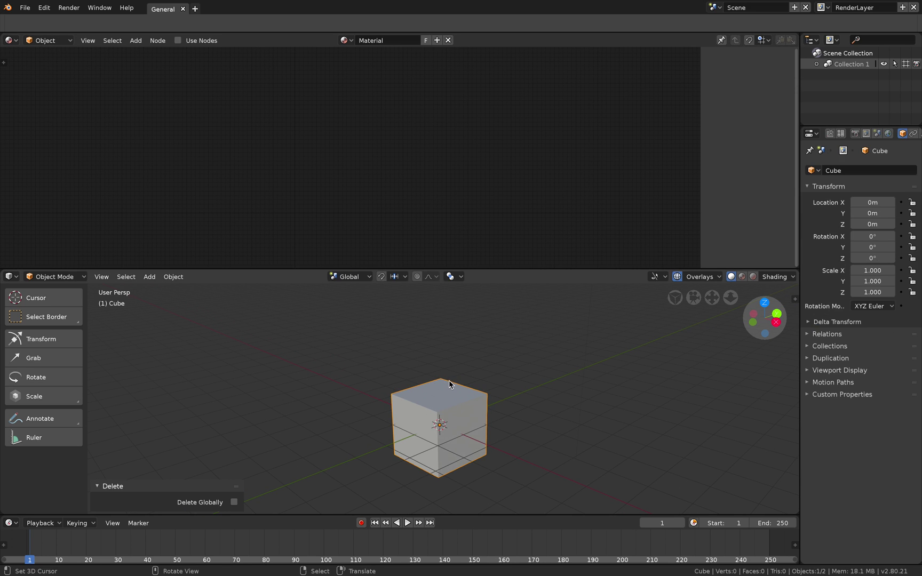
middle_click_drag(451, 382, 447, 362)
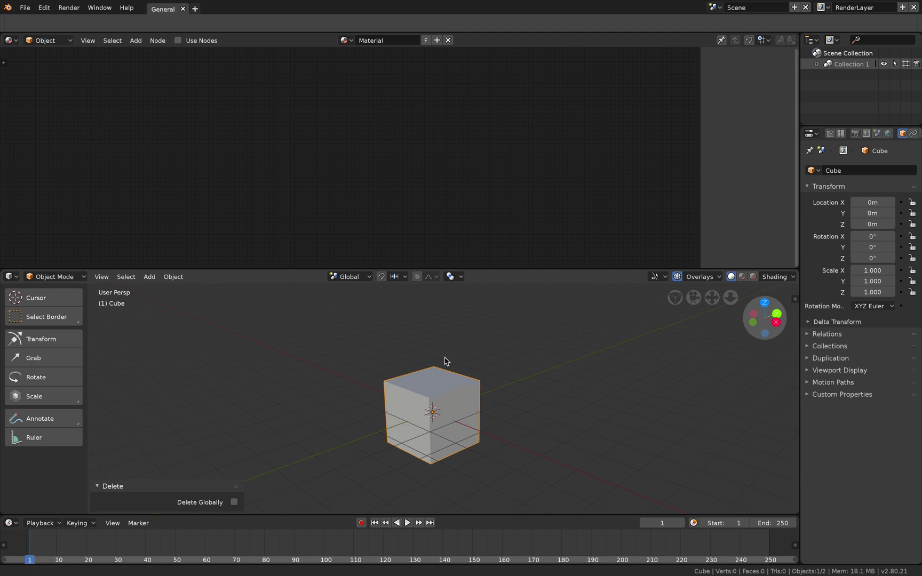
Check the scene's render engine setting and open the cube's material settings.
left_click(855, 134)
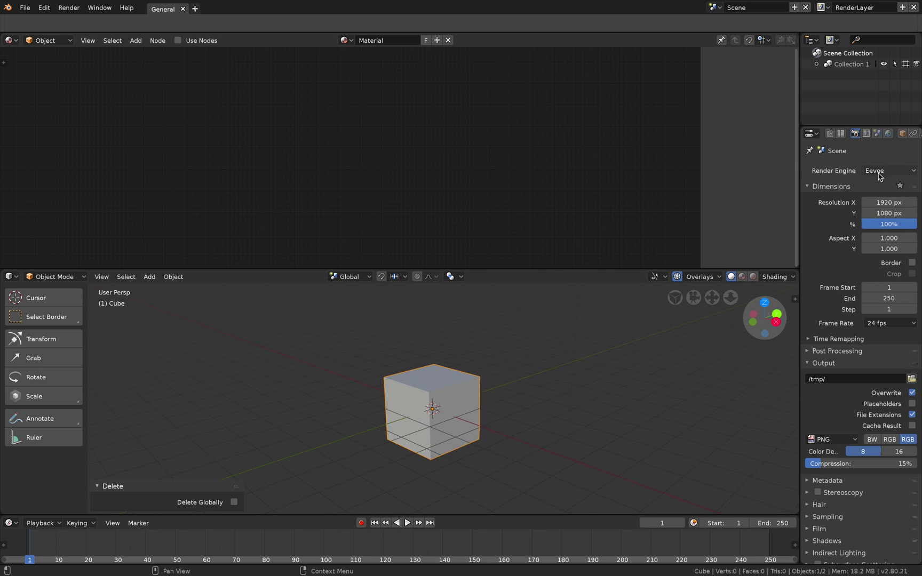
scroll(896, 139, "down", 2)
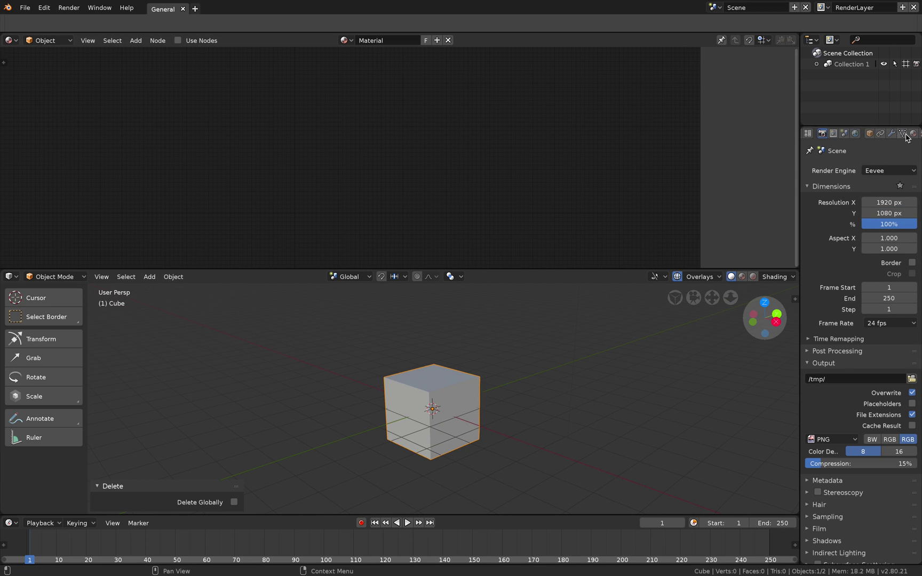
left_click(913, 133)
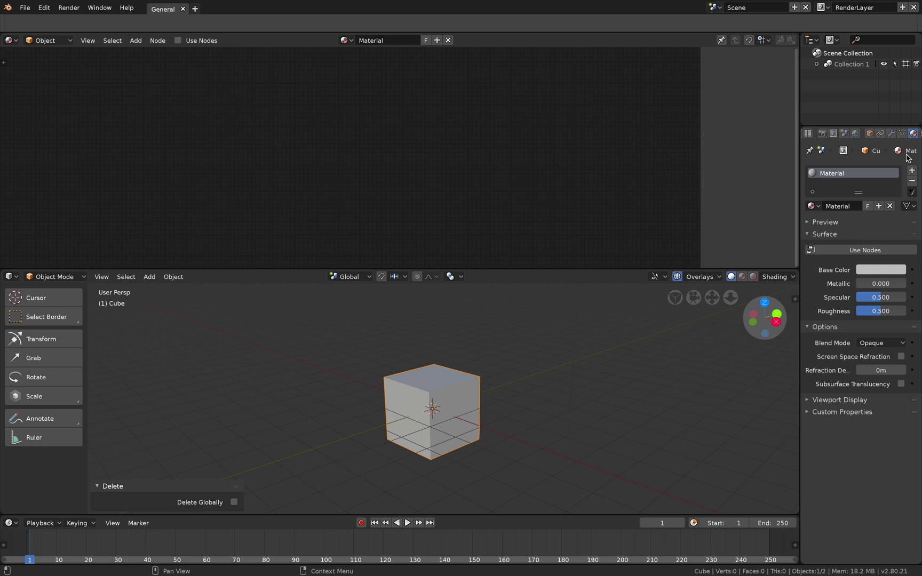
Enable nodes for the cube's material and space the Material Output node farther from the Principled BSDF node.
left_click(875, 253)
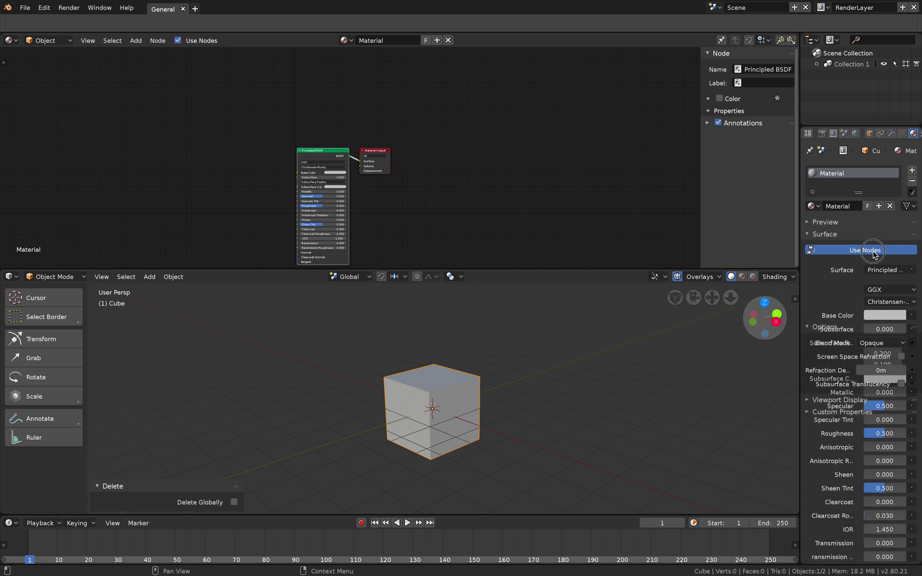
middle_click_drag(435, 193, 498, 141)
scroll(498, 144, "up", 6)
left_click_drag(422, 72, 400, 70)
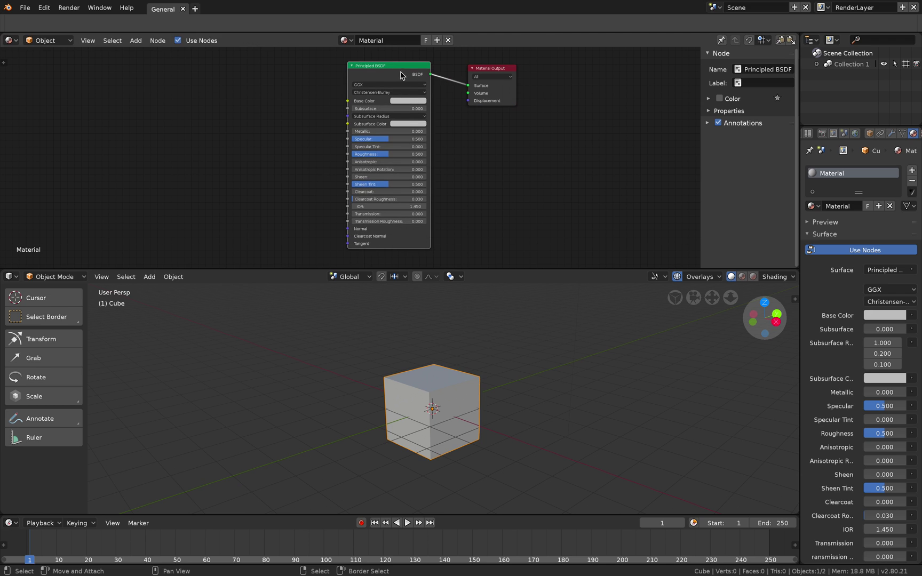
left_click_drag(487, 71, 503, 83)
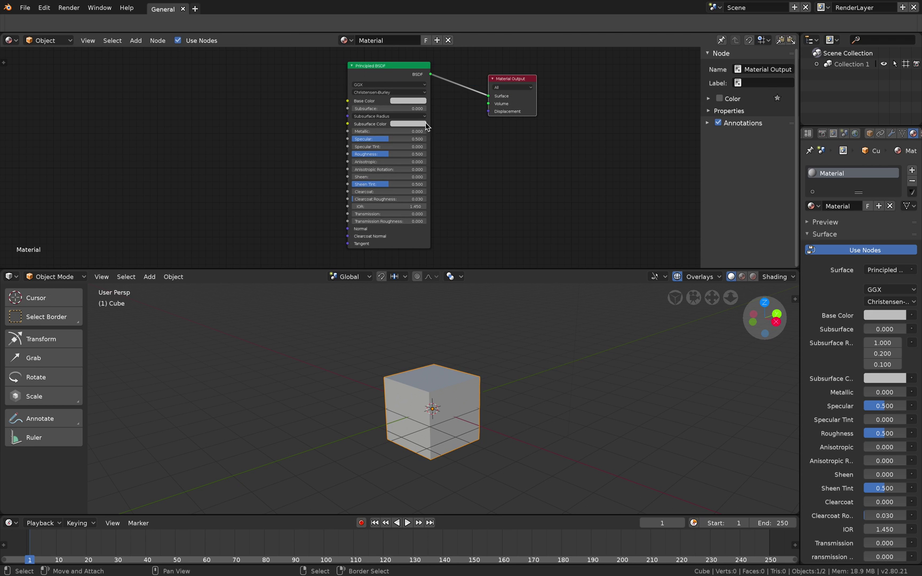
Search for an Emission shader node and place it below the link between the Principled BSDF and Material Output nodes.
scroll(414, 113, "up", 1)
scroll(499, 138, "down", 2)
scroll(496, 136, "up", 2)
key("shift+a")
left_click(489, 142)
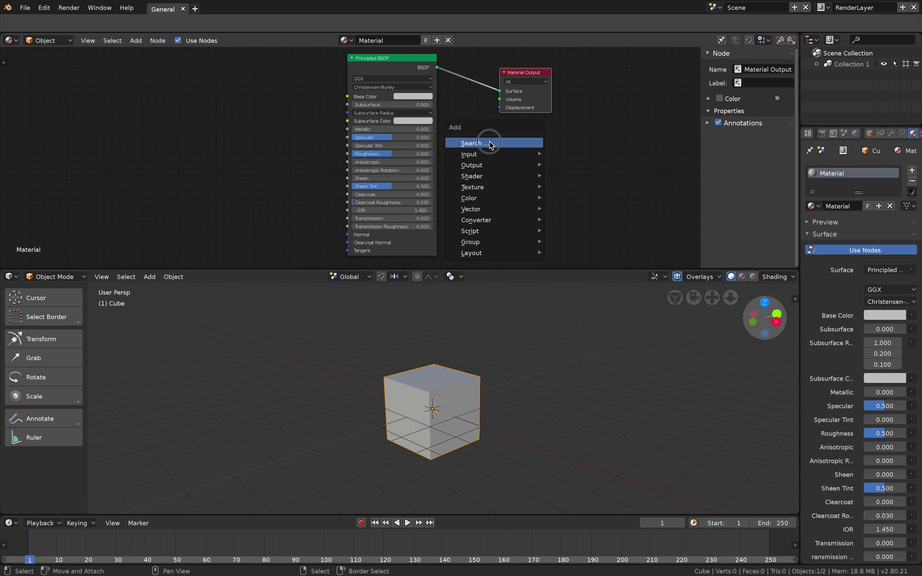
left_click(489, 144)
type("emission")
key("Return")
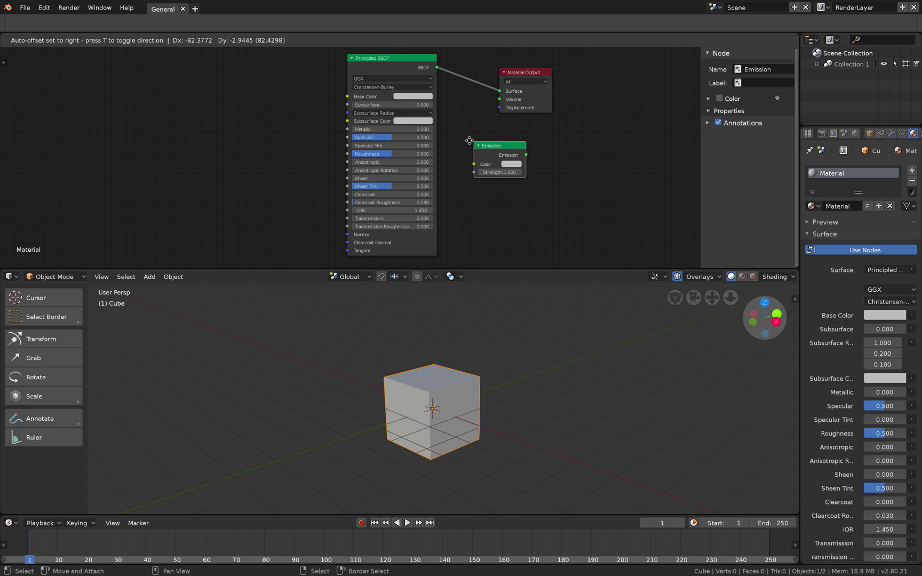
left_click(469, 140)
Move the Principled BSDF node aside and connect the Emission node to the Surface input of the Material Output.
left_click_drag(392, 75, 314, 80)
left_click_drag(505, 152, 499, 90)
left_click_drag(425, 142, 423, 112)
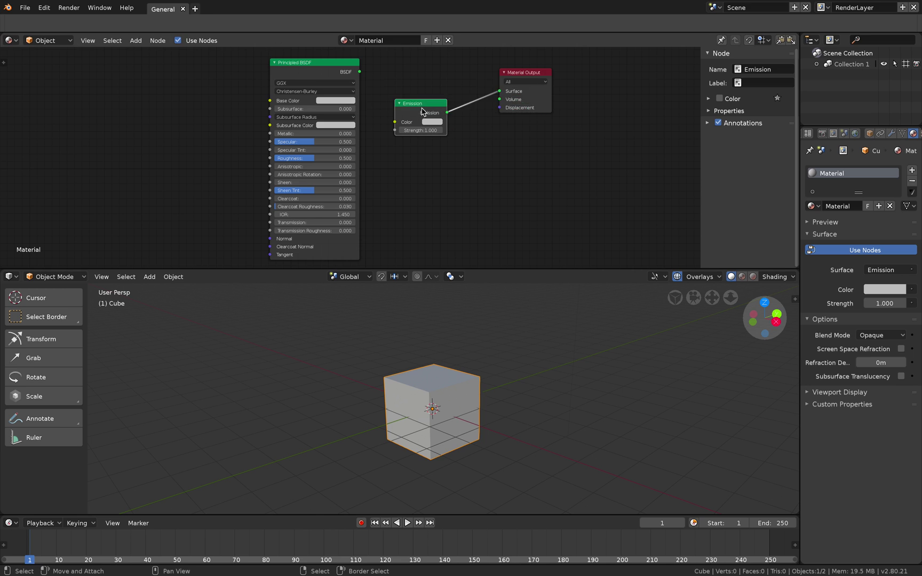
Move the Material Output node down level with the Emission node and set the emission color to orange.
scroll(507, 67, "up", 2)
left_click_drag(538, 81, 539, 126)
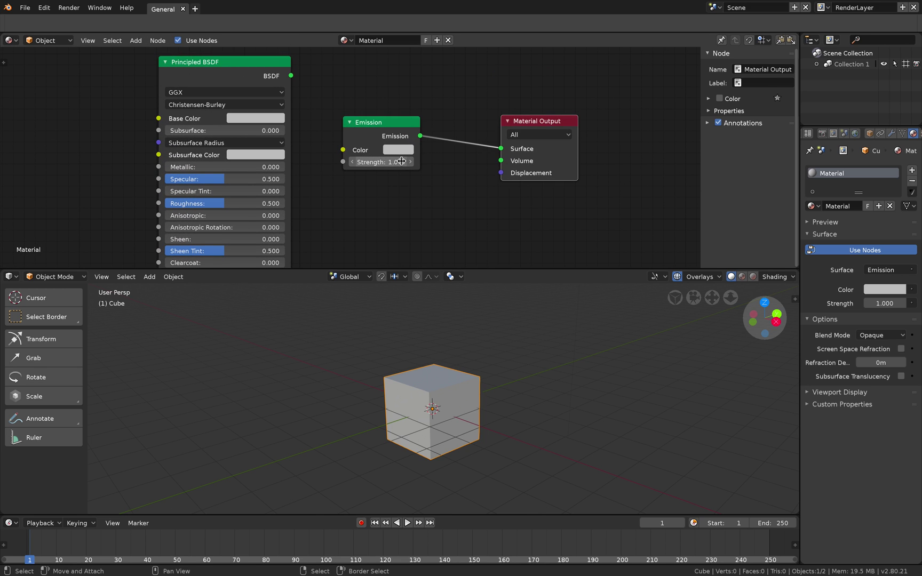
left_click(395, 150)
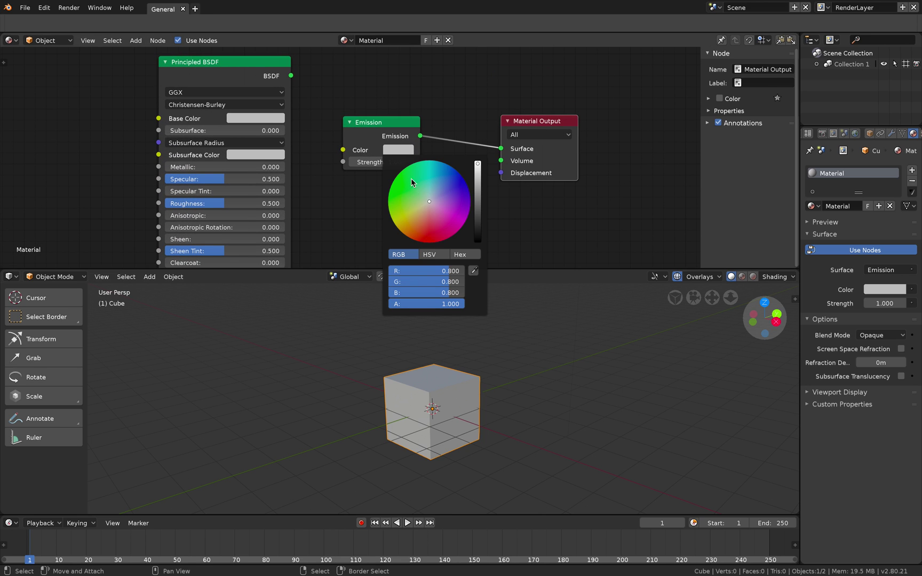
left_click(414, 230)
Raise the cube 1.21 m along the Z axis and save over the existing scene file.
middle_click_drag(384, 364, 376, 375)
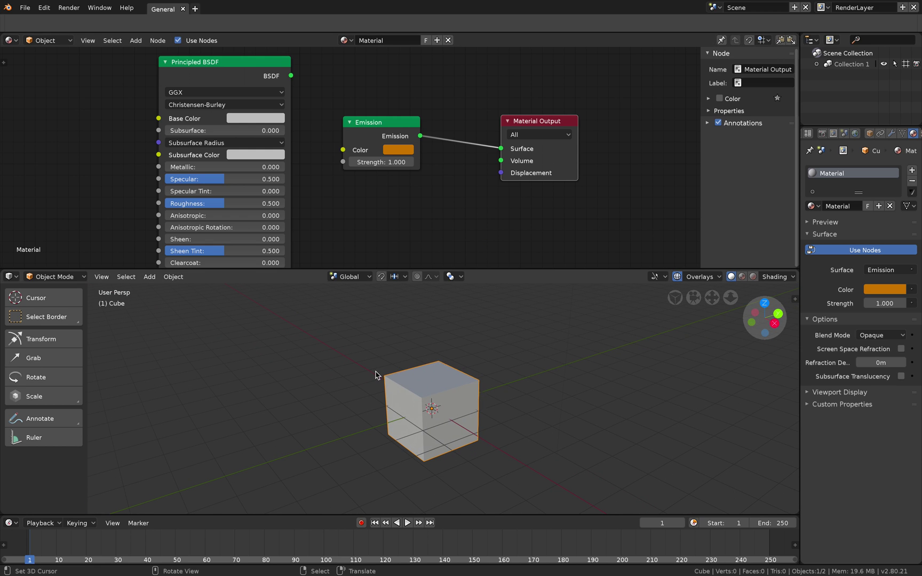
key("g")
key("z")
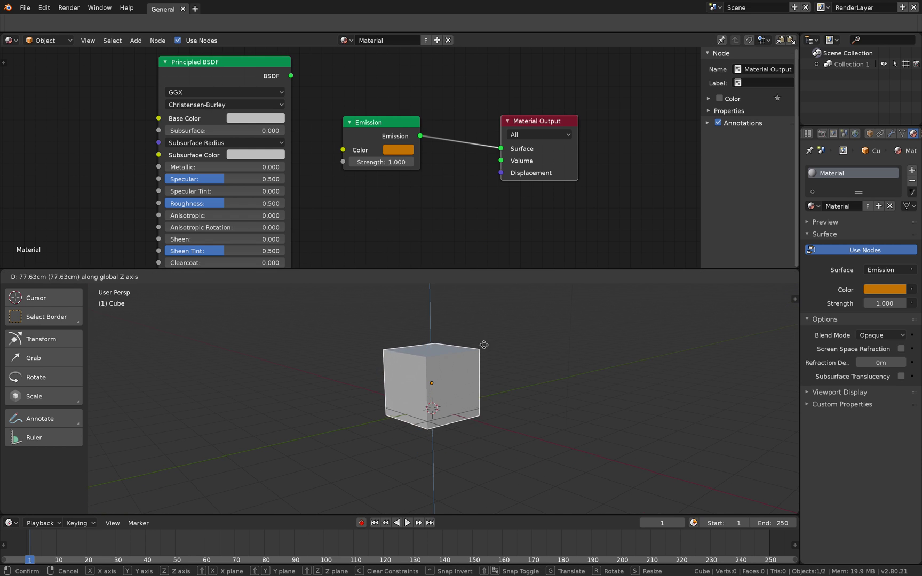
left_click(470, 358)
key("ctrl+s")
left_click(471, 358)
middle_click_drag(392, 418, 399, 416)
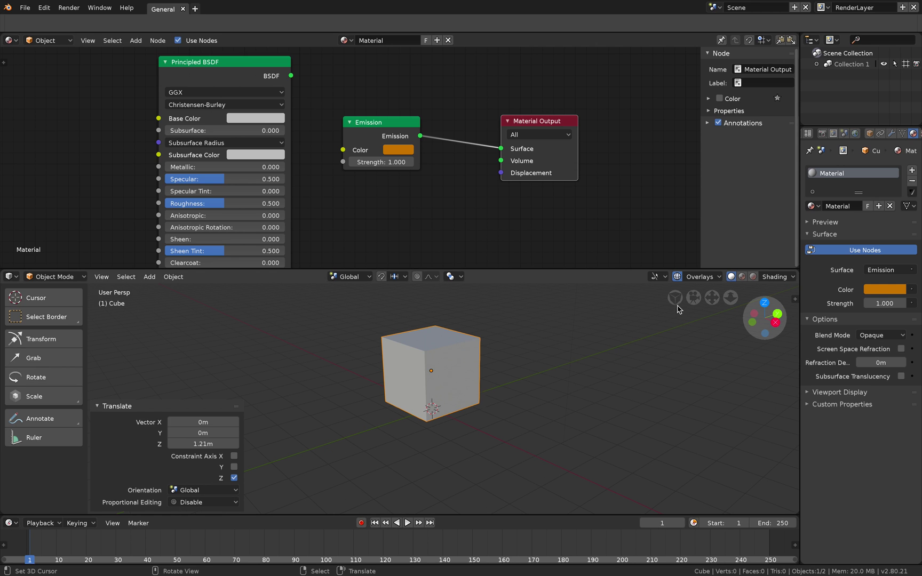
Show the 3D viewport in rendered shading and set the Emission strength to 6.2.
left_click(753, 277)
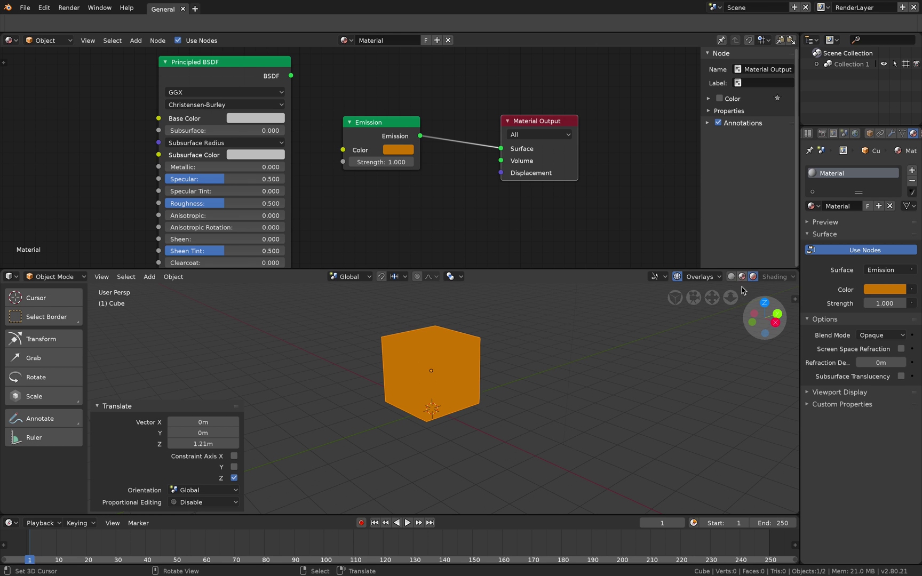
left_click_drag(388, 161, 427, 161)
middle_click_drag(552, 333, 518, 357)
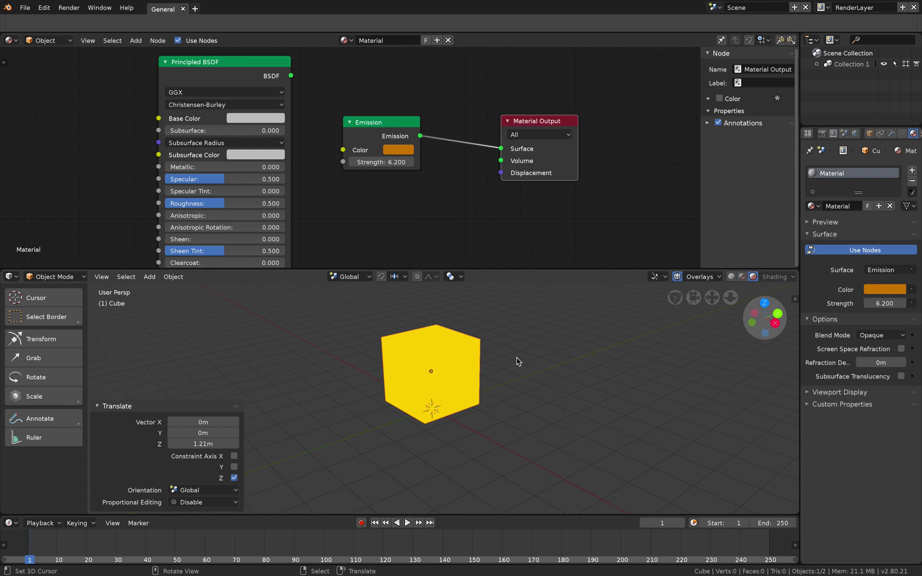
left_click(537, 354)
left_click(98, 407)
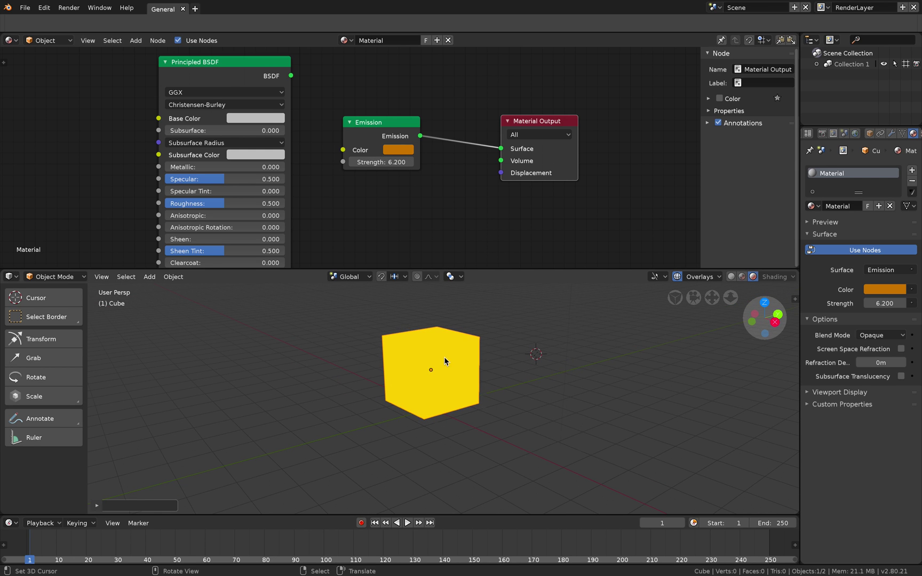
middle_click_drag(439, 363, 440, 394, "shift")
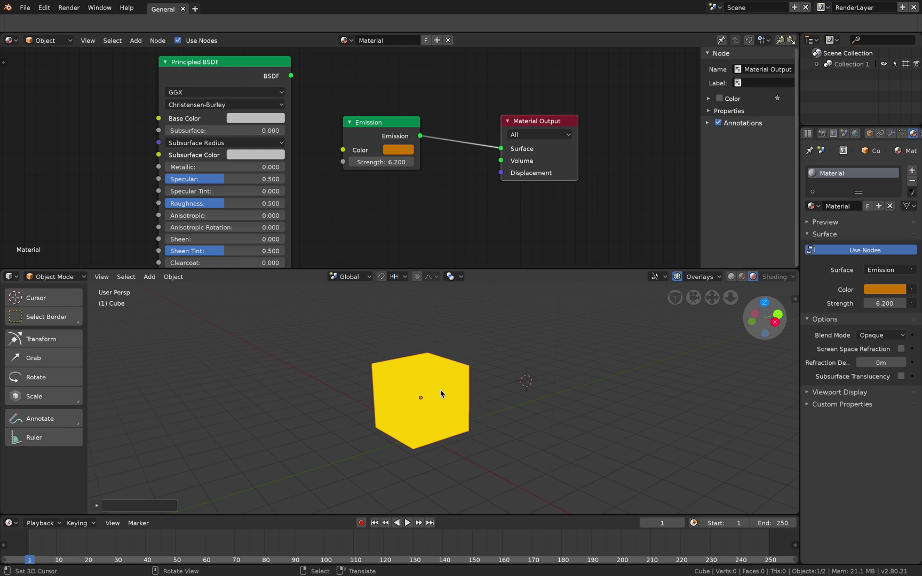
Enable Bloom in the Eevee render settings and expand its options.
left_click(822, 134)
scroll(848, 382, "down", 5)
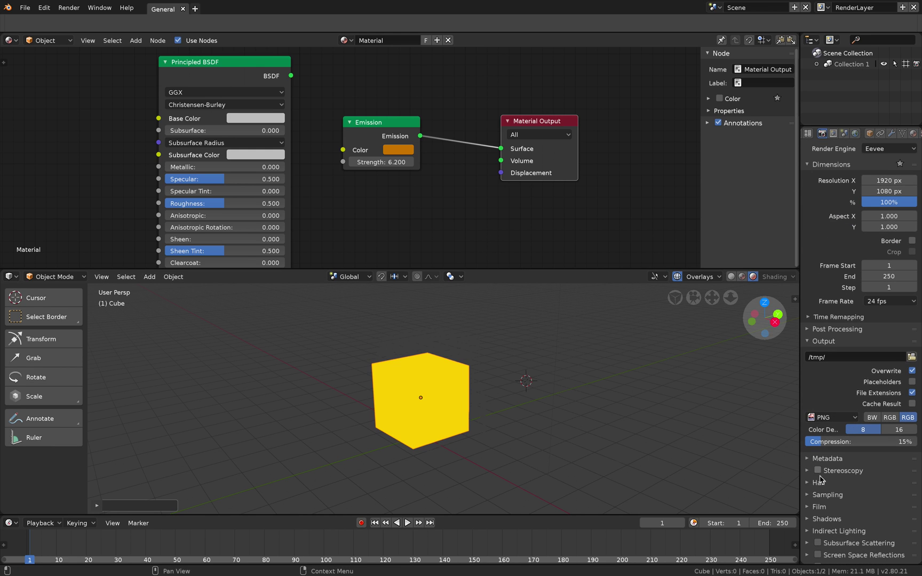
left_click(818, 546)
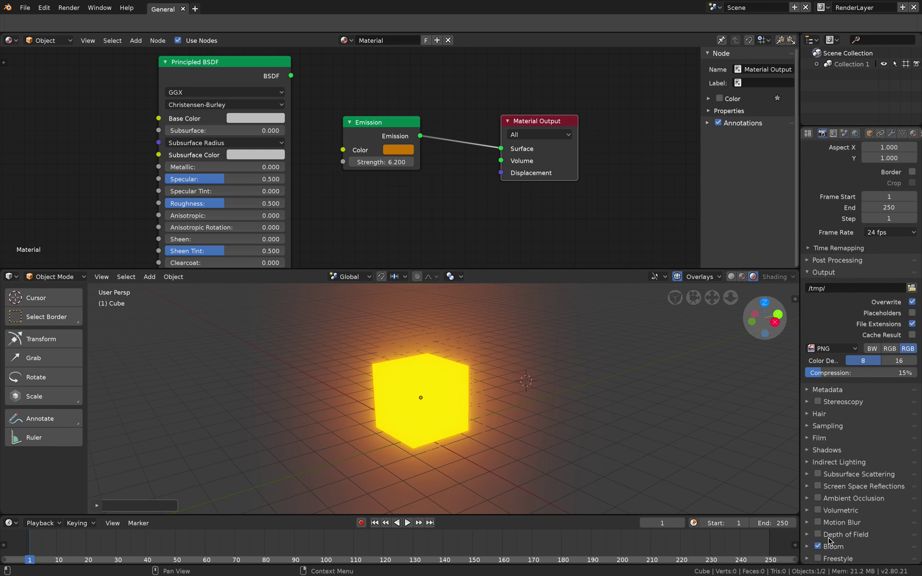
left_click(858, 549)
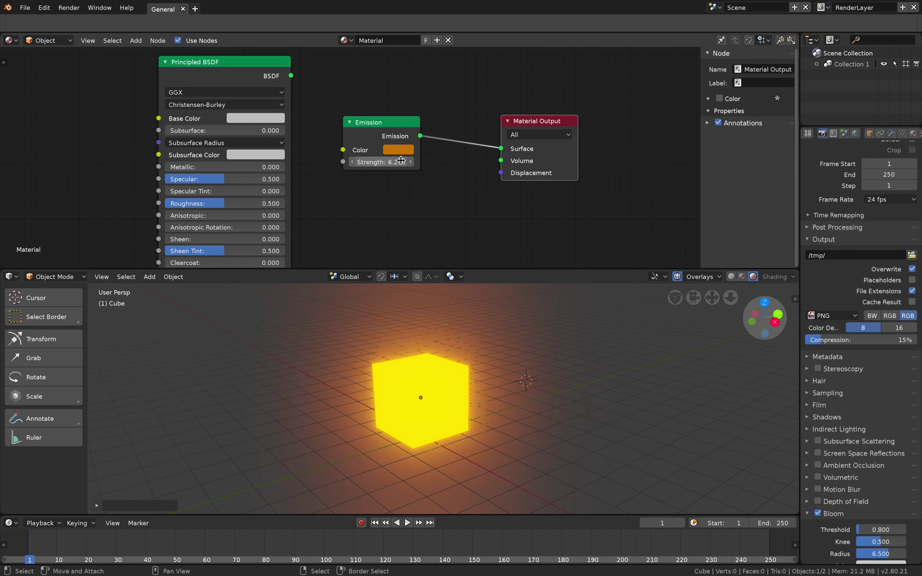
Try Emission strengths of 75.8 and 39.4 on the glowing cube and reopen the material settings.
left_click_drag(382, 162, 480, 162)
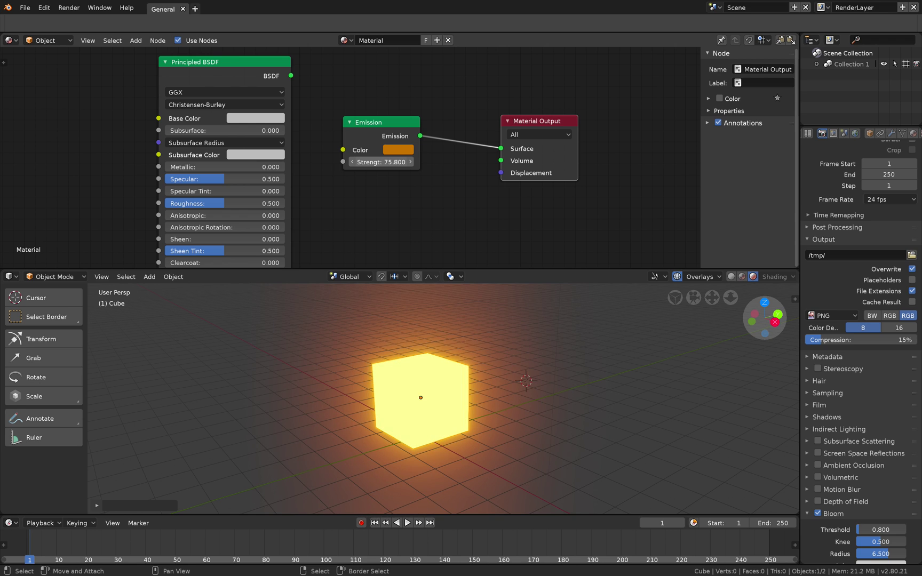
left_click_drag(381, 162, 383, 162)
middle_click_drag(497, 354, 496, 379)
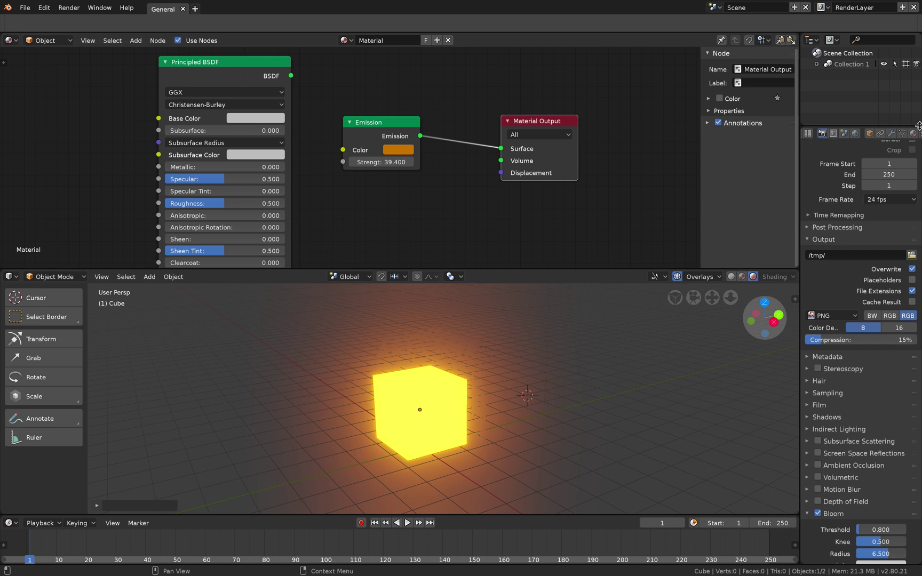
left_click(913, 133)
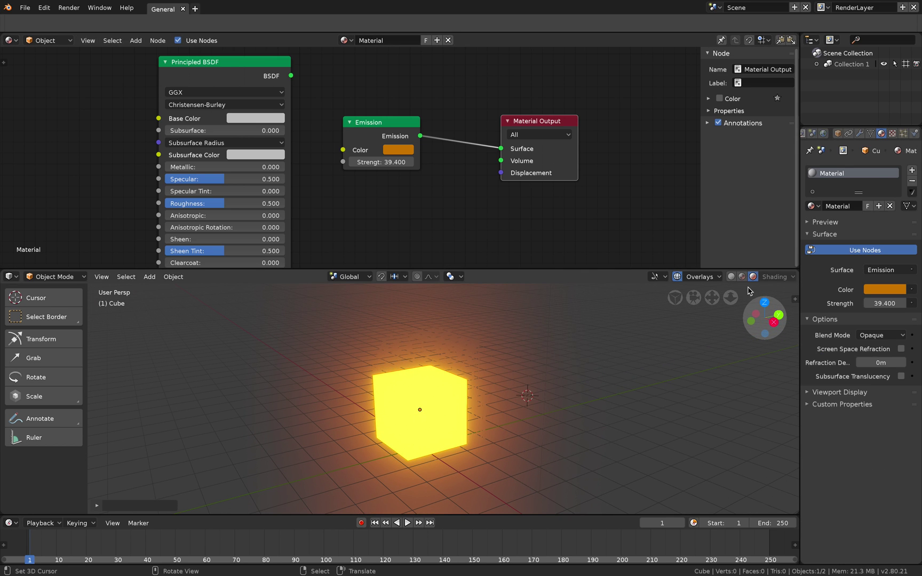
scroll(507, 331, "down", 1)
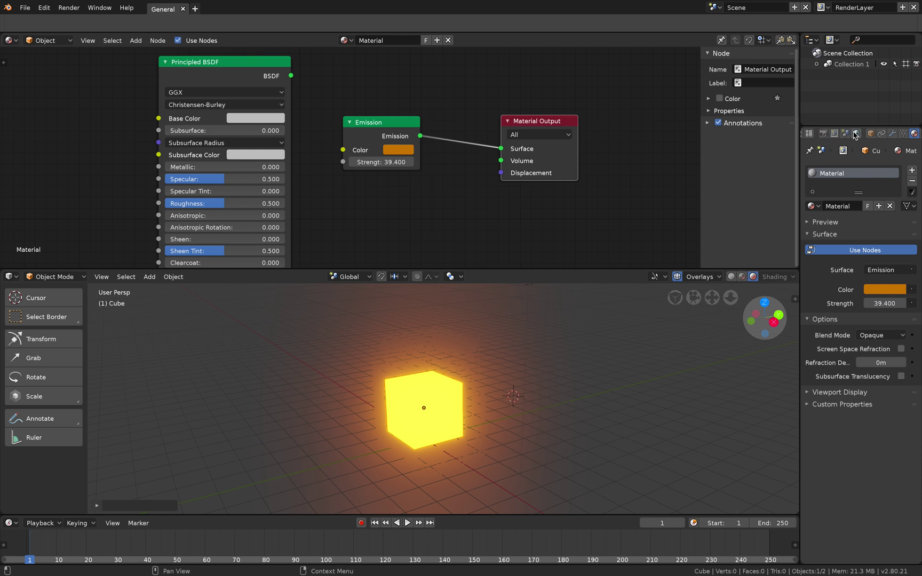
Enable nodes for the world and set its Background color to black.
left_click(856, 134)
left_click(868, 202)
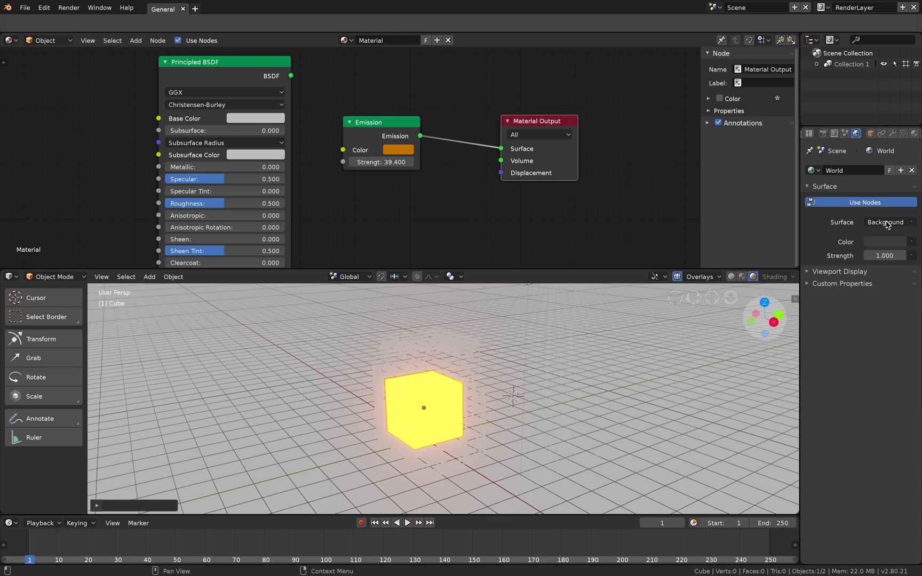
left_click(894, 242)
left_click_drag(896, 139, 897, 168)
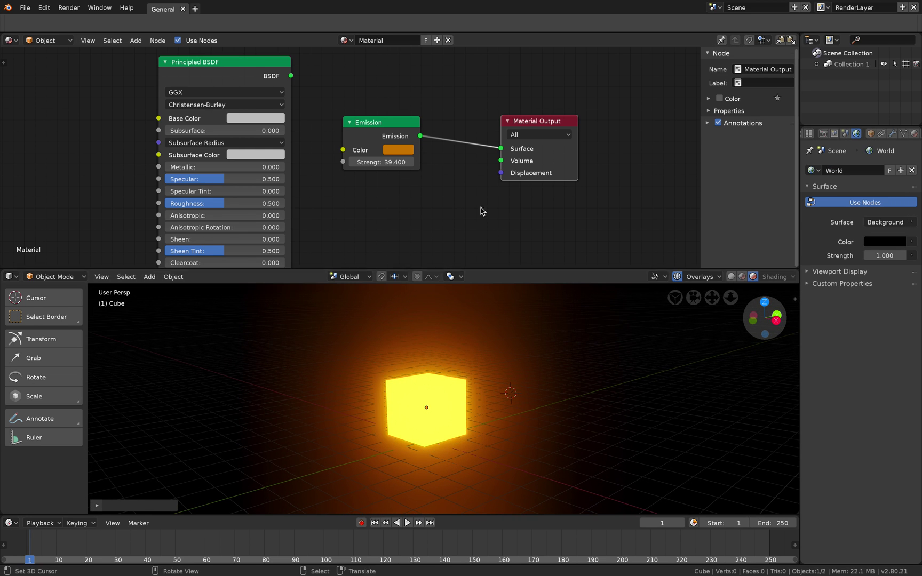
Set the Emission strength to 25.2 and move the Principled BSDF node farther away from the Emission node.
left_click_drag(381, 162, 395, 162)
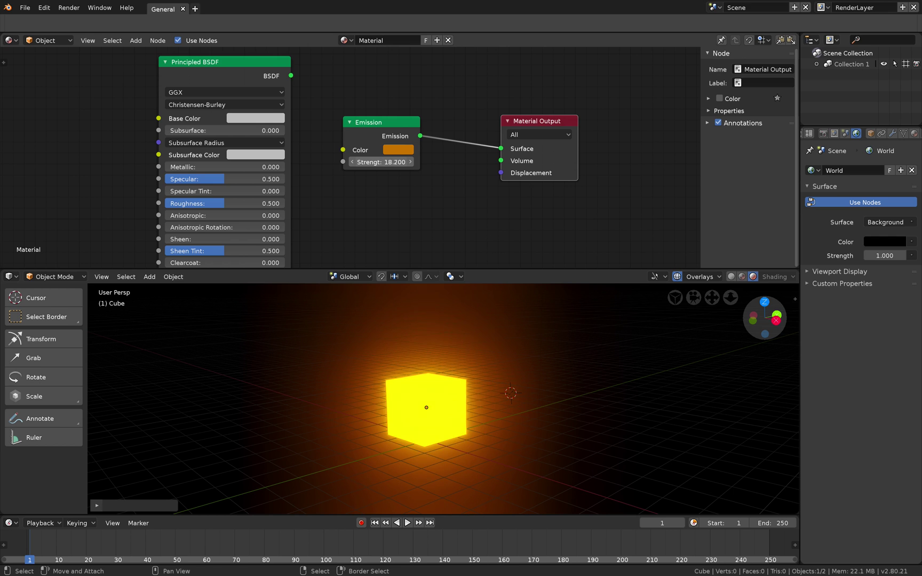
left_click_drag(253, 68, 149, 80)
left_click_drag(365, 124, 386, 112)
Shift the Material Output node slightly away from the Emission node and save over eevee_material_anim_001.blend.
key("ctrl+s")
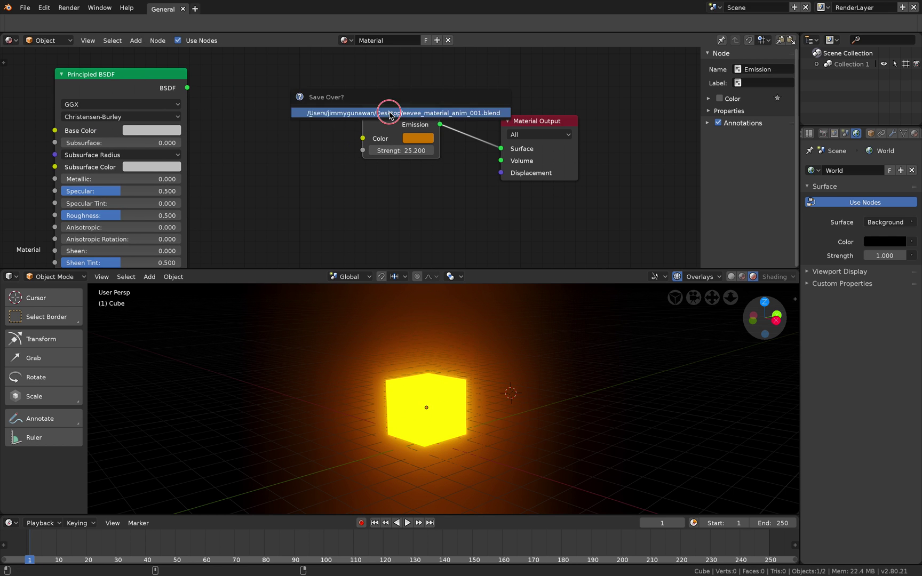
left_click(389, 112)
middle_click_drag(418, 130, 431, 138)
left_click_drag(576, 130, 586, 128)
key("ctrl+s")
left_click(583, 130)
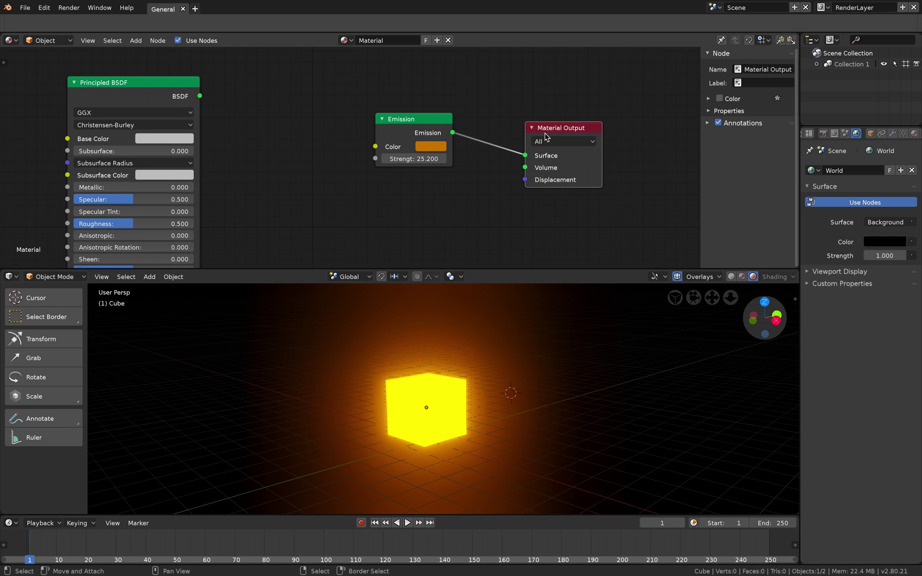
Split the Shader Editor into two side-by-side areas and bring the Emission and Material Output nodes into view in the first.
scroll(543, 132, "down", 1)
left_click_drag(796, 33, 784, 34)
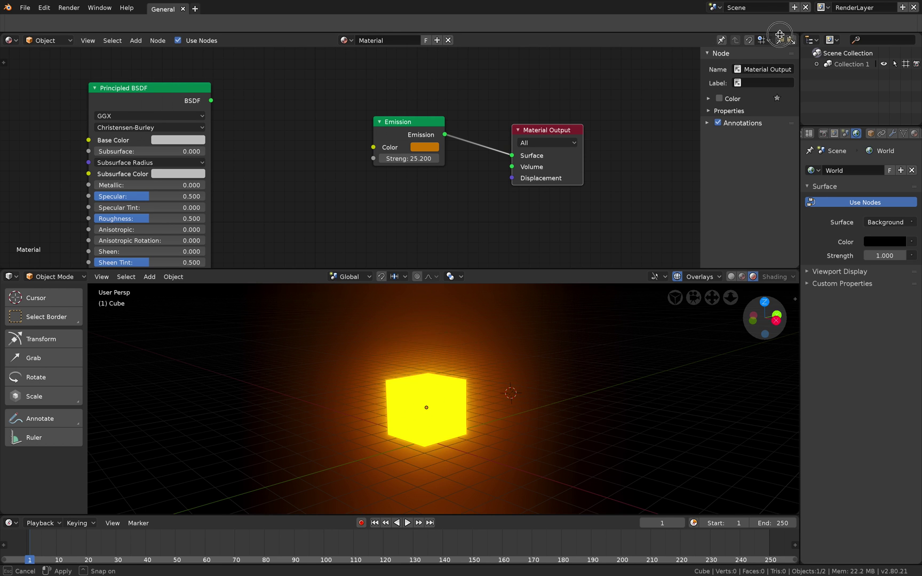
left_click_drag(536, 63, 543, 59)
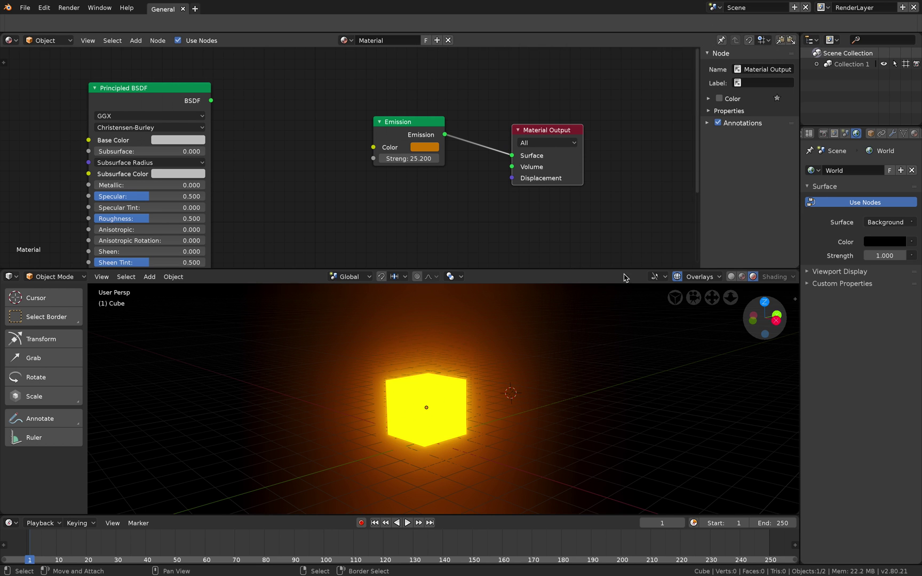
scroll(438, 181, "up", 1)
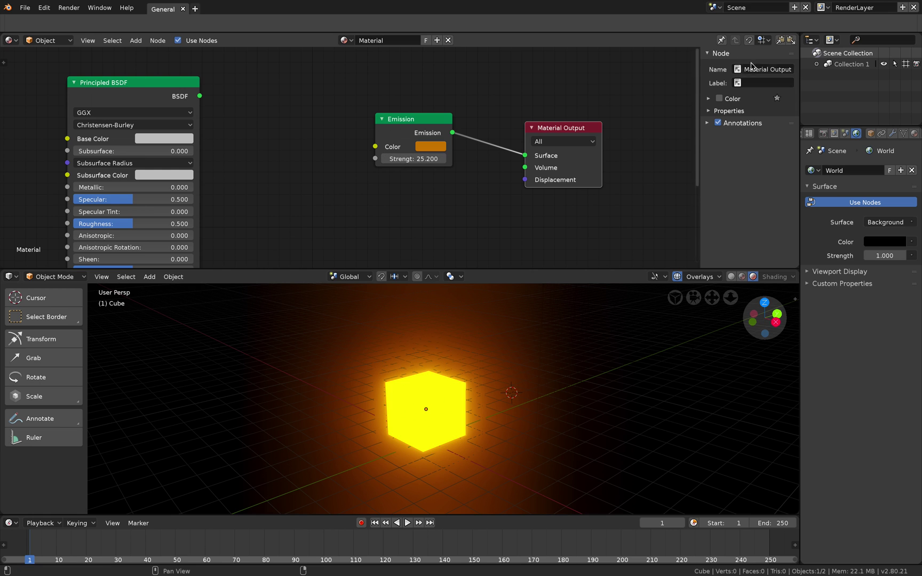
left_click_drag(796, 34, 485, 64)
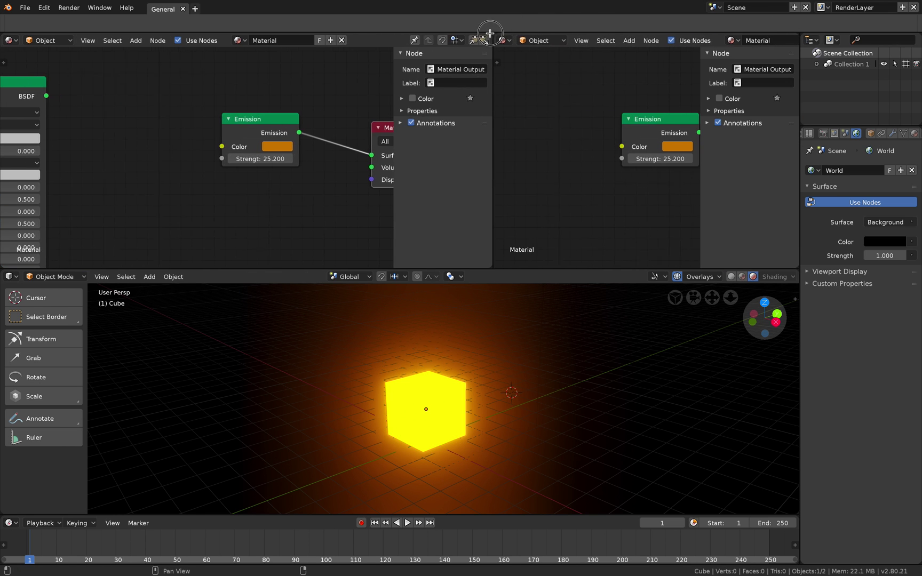
middle_click_drag(273, 112, 231, 120)
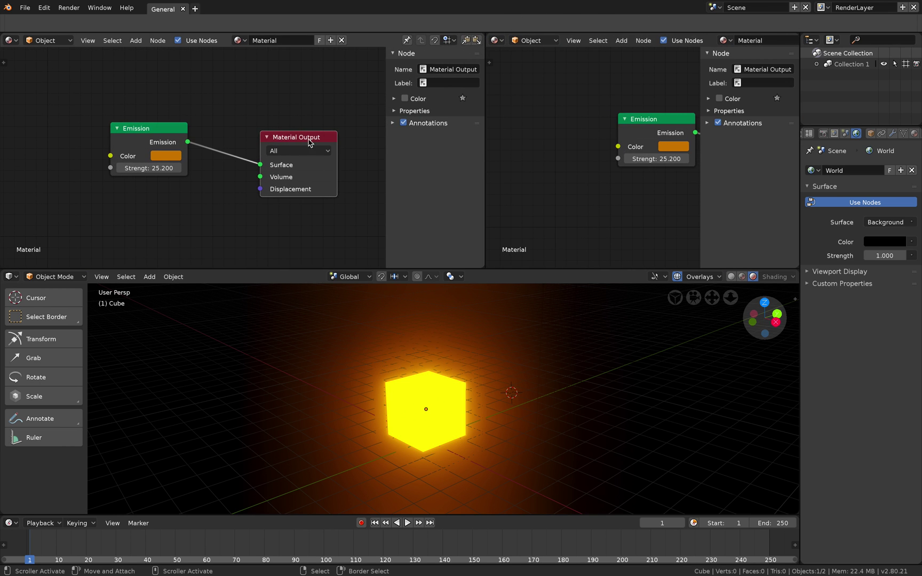
Insert a keyframe on the Emission node's strength at frame 1.
middle_click_drag(575, 135, 516, 121)
scroll(565, 140, "up", 1)
scroll(536, 130, "down", 1)
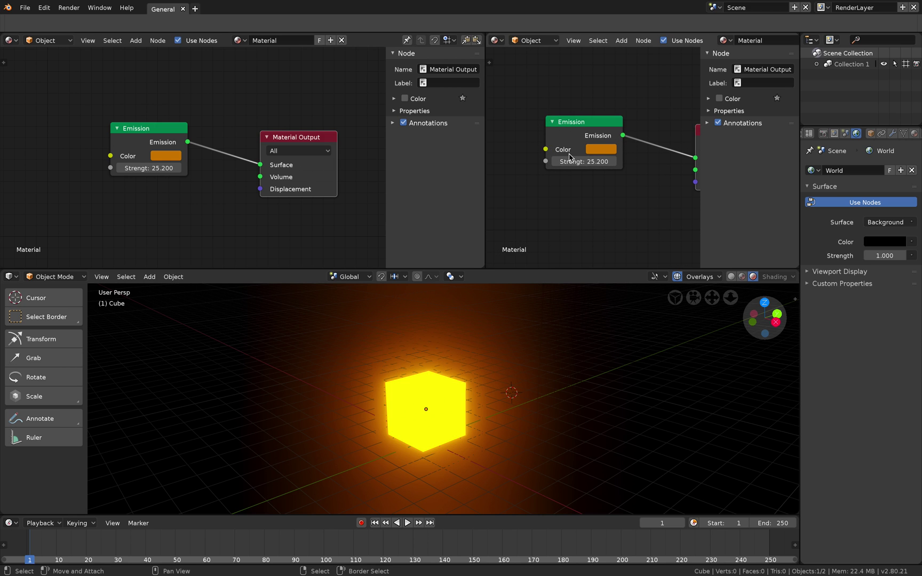
right_click(582, 161)
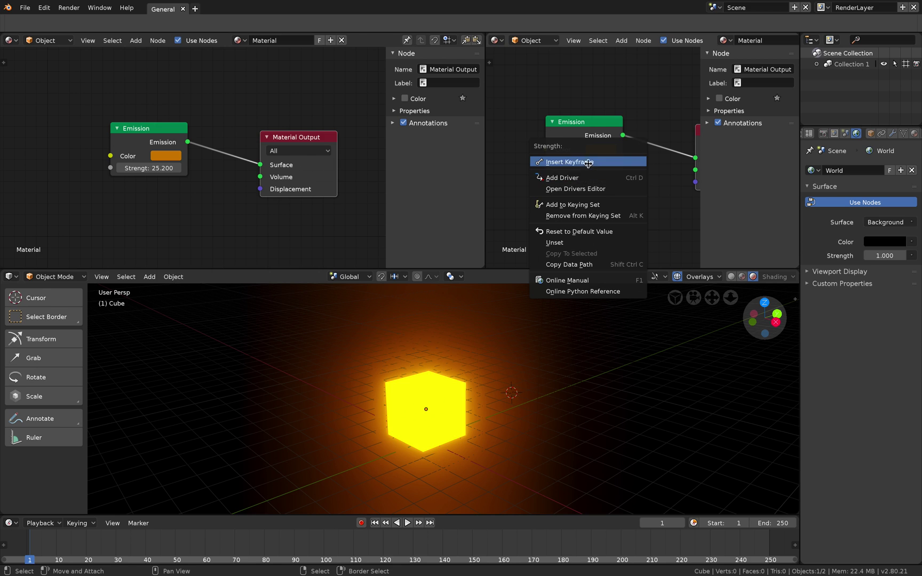
left_click(580, 161)
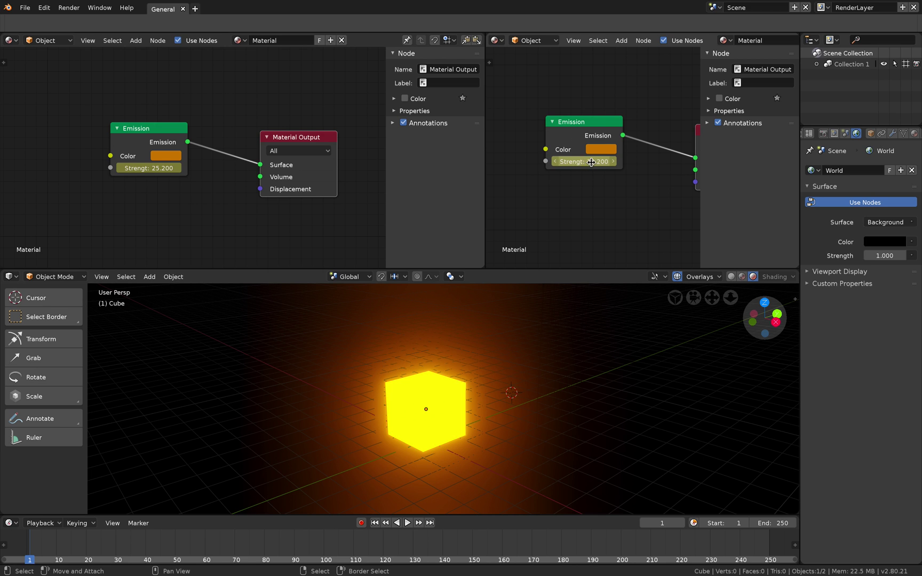
Nudge the Material Output node slightly closer to the Emission node and change the first Shader Editor into a Graph Editor.
middle_click_drag(274, 119, 256, 110)
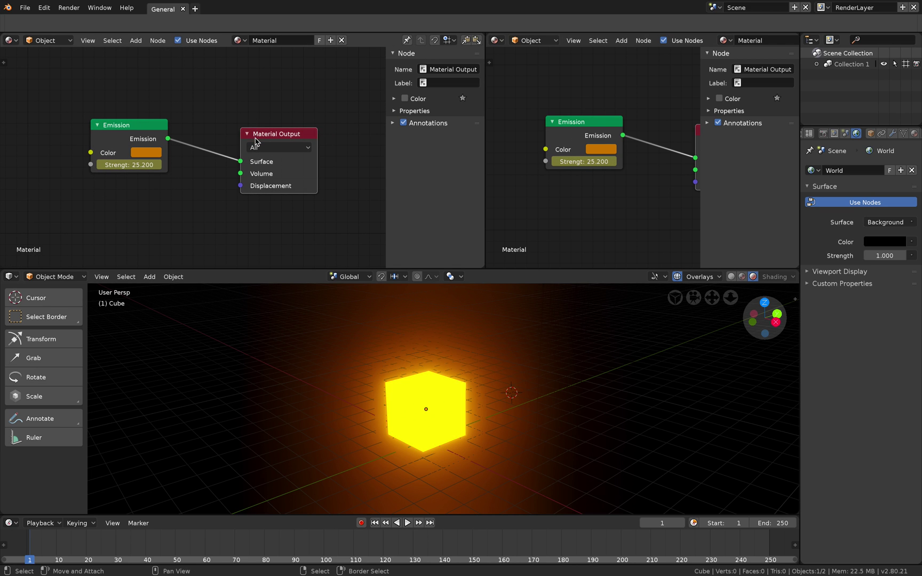
left_click_drag(256, 141, 245, 141)
left_click(11, 43)
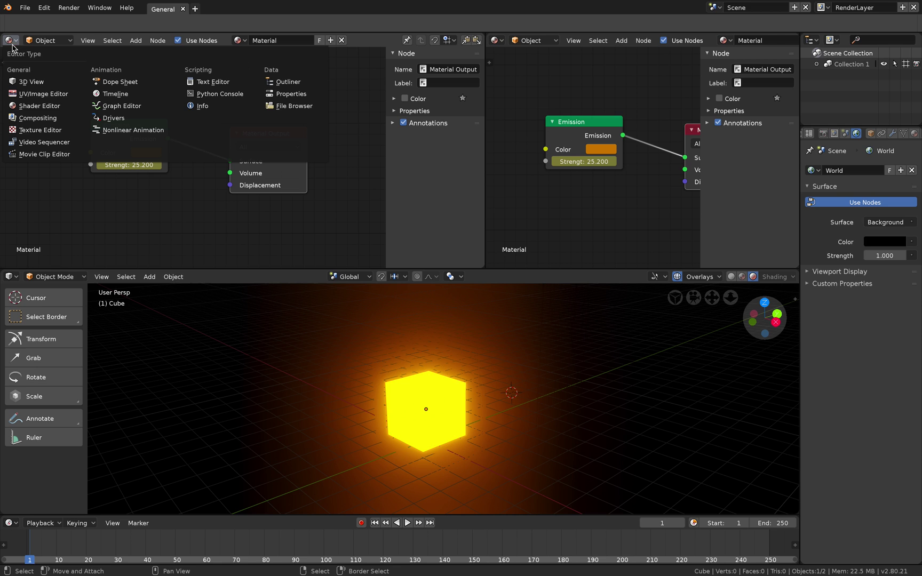
left_click(121, 106)
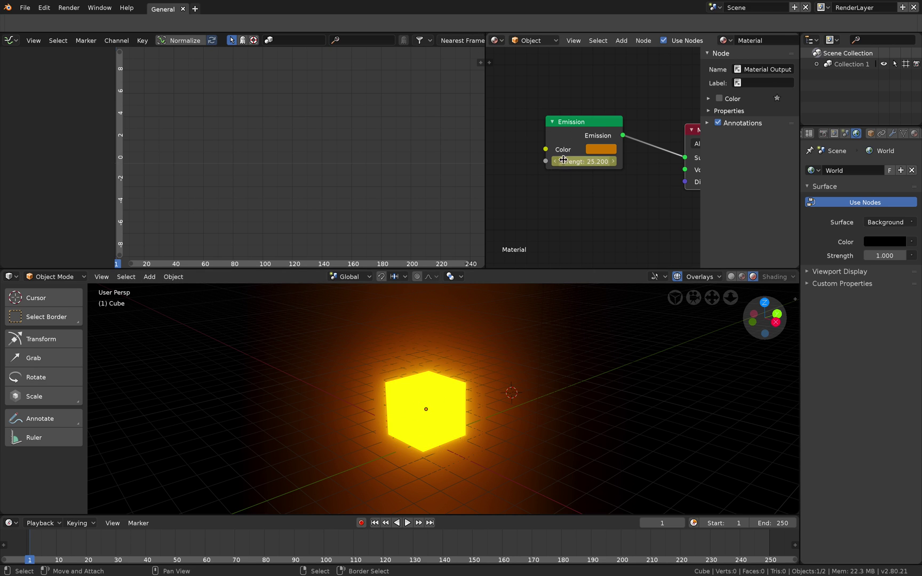
Select the Emission node and expand the Material and Shader Nodetree channels down to the strength F-curve.
left_click(580, 135)
left_click(8, 66)
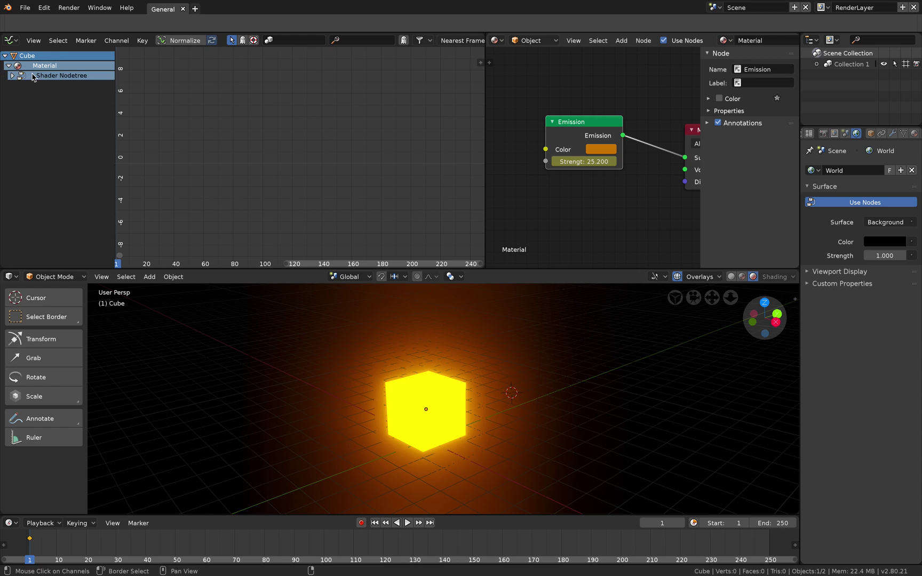
left_click(13, 77)
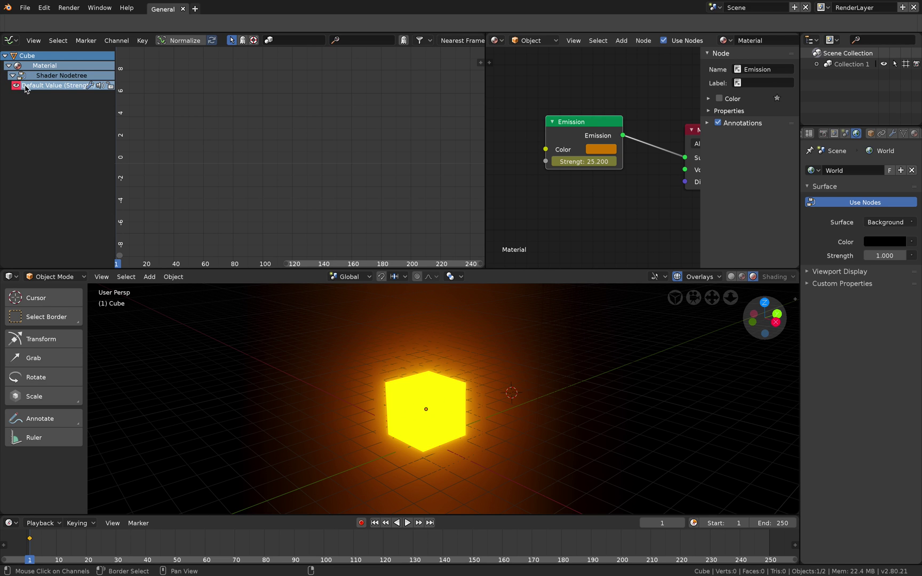
Show the Graph Editor's F-curve properties sidebar and widen both the editor and the sidebar.
left_click(482, 60)
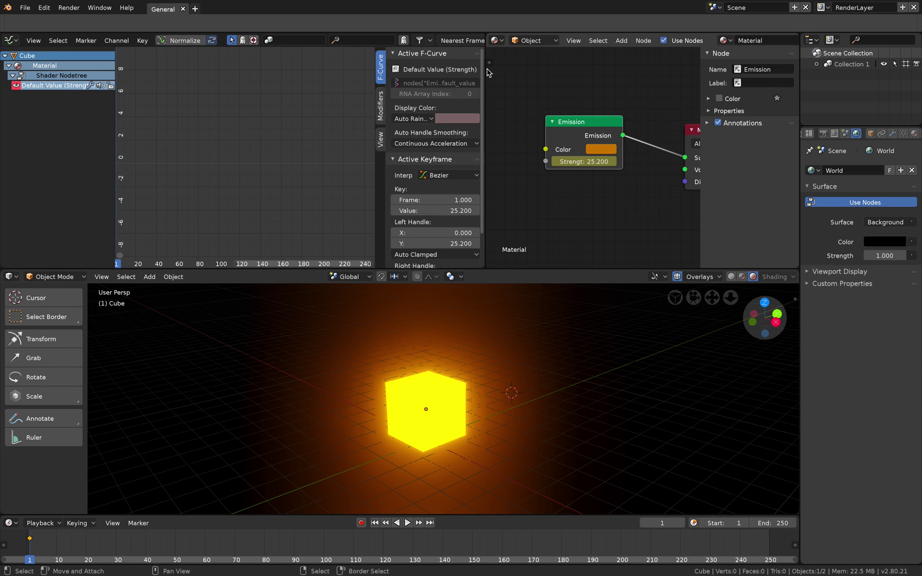
left_click_drag(485, 71, 508, 76)
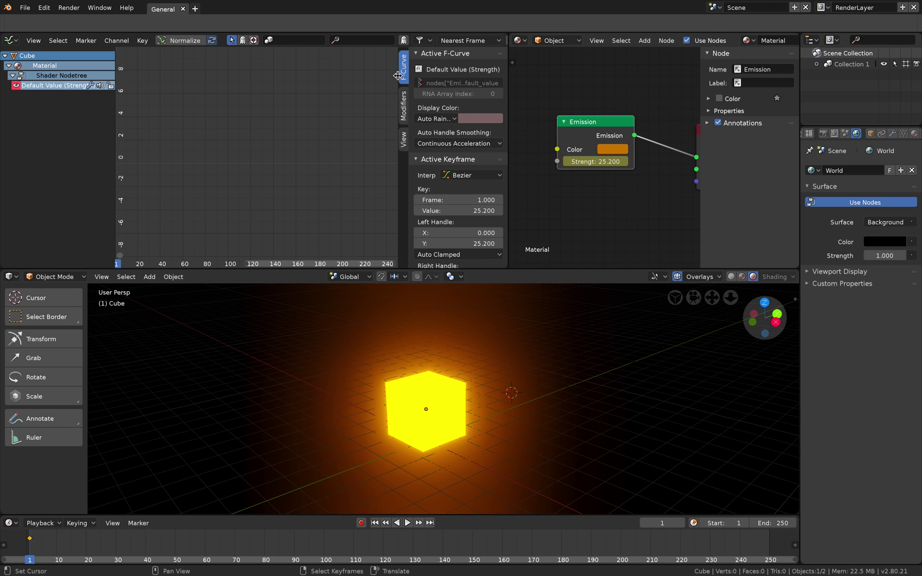
left_click_drag(398, 75, 358, 76)
Set the Emission strength to 0 at frame 21 and insert a keyframe on it.
middle_click_drag(376, 387, 396, 385)
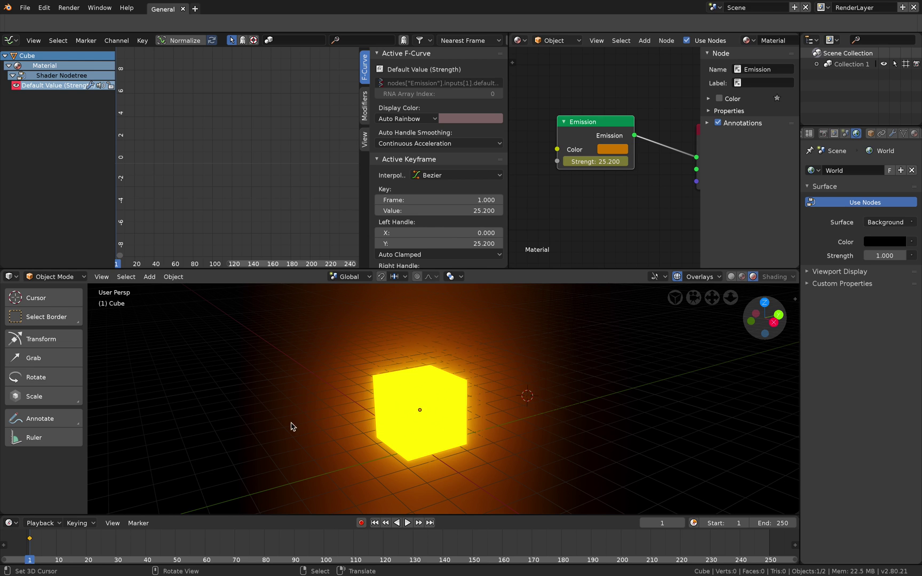
key("space")
left_click(97, 554)
key("space")
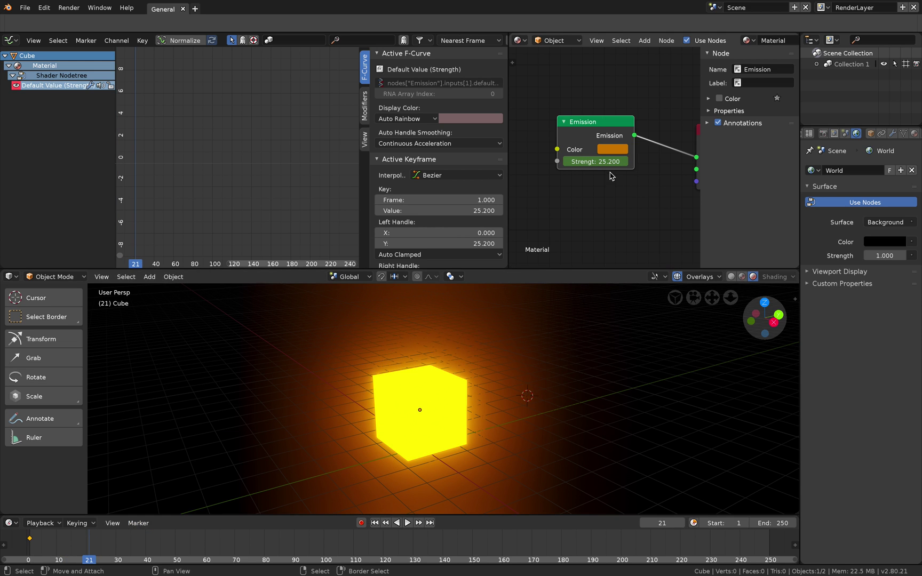
type("0")
key("Return")
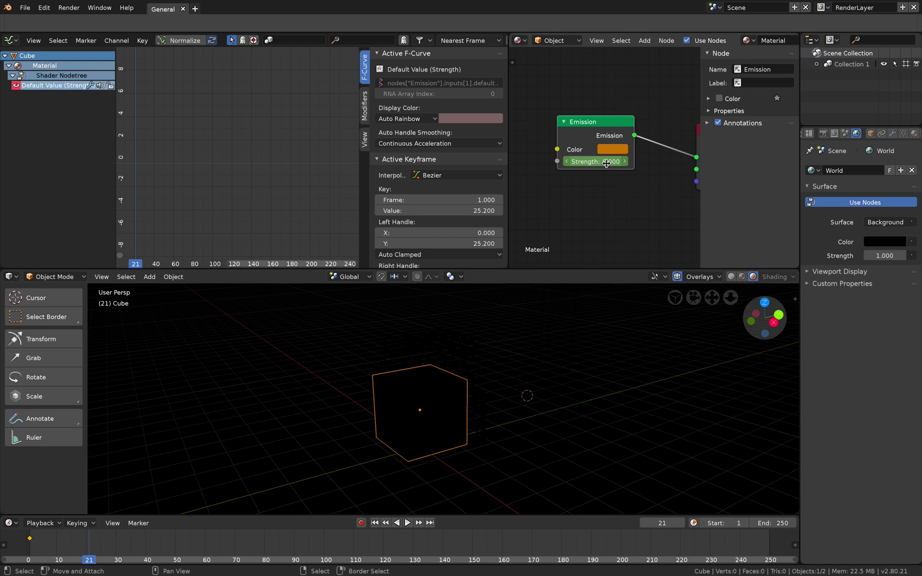
key("i")
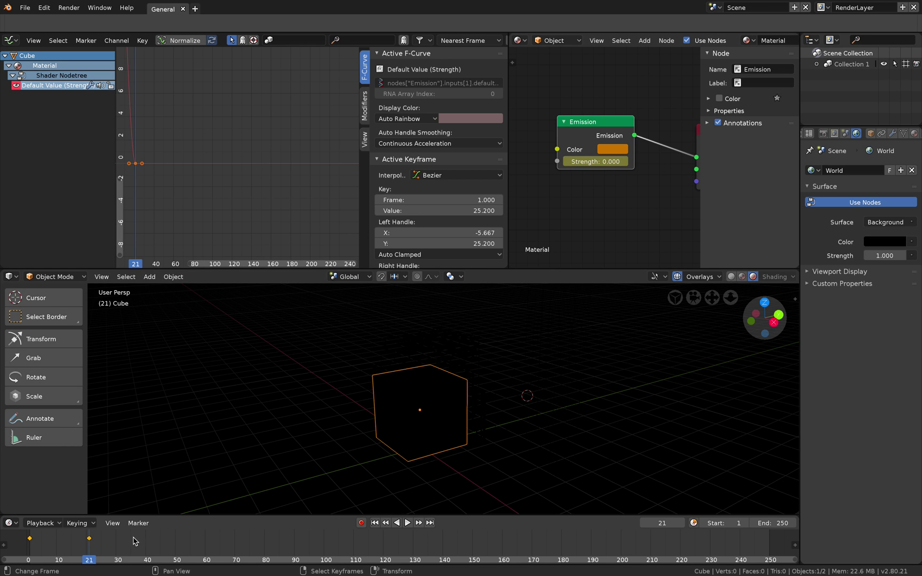
Scrub the timeline to frame 15, bring the strength curve into view and save over eevee_material_anim_001.blend.
scroll(61, 545, "down", 1)
left_click(52, 545)
left_click_drag(52, 545, 96, 542)
scroll(170, 109, "down", 3)
middle_click_drag(198, 138, 262, 173)
key("ctrl+s")
left_click(262, 173)
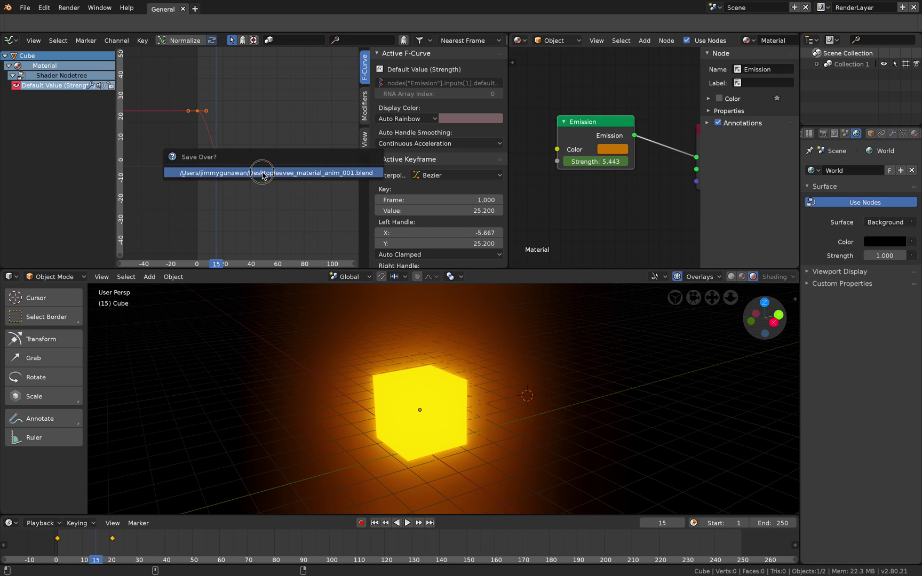
Scrub through the strength curve to frame 16 and save the blend file again.
left_click(195, 93)
left_click_drag(195, 94, 218, 97)
middle_click_drag(225, 109, 270, 125)
key("ctrl+s")
left_click(270, 128)
left_click(269, 127)
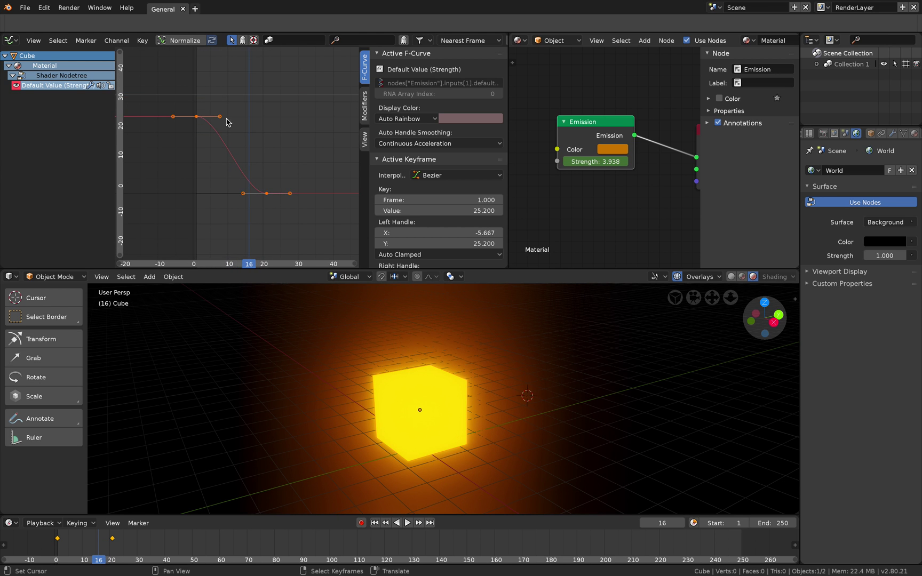
Preview the glow fading between the two strength keyframes, stopping at frame 17.
key("space")
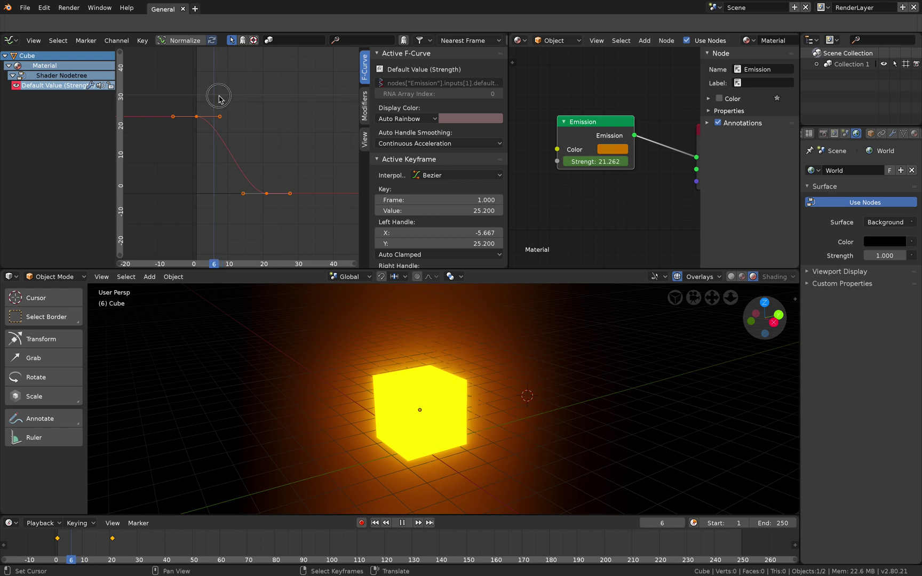
key("space")
scroll(236, 123, "down", 1)
middle_click_drag(271, 116, 245, 115)
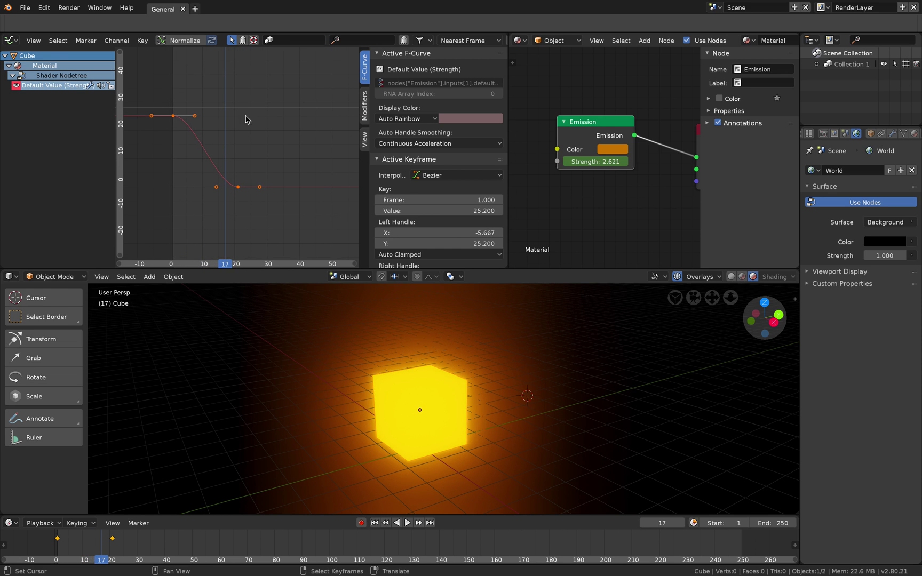
Add a Cycles modifier to the Emission strength F-curve.
left_click(365, 106)
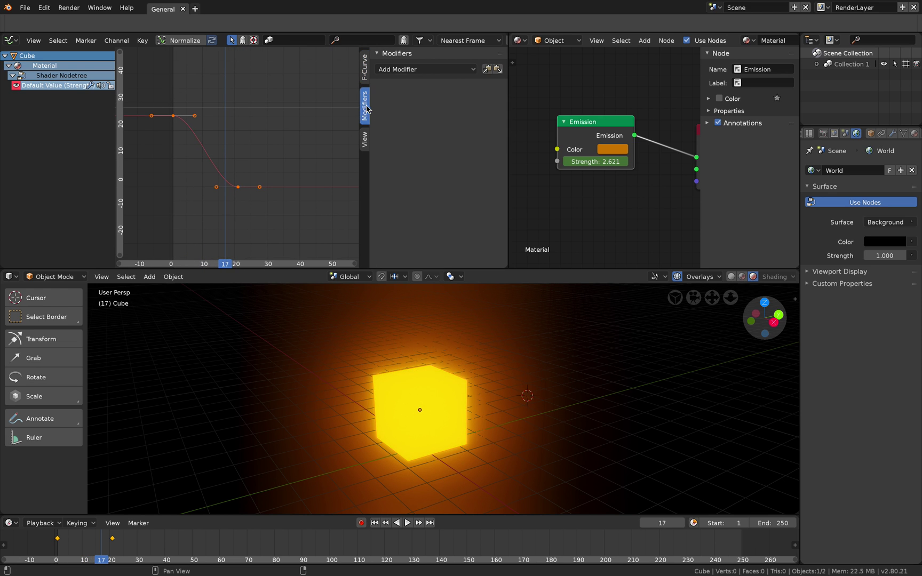
left_click(392, 70)
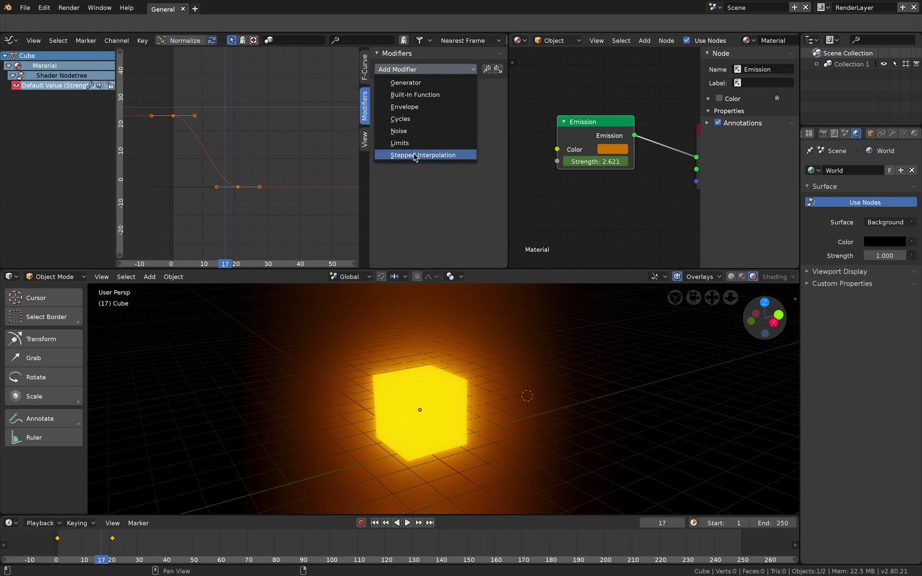
left_click(441, 118)
scroll(276, 228, "up", 1)
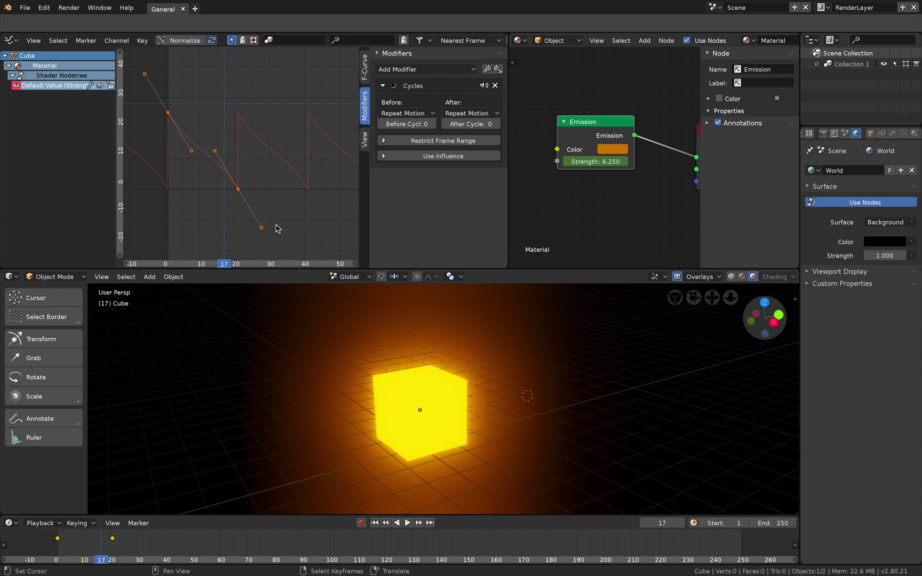
Play back the looping glow animation, stop it and save over the blend file.
left_click_drag(169, 110, 215, 85)
left_click_drag(70, 544, 90, 545)
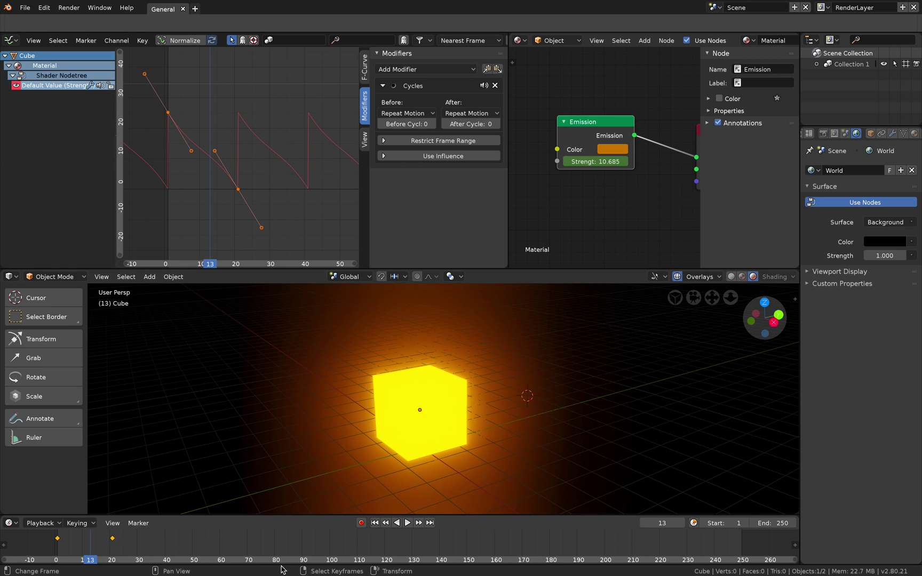
left_click(407, 523)
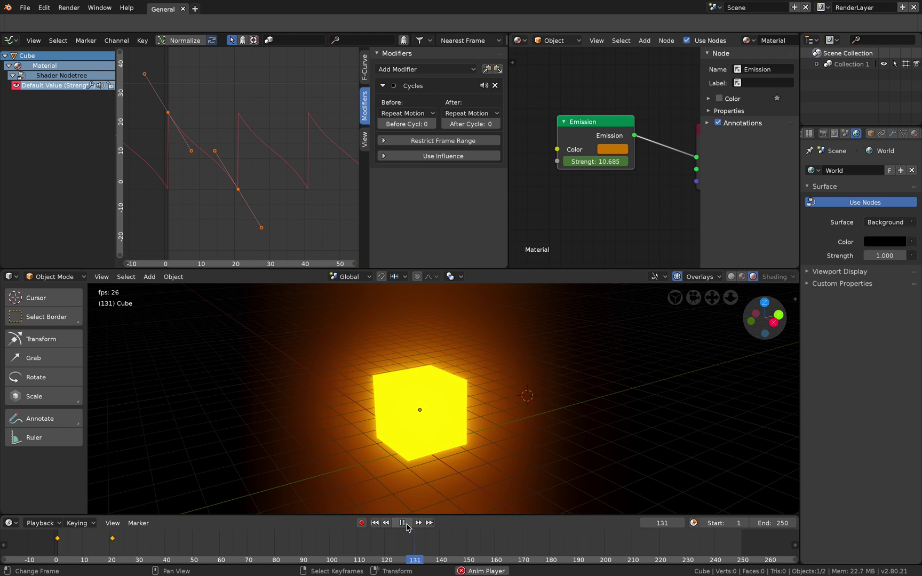
left_click(407, 525)
middle_click_drag(449, 464, 465, 463)
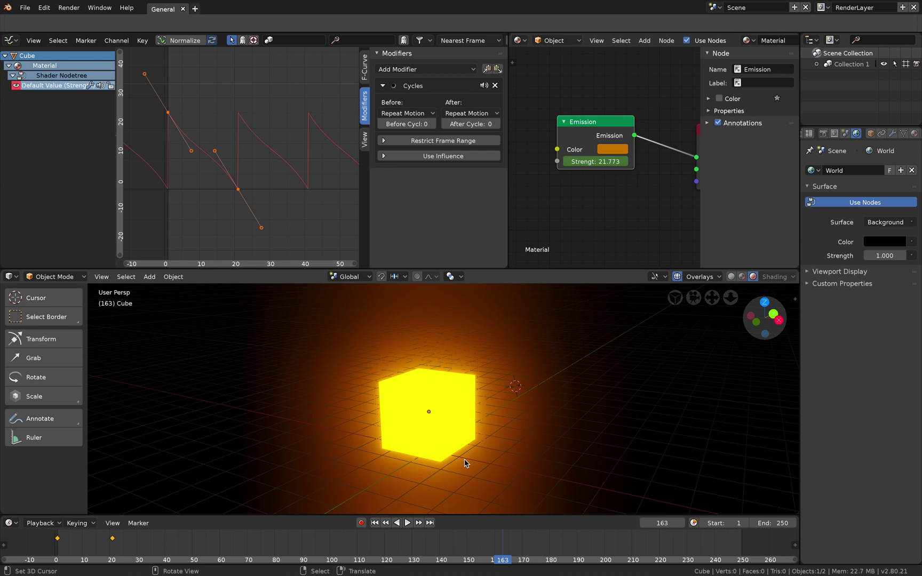
key("ctrl+s")
left_click(466, 462)
Move the second strength keyframe to about frame 29 at a value slightly below zero and check the curve at frame 13.
scroll(269, 217, "down", 1)
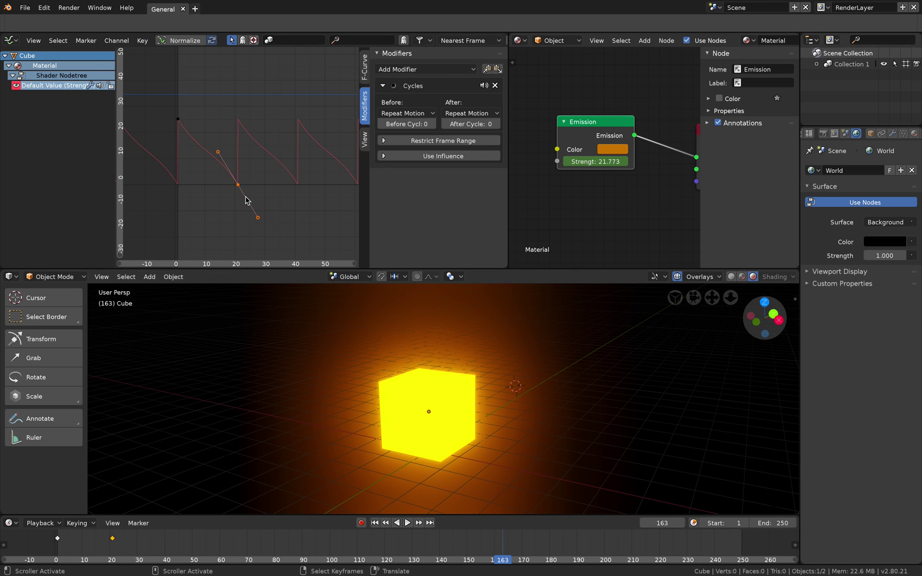
middle_click_drag(268, 186, 269, 184)
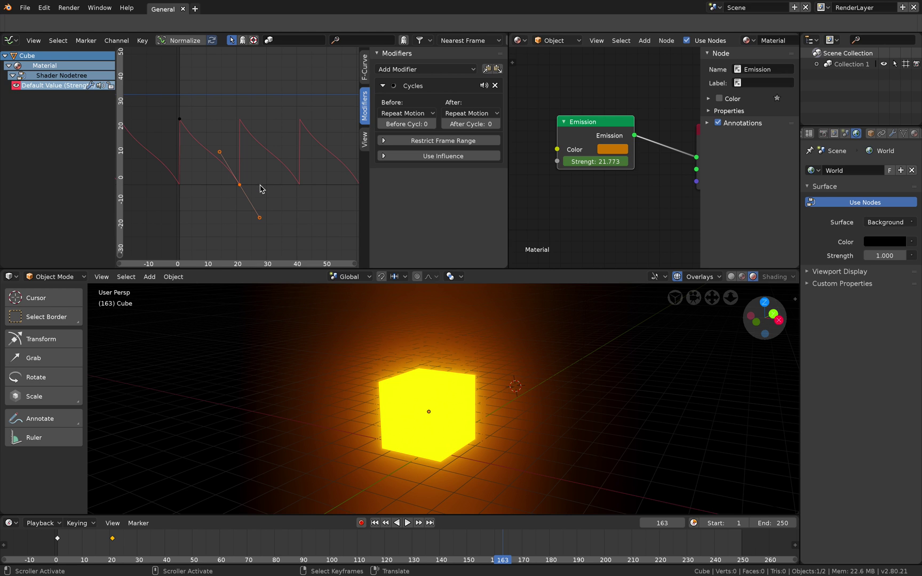
key("g")
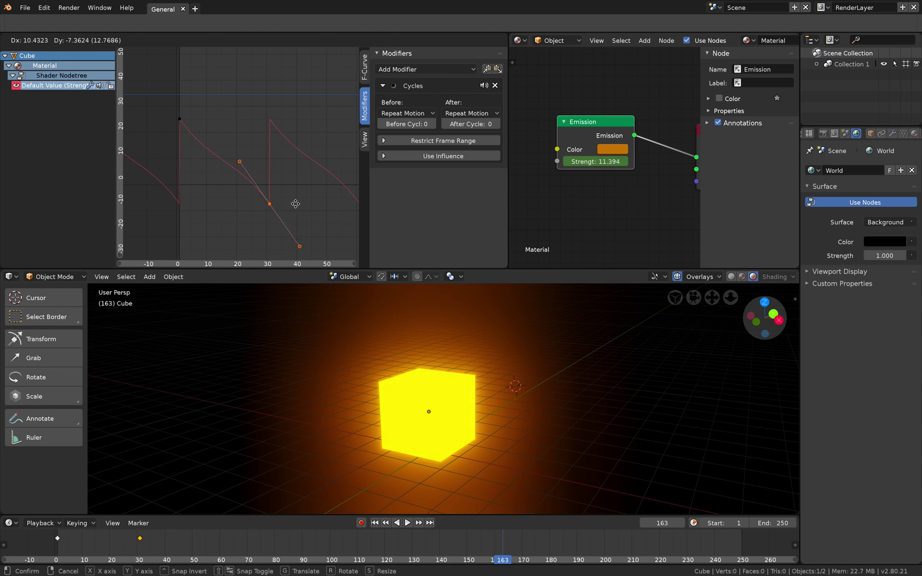
left_click(293, 198)
mouse_move(204, 111)
left_mouse_down()
mouse_move(198, 125)
mouse_move(211, 129)
left_mouse_up()
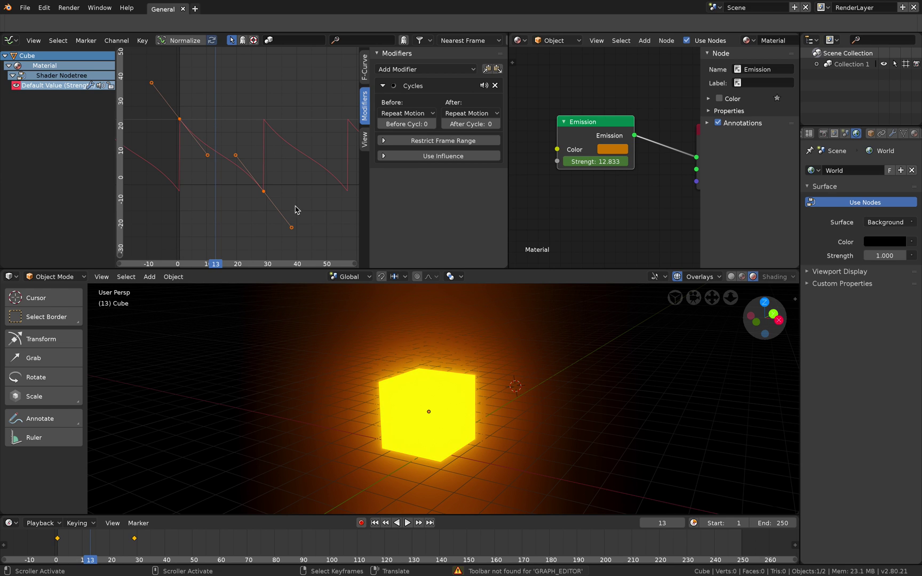
Set the interpolation mode of both strength keyframes to Linear.
left_click(143, 41)
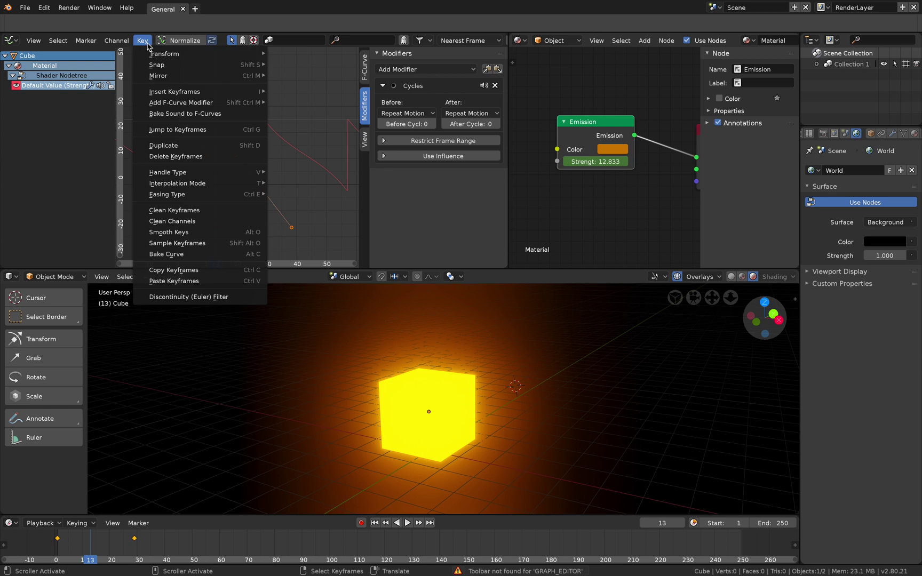
mouse_move(216, 173)
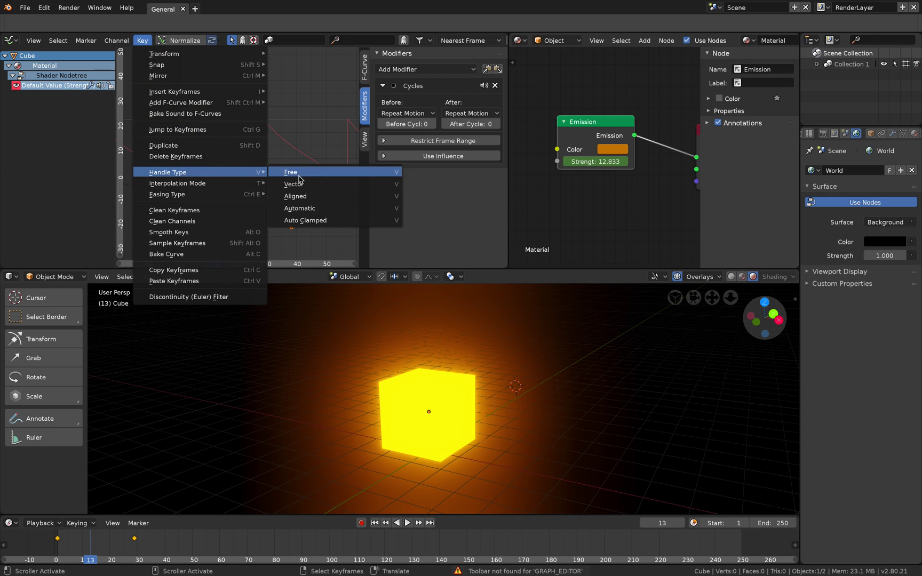
mouse_move(244, 184)
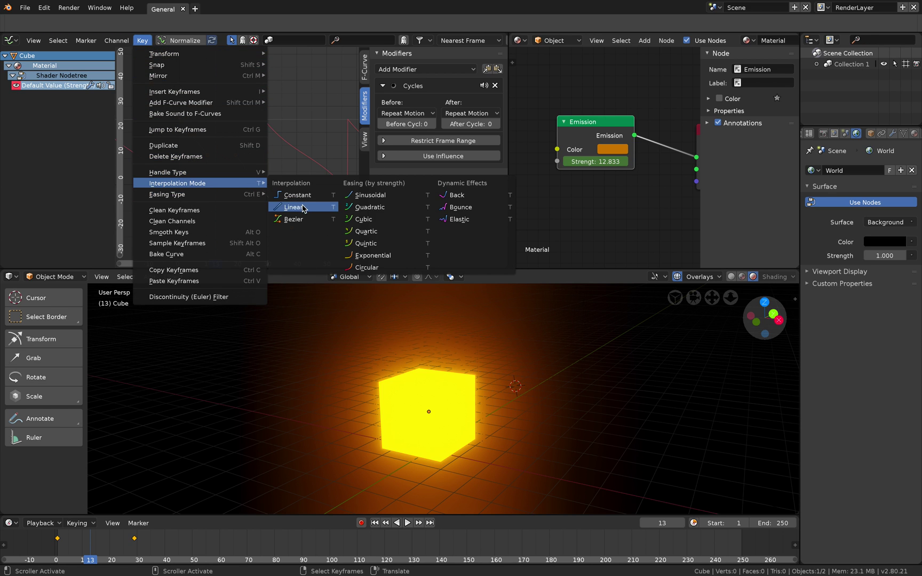
left_click(297, 203)
Scrub and play back the glow animation to review the linear repeating strength curve.
scroll(266, 126, "down", 1)
left_click_drag(209, 113, 178, 100)
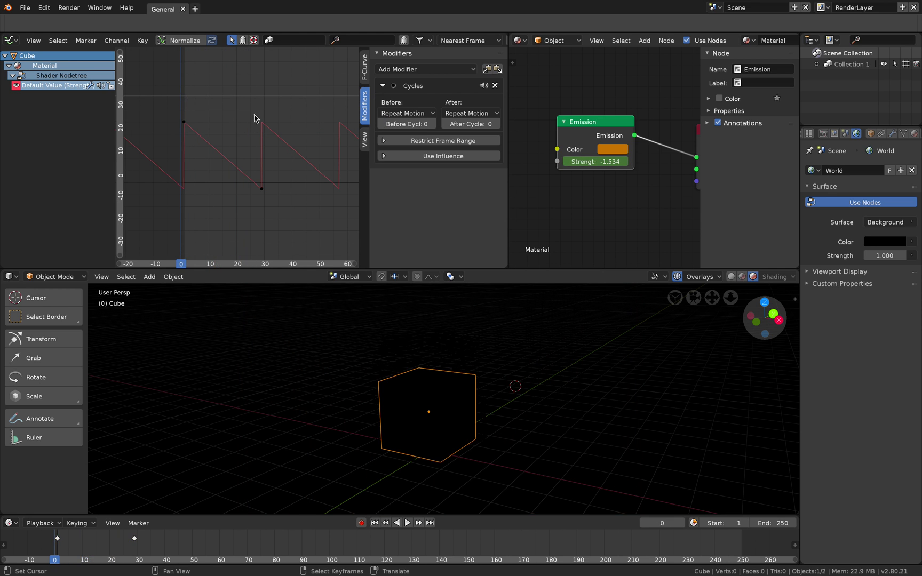
left_click_drag(255, 118, 192, 104)
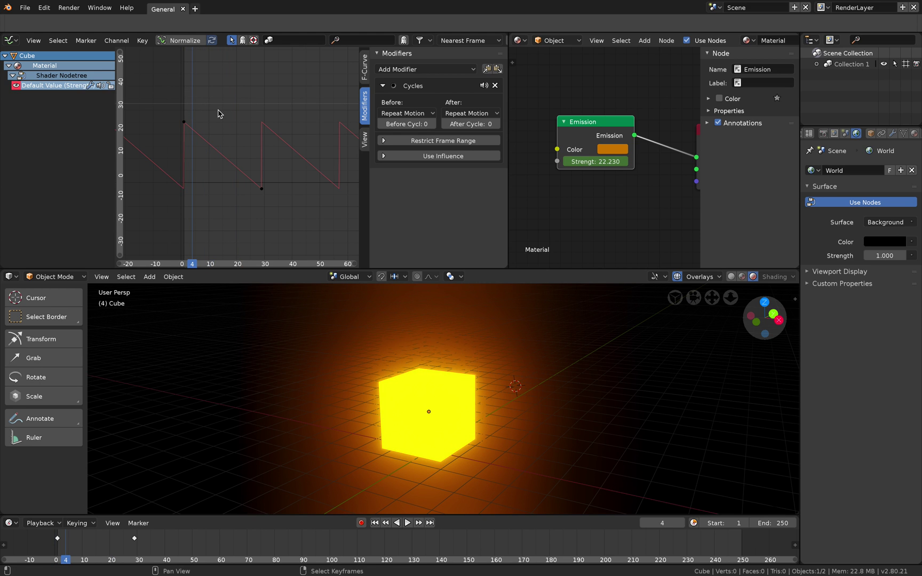
key("space")
scroll(256, 134, "down", 2)
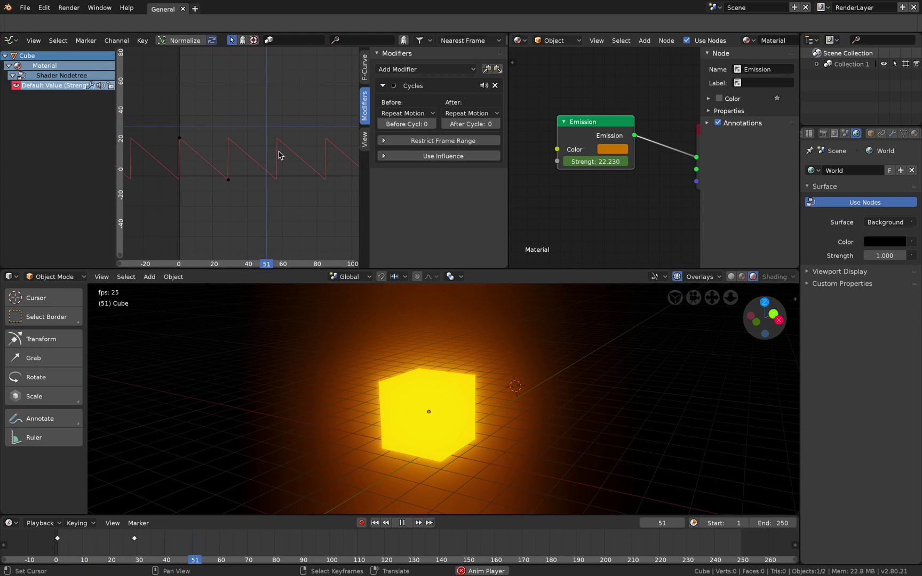
middle_click_drag(437, 359, 443, 354)
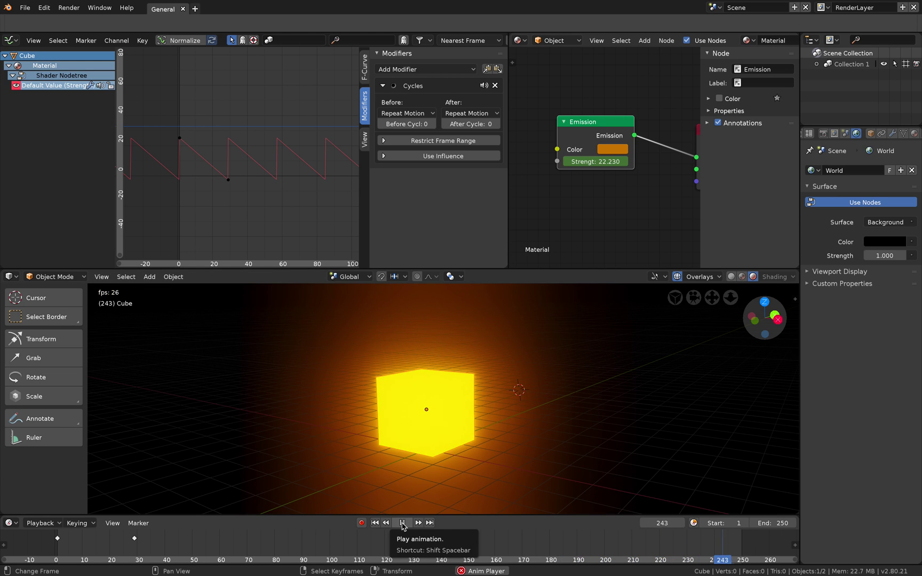
left_click(402, 525)
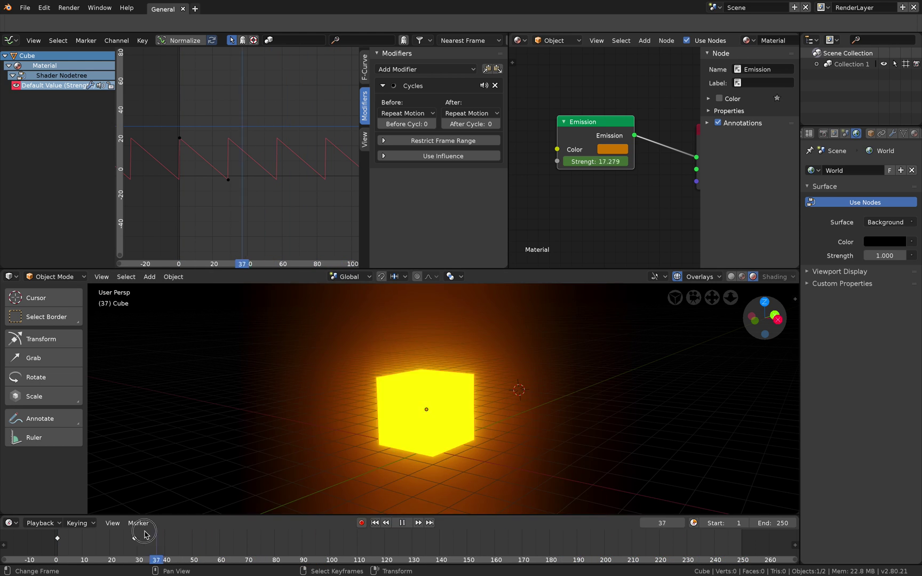
Go to frame 91 and change the Emission node's colour to yellow.
left_click_drag(148, 555, 305, 539)
left_click(617, 146)
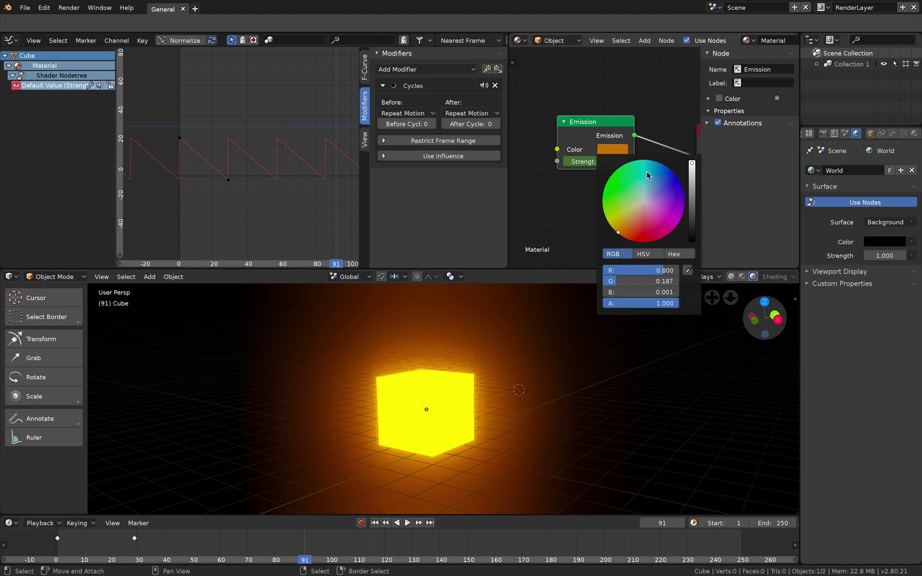
left_click_drag(631, 212, 610, 225)
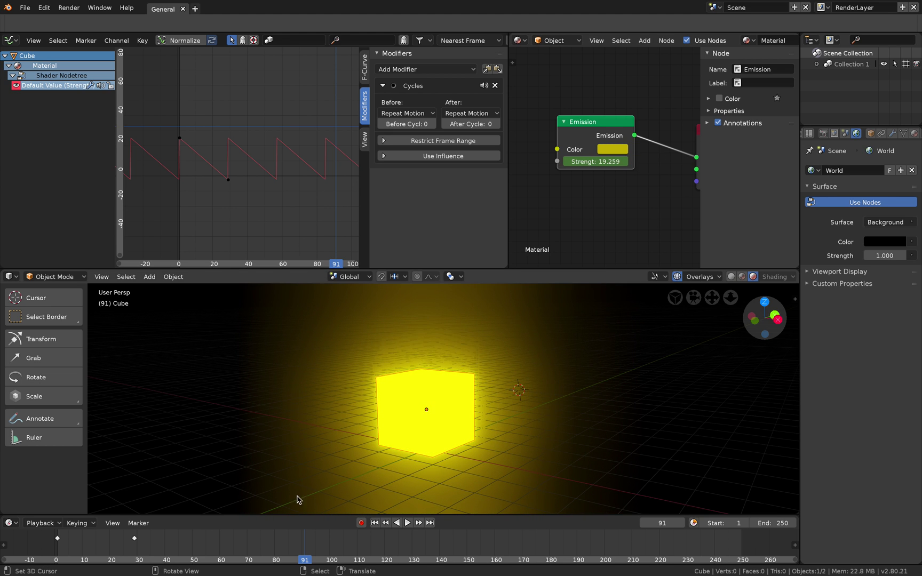
Scrub the timeline through the yellow glow animation and stop at frame 103.
left_click_drag(352, 541, 421, 542)
left_click_drag(314, 563, 283, 561)
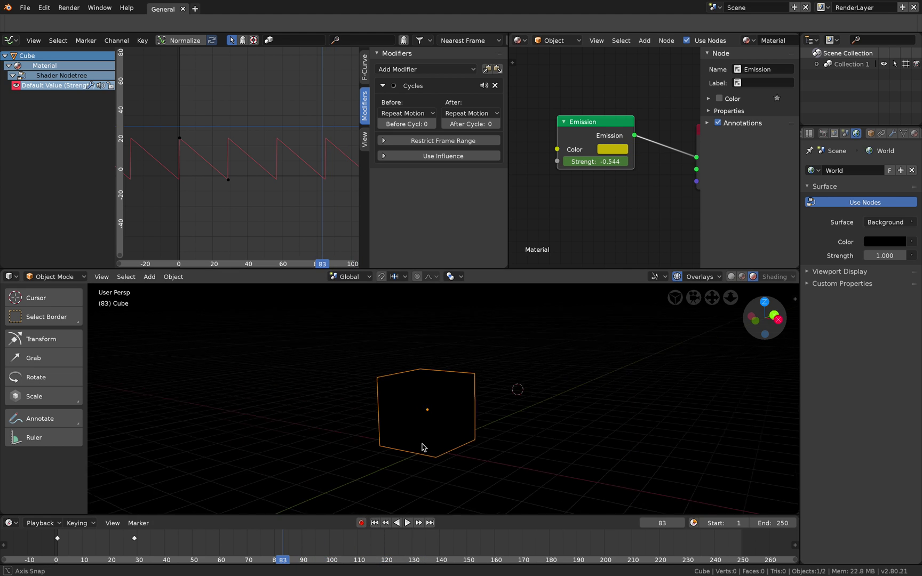
middle_click_drag(423, 445, 424, 448)
scroll(423, 448, "down", 1)
left_click(338, 540)
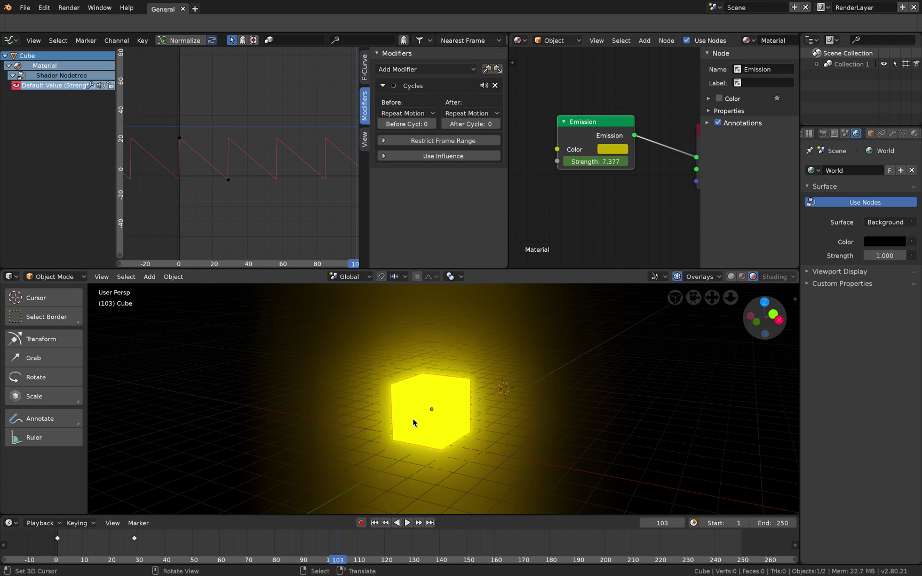
Duplicate the glowing cube twice, placing one copy on each side of the original.
key("shift+d")
left_click(331, 408)
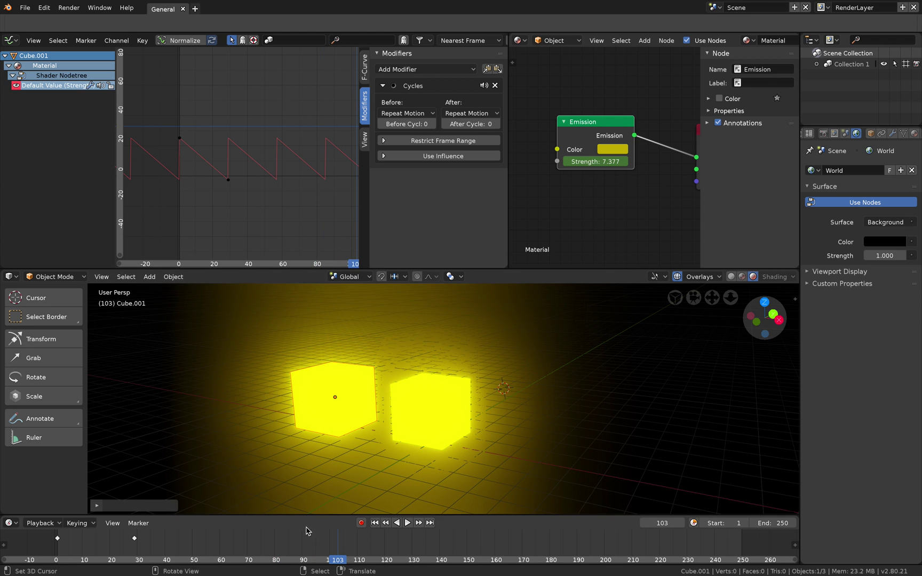
left_click_drag(299, 537, 334, 548)
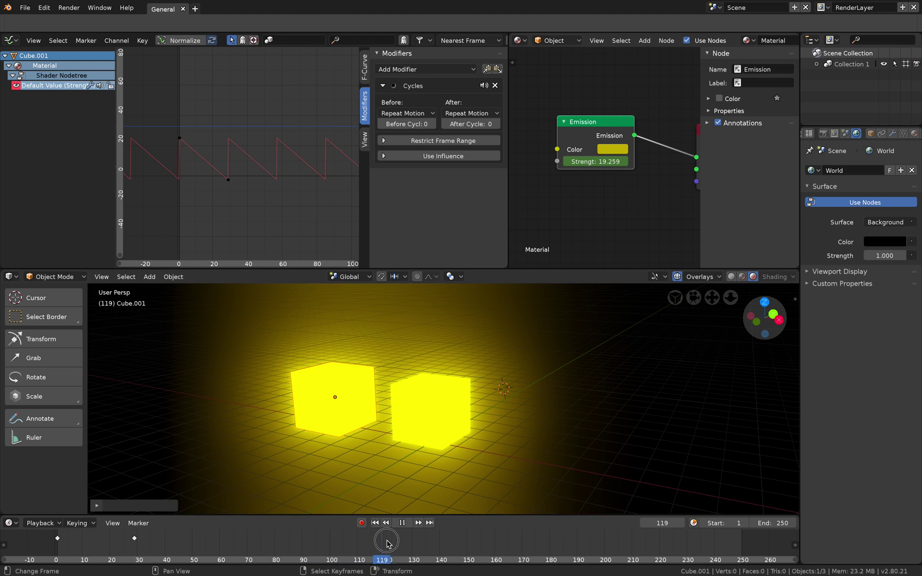
key("space")
key("shift+d")
left_click(571, 380)
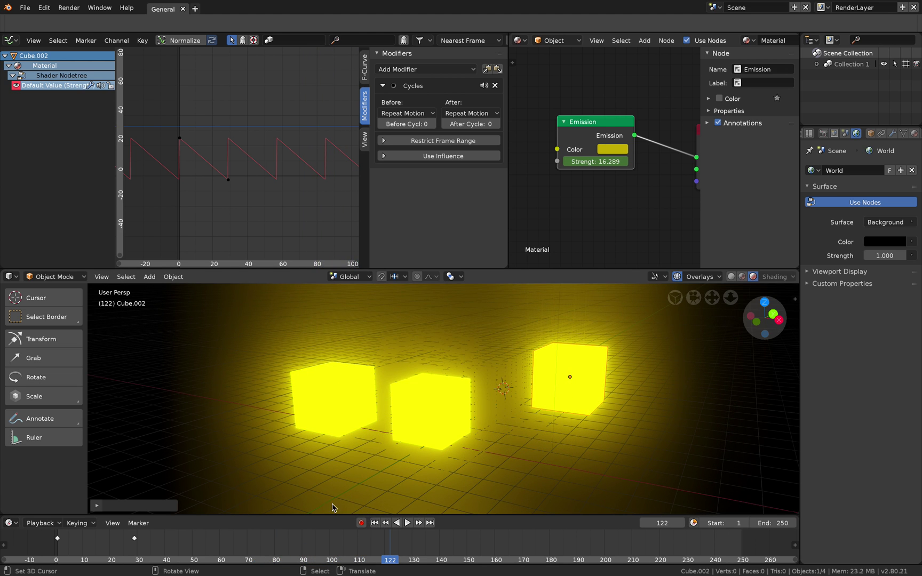
Scrub and play back the animation to compare the glow of the three cubes.
left_click_drag(278, 541, 198, 538)
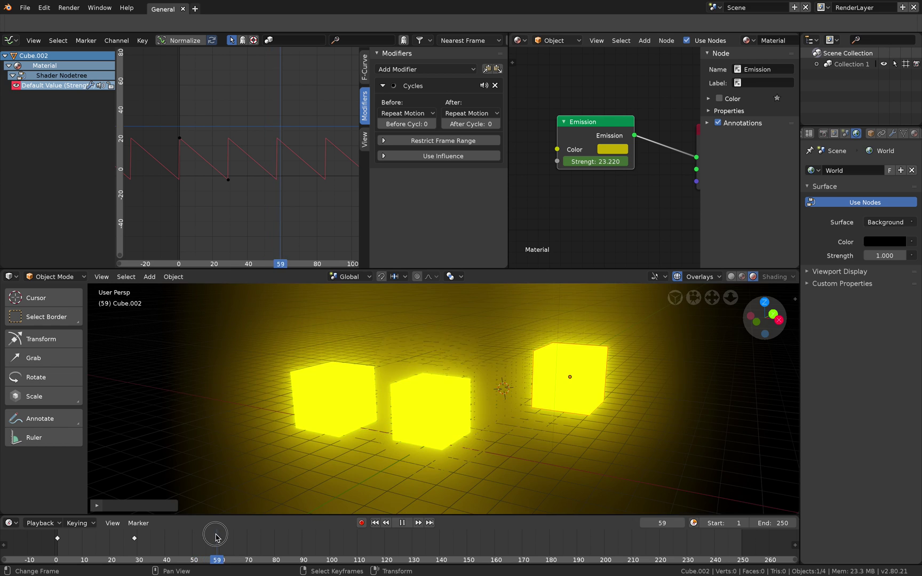
key("Escape")
key("space")
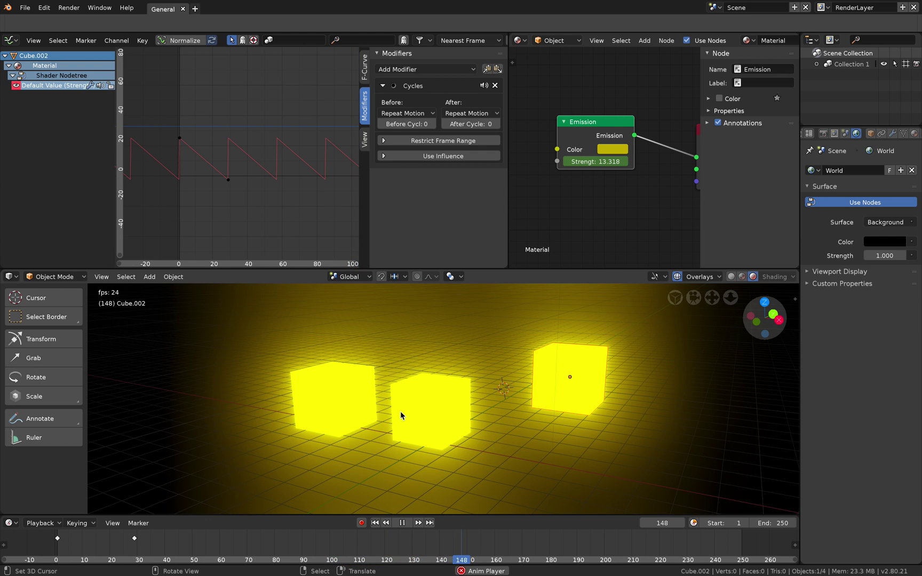
key("space")
Select the original middle cube and move it slightly towards the rightmost cube.
left_click(370, 398)
left_click(432, 410)
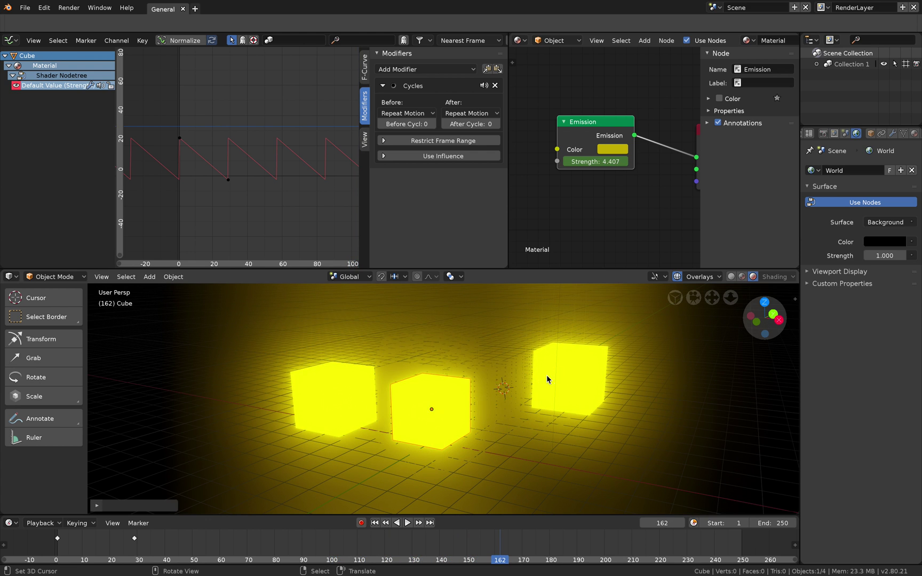
left_click(549, 379)
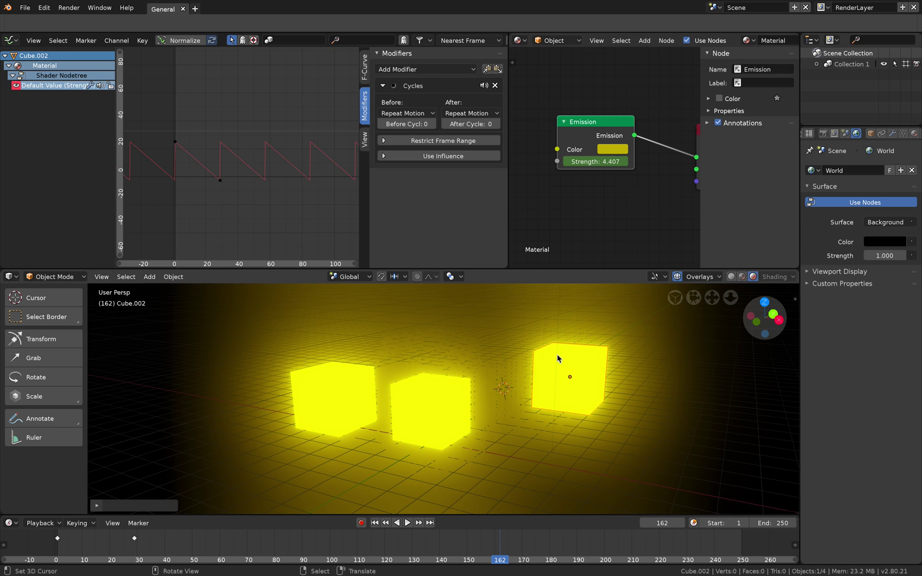
key("g")
left_click(474, 390)
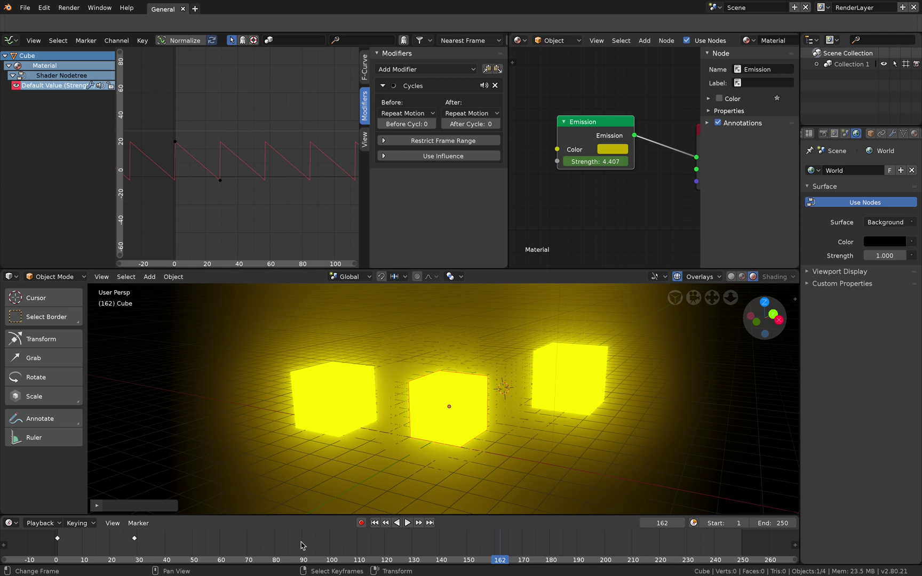
Go to frame 74 and nudge the Emission node slightly upwards beside the Material Output node.
left_click_drag(293, 542, 258, 539)
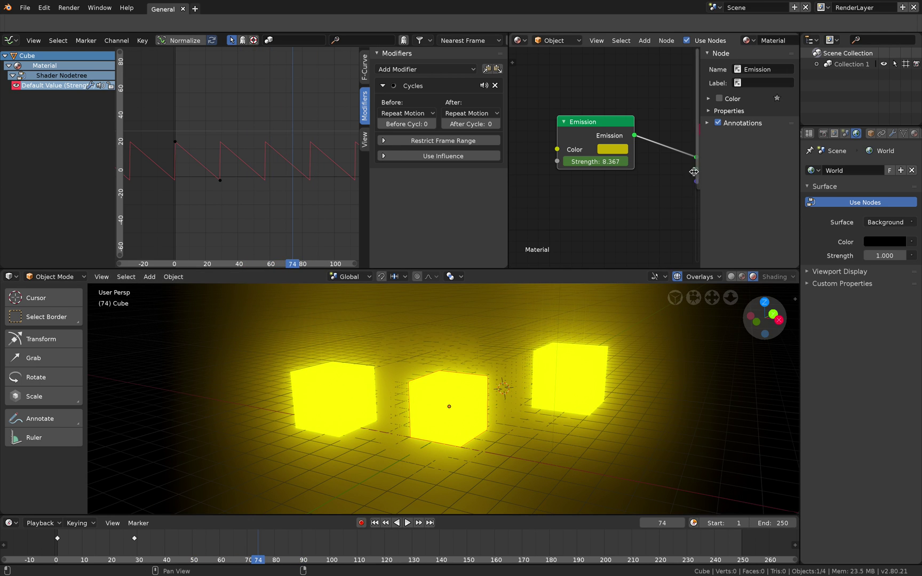
scroll(694, 176, "down", 2)
scroll(646, 141, "down", 2)
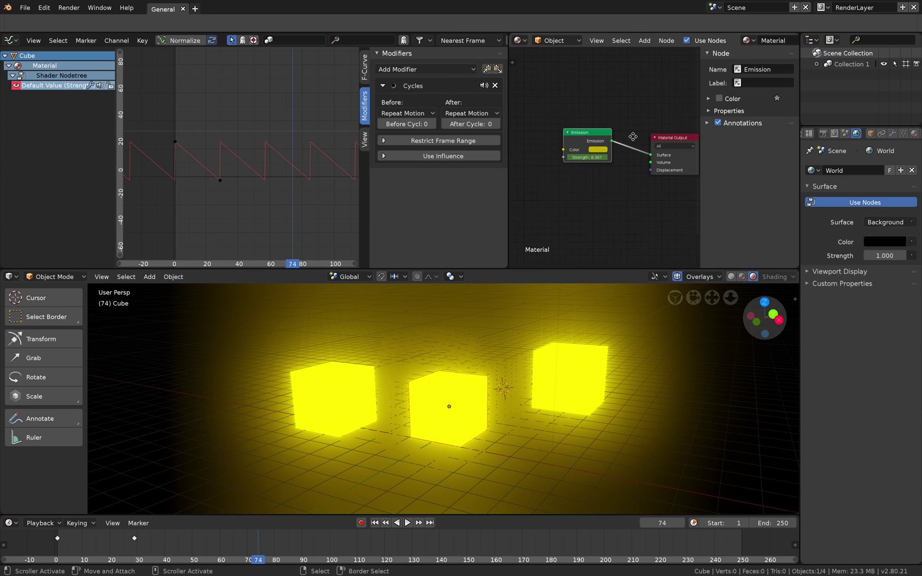
left_click_drag(584, 131, 590, 126)
middle_click_drag(621, 129, 609, 128)
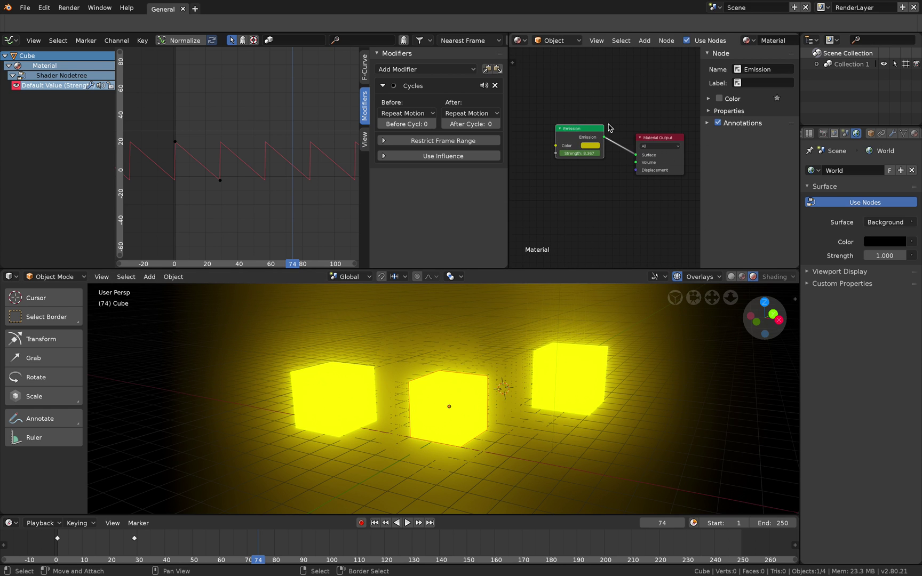
scroll(715, 40, "down", 5)
scroll(705, 42, "down", 1)
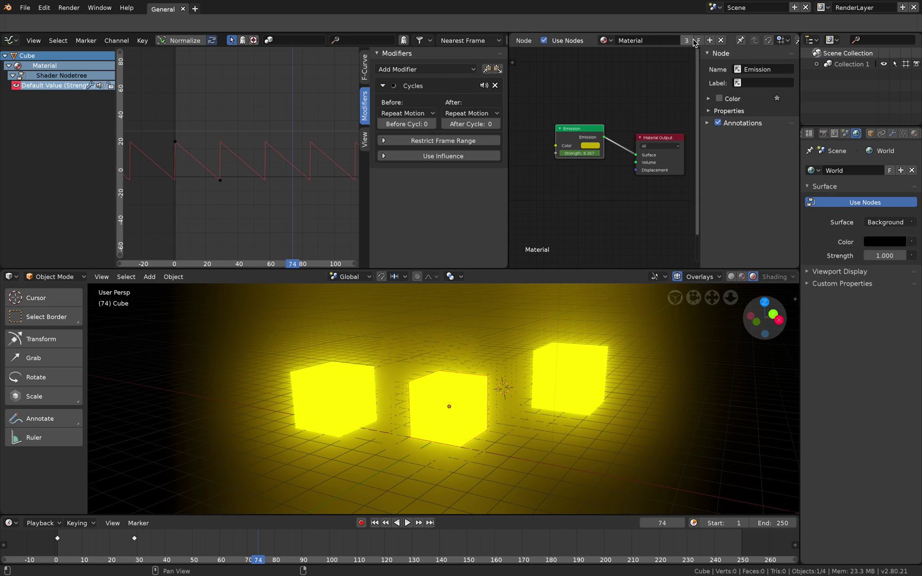
Save the scene and save a new version on the Desktop as eevee_material_anim_002.blend.
left_click(25, 8)
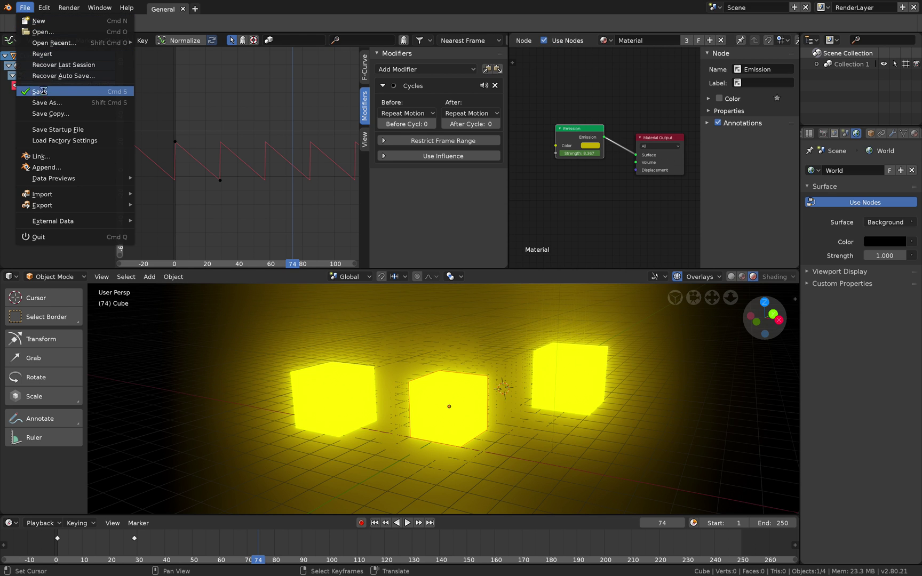
left_click(42, 91)
left_click(27, 8)
left_click(42, 104)
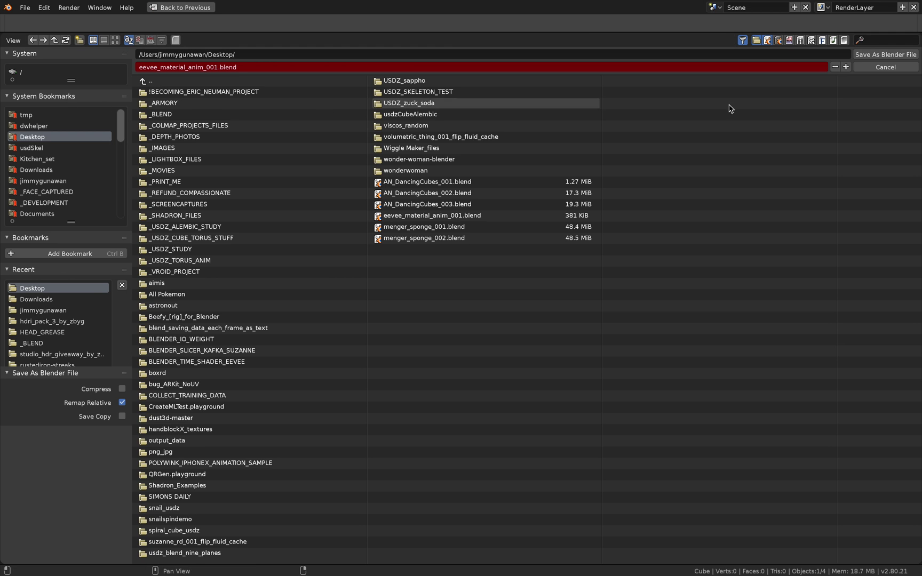
left_click(859, 55)
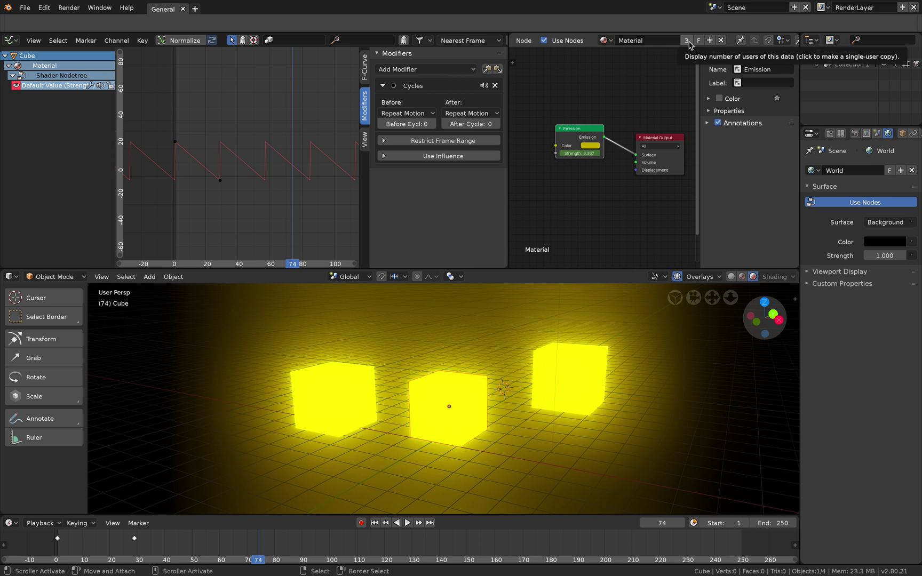
Make single-user material copies for the rightmost and middle cubes, and enable the fake user on the leftmost cube's material.
right_click(570, 376)
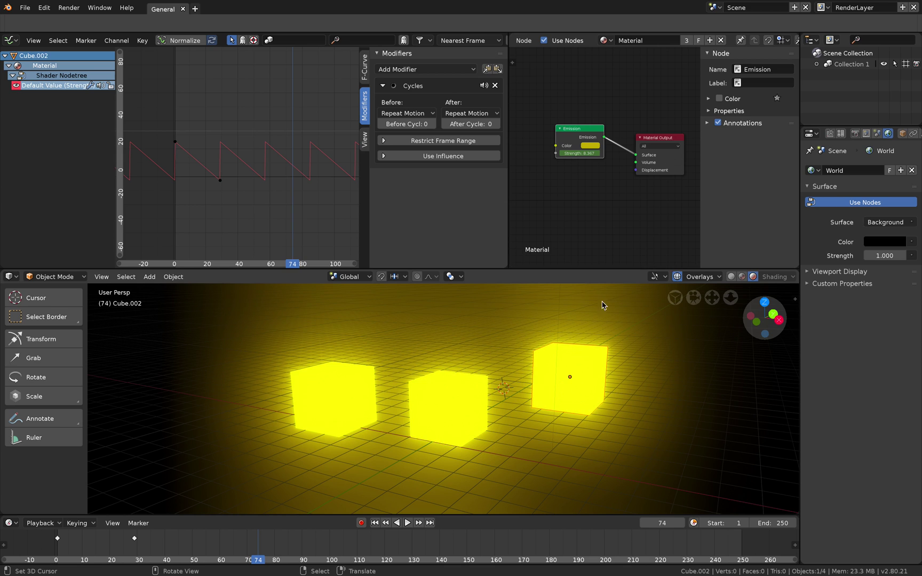
right_click(459, 411)
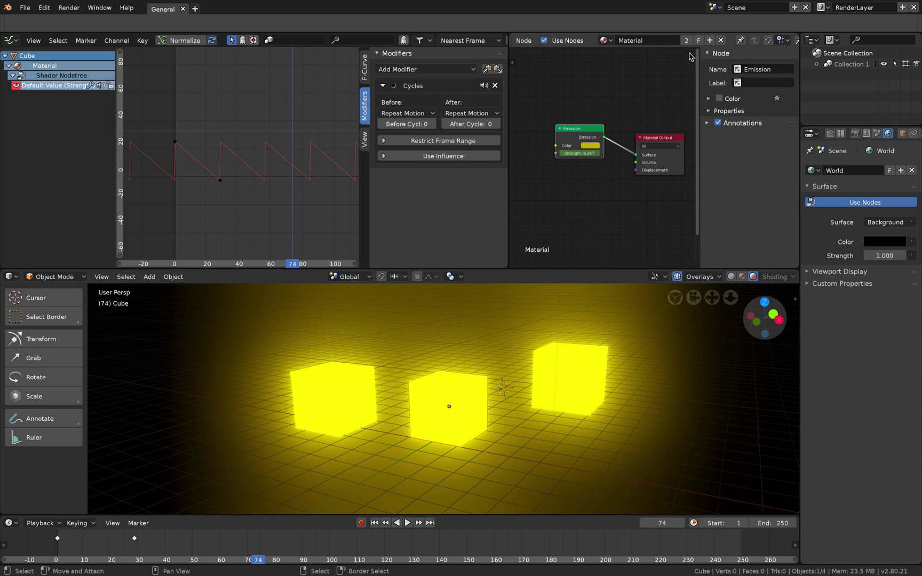
right_click(374, 398)
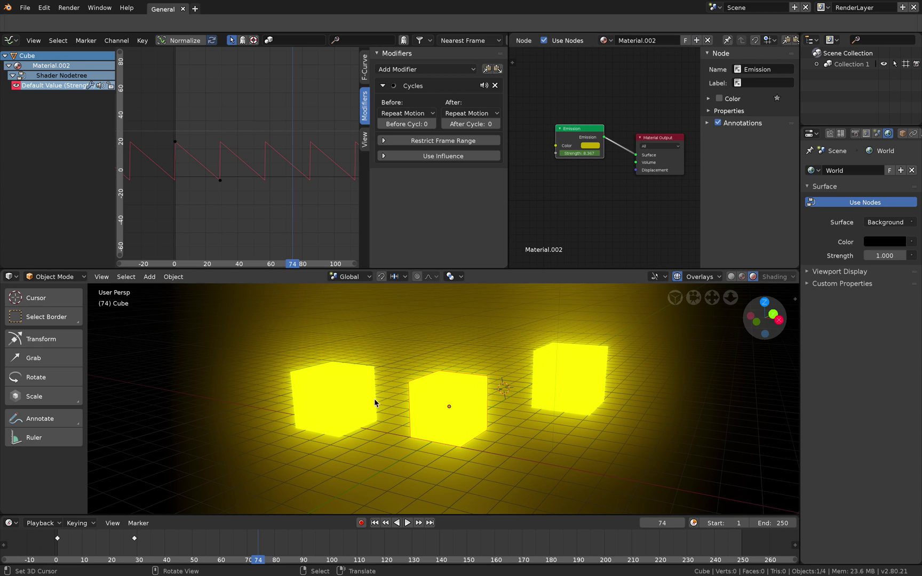
left_click(686, 42)
Change the Emission colour to red on the rightmost cube and to light blue on the leftmost cube.
right_click(562, 365)
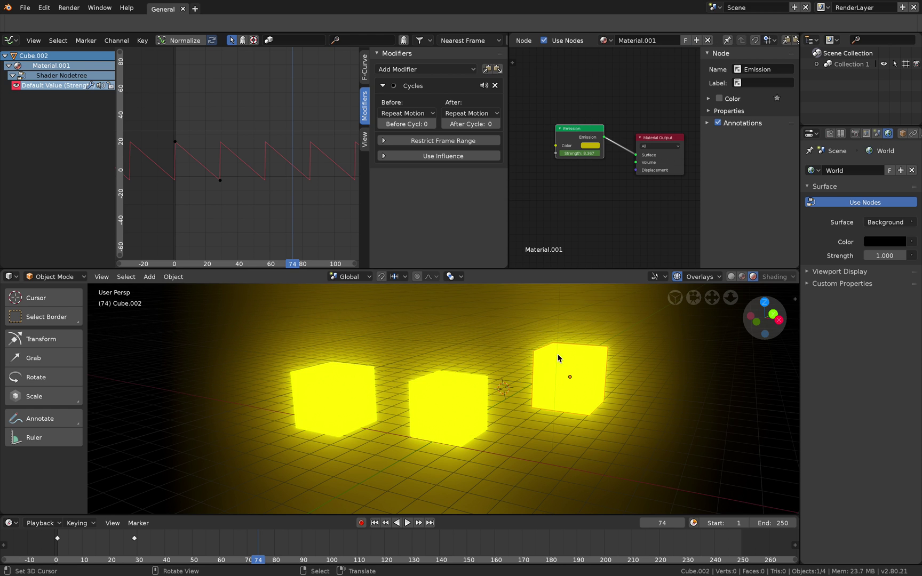
left_click(591, 146)
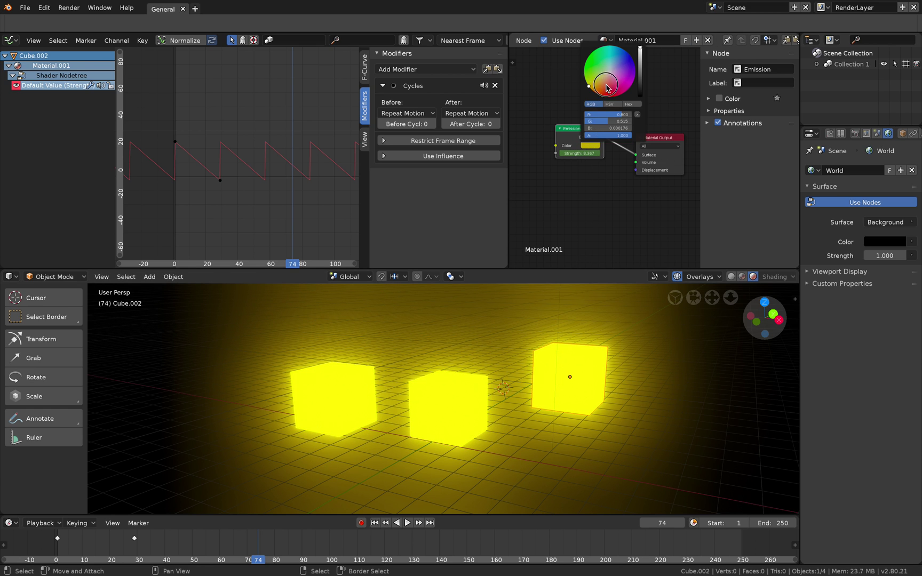
left_click_drag(606, 85, 607, 95)
right_click(339, 407)
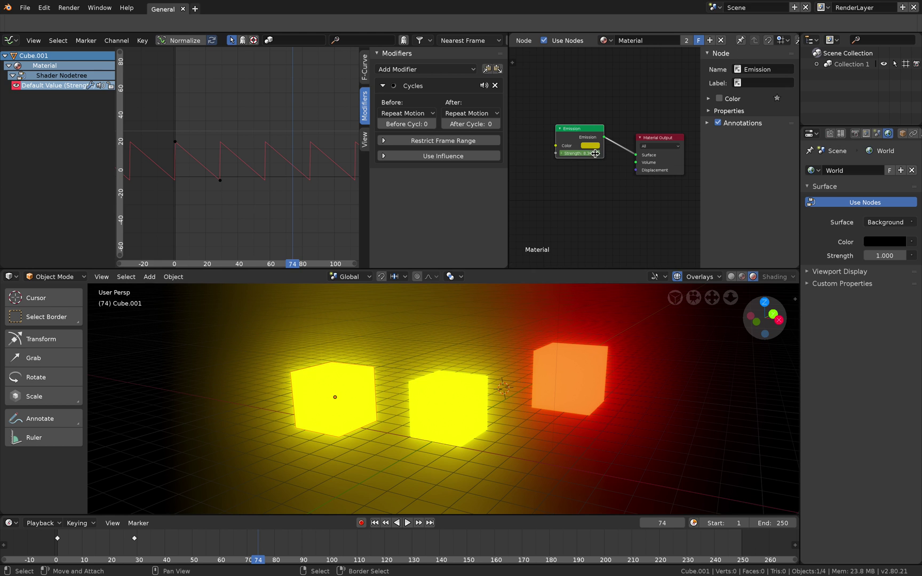
left_click(592, 141)
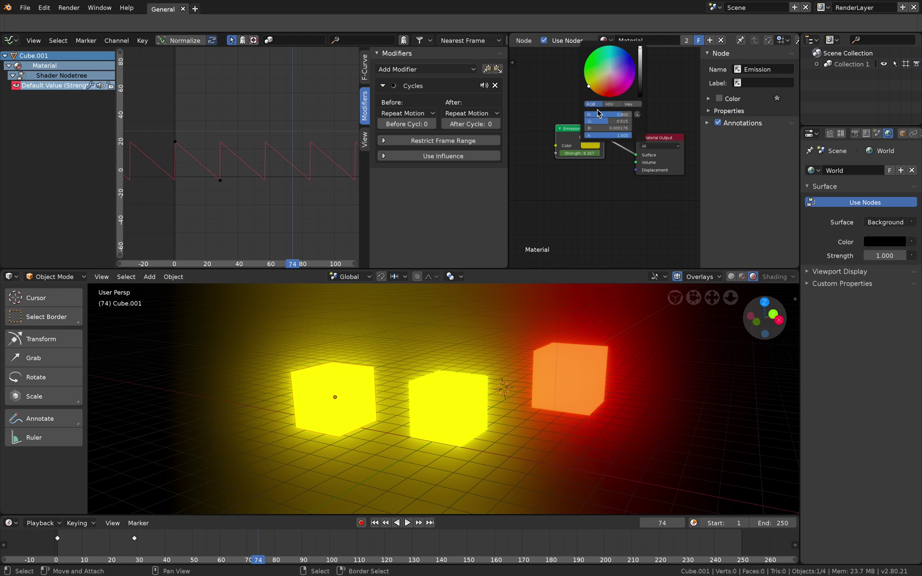
left_click_drag(608, 69, 615, 52)
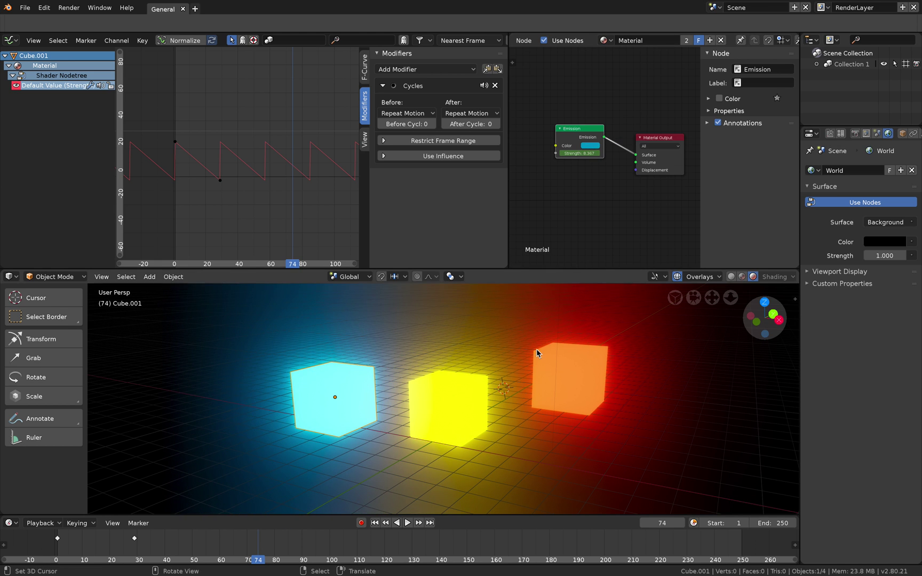
Scrub and play back the glow of the three coloured cubes, stopping at frame 52.
left_click_drag(179, 544, 157, 534)
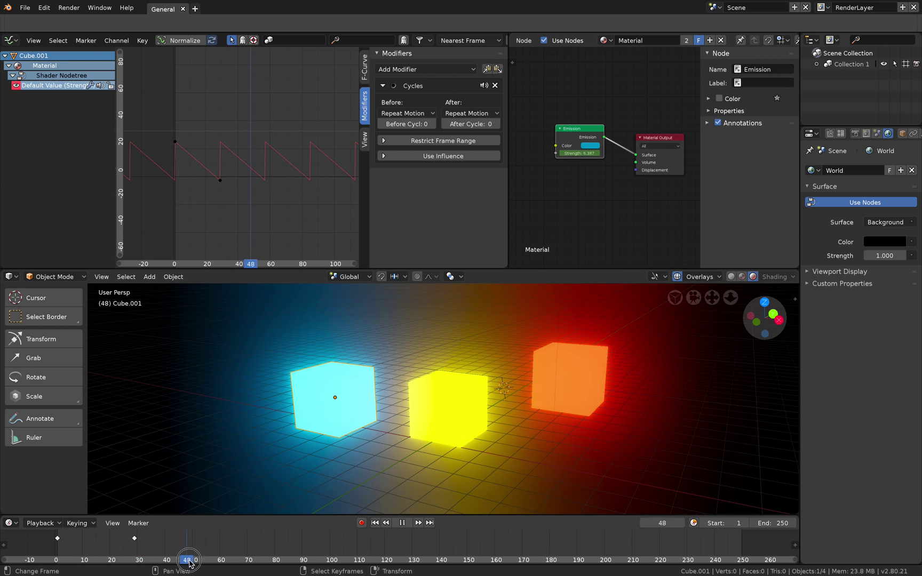
key("space")
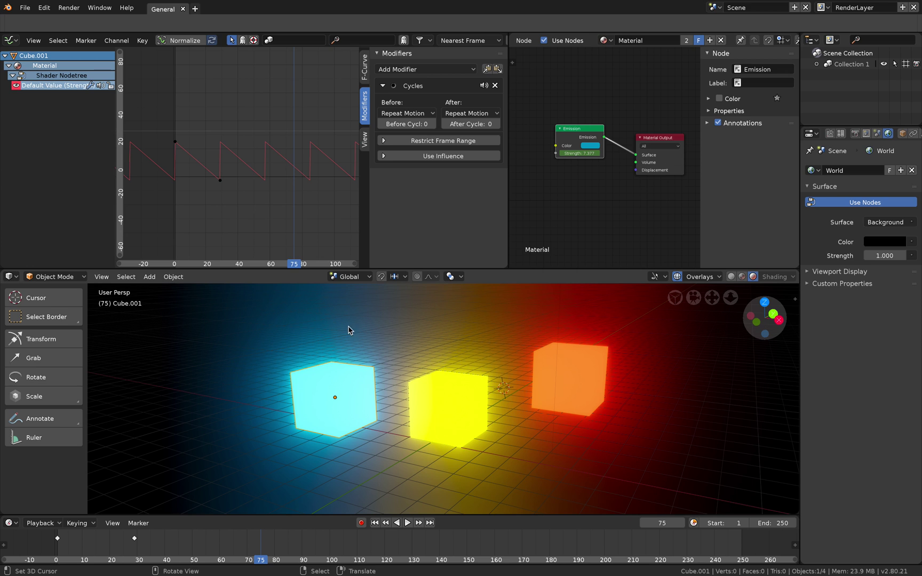
left_click_drag(239, 218, 257, 199)
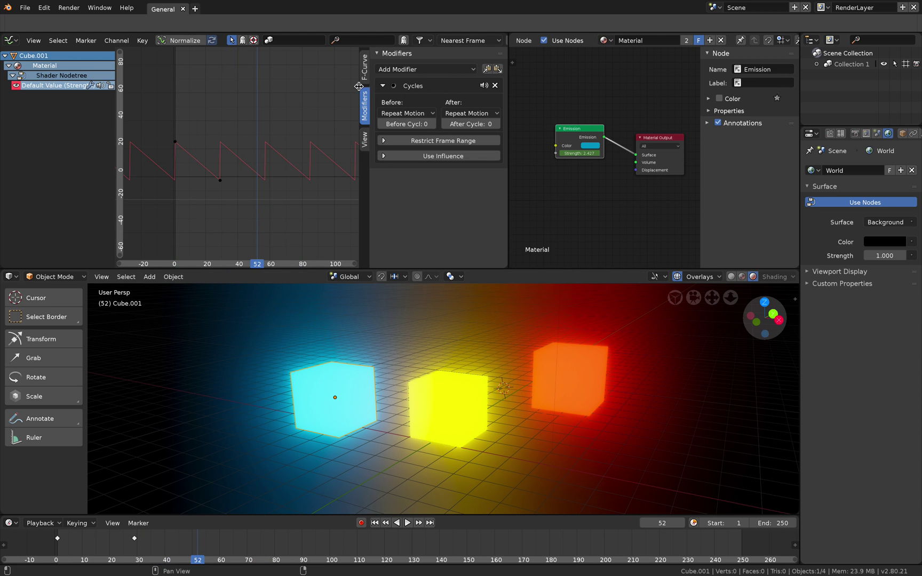
Replace the Cycles modifier on the blue cube's strength curve with a Built-In Function modifier using Sine.
left_click_drag(358, 86, 378, 86)
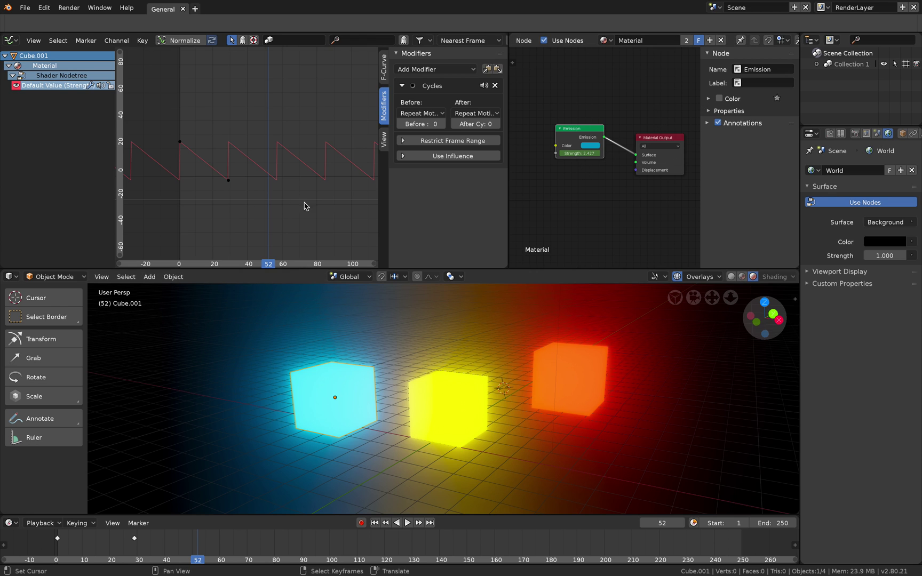
middle_click_drag(296, 188, 247, 192)
scroll(245, 191, "up", 2)
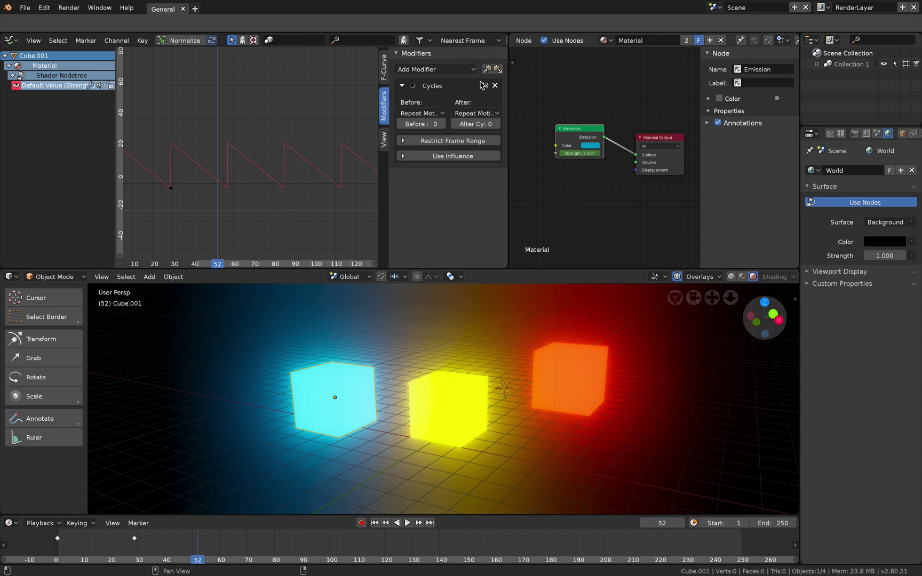
left_click(495, 85)
left_click(463, 71)
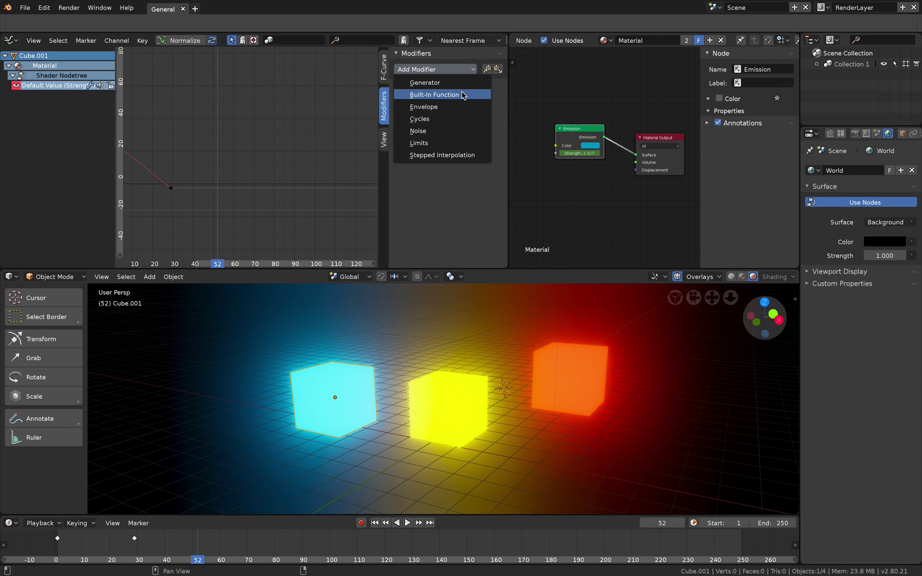
left_click(463, 94)
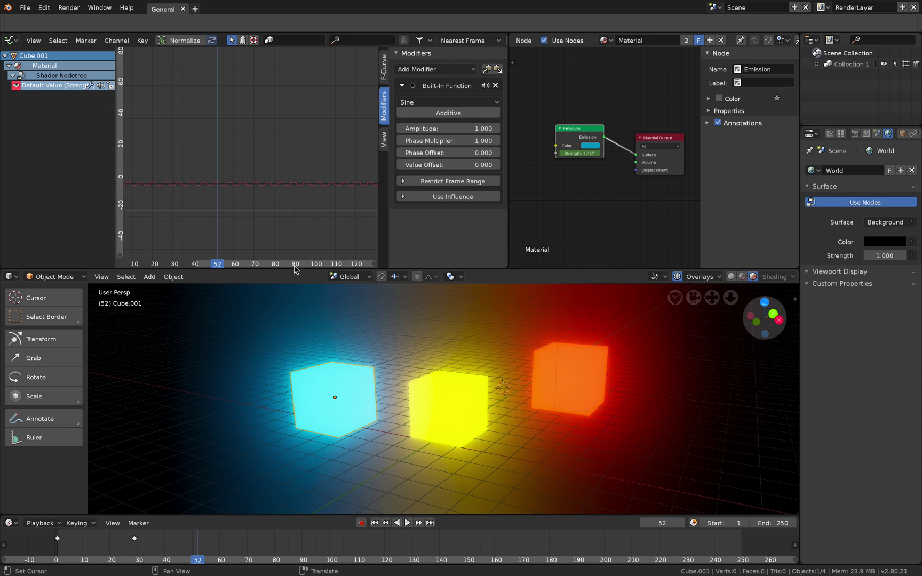
Play back the animation and examine the sine strength curve of the blue cube up close.
key("space")
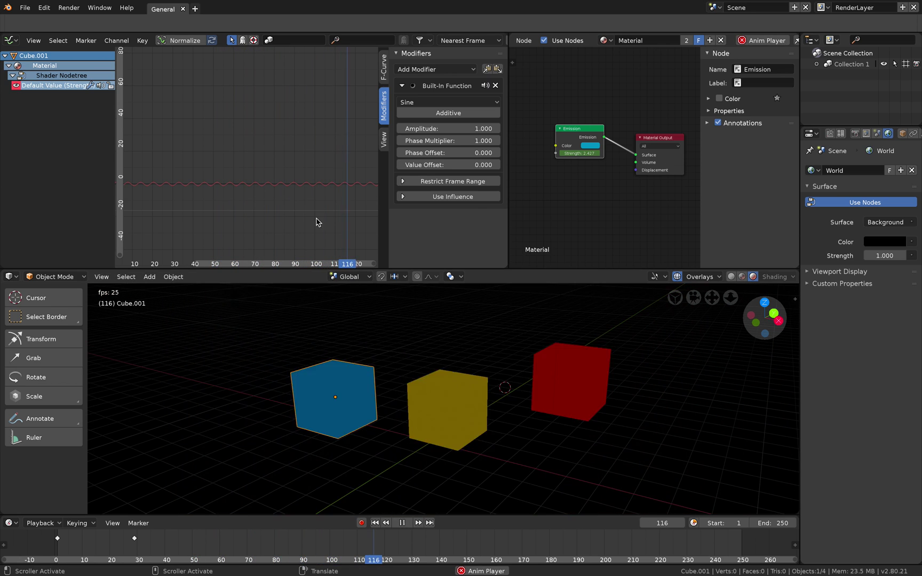
middle_click_drag(332, 202, 326, 190, "ctrl")
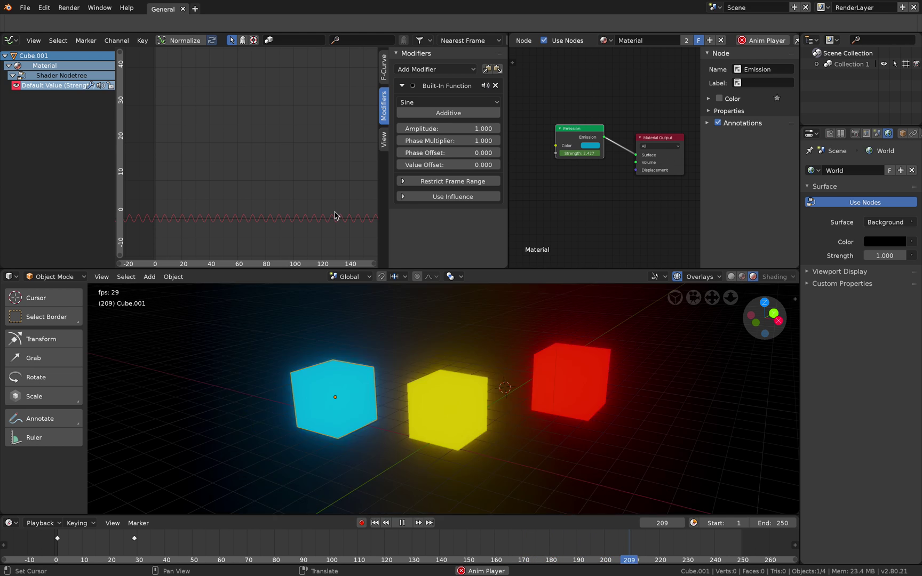
key("Escape")
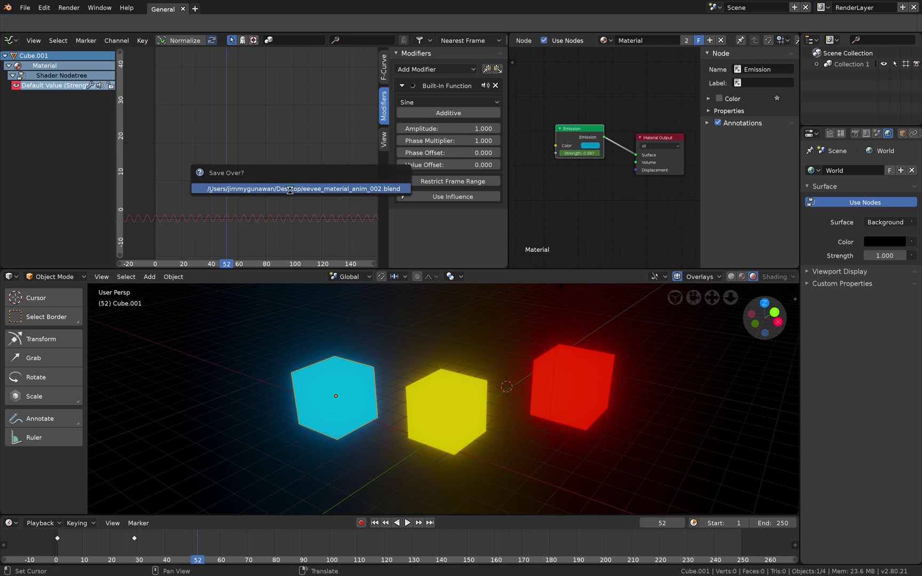
Compare the sine strength curves of the yellow and blue cubes, then scrub the blue cube's glow to frame 96.
middle_click_drag(291, 198, 290, 171, "ctrl")
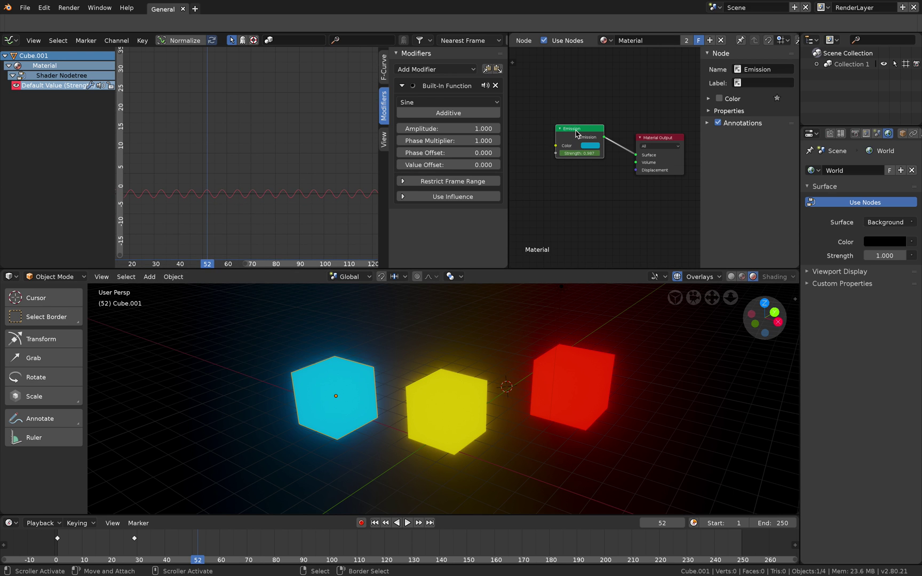
left_click(533, 393)
left_click(448, 394)
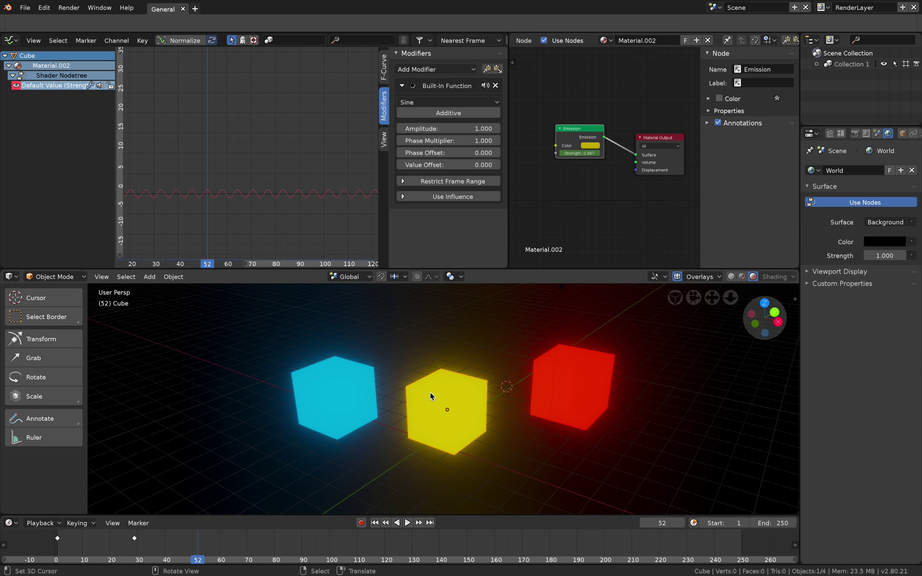
left_click(341, 364)
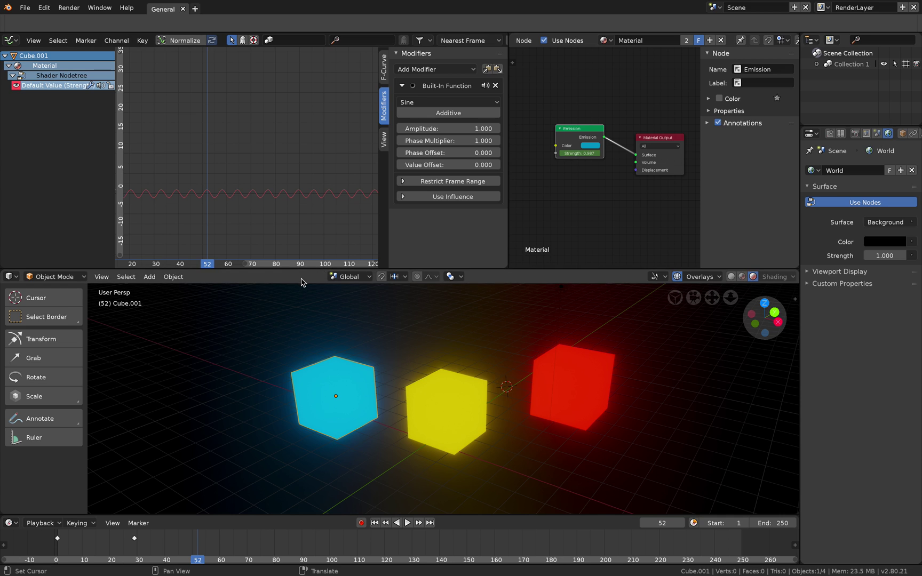
scroll(315, 43, "down", 5)
scroll(318, 45, "up", 5)
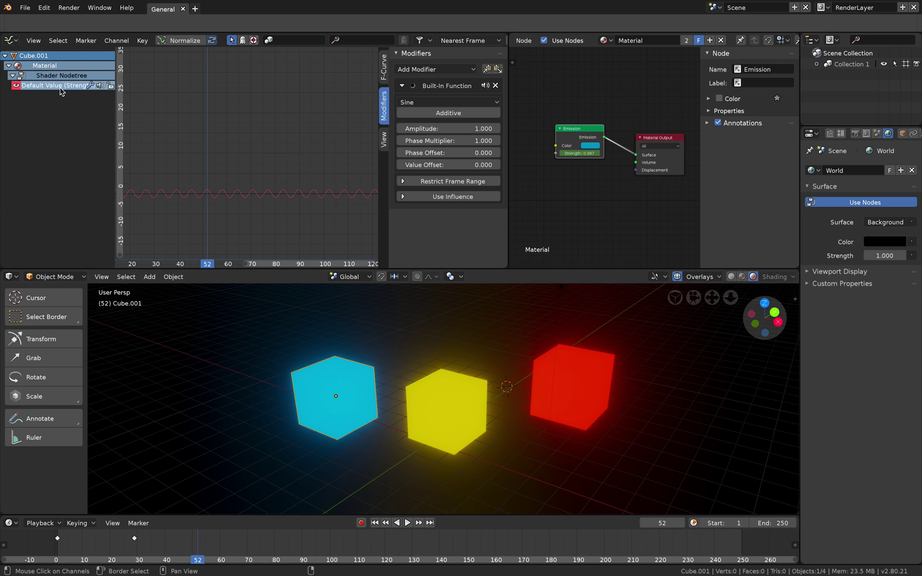
left_click_drag(302, 546, 319, 541)
scroll(375, 387, "up", 1)
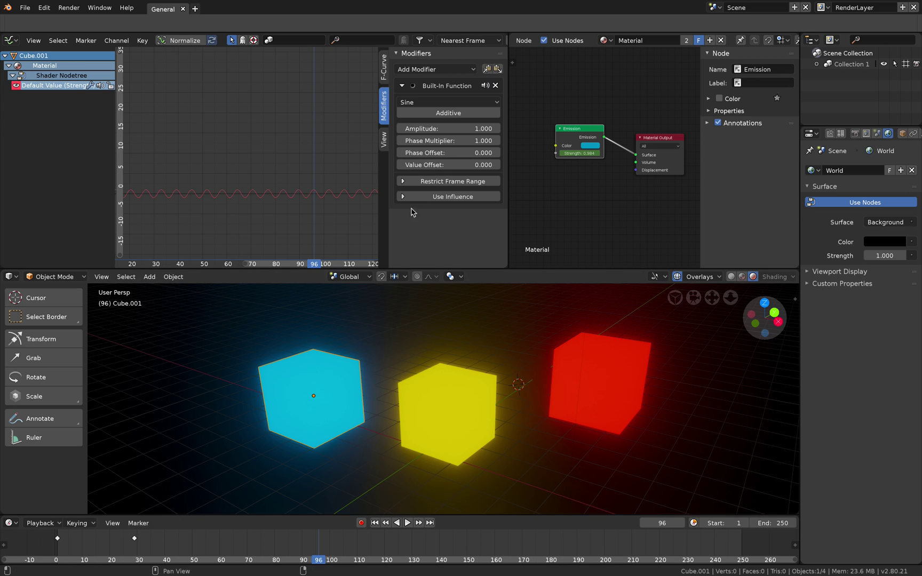
Try to set the blue cube's sine modifier to Amplitude 3 and raise its Value Offset.
left_click_drag(434, 129, 468, 128)
middle_click_drag(189, 186, 241, 190)
scroll(241, 189, "up", 3)
scroll(128, 203, "up", 1)
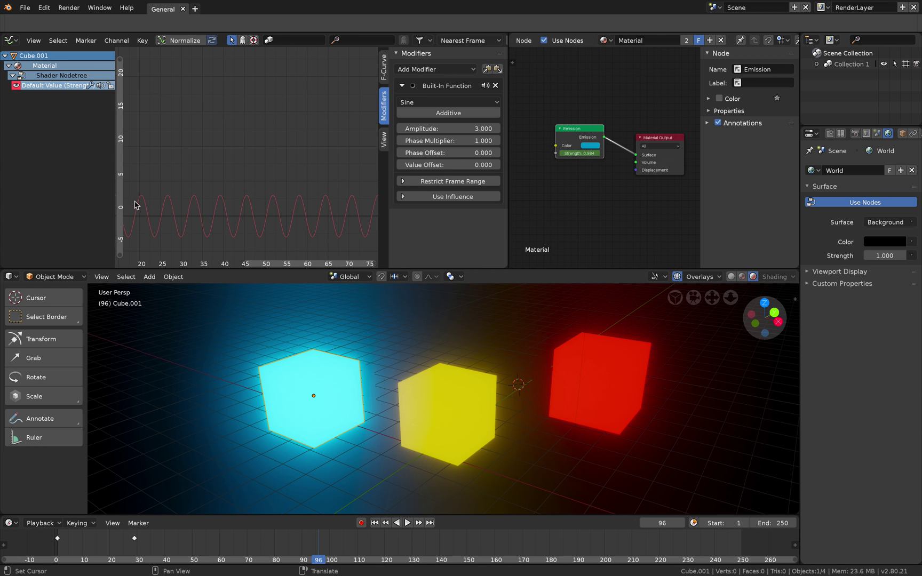
scroll(151, 203, "down", 1)
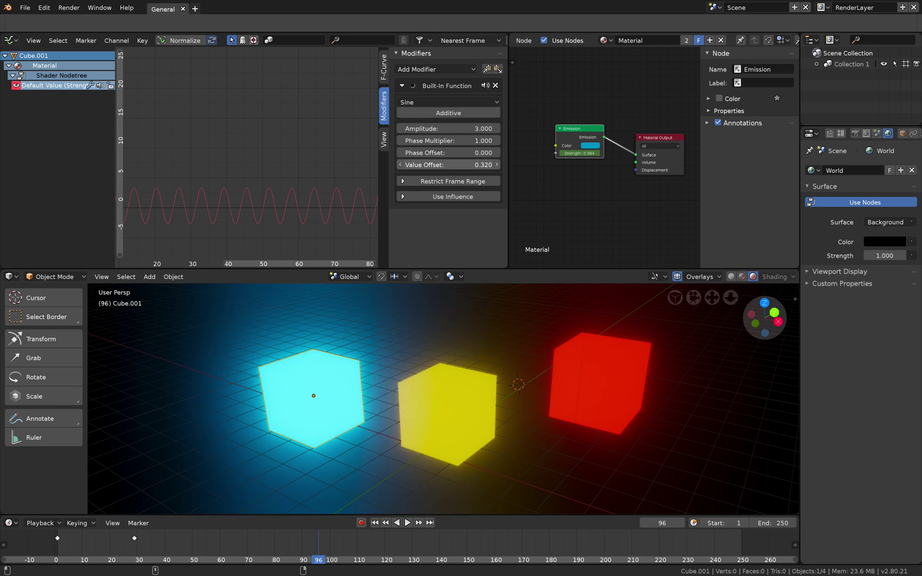
left_click_drag(448, 164, 470, 164)
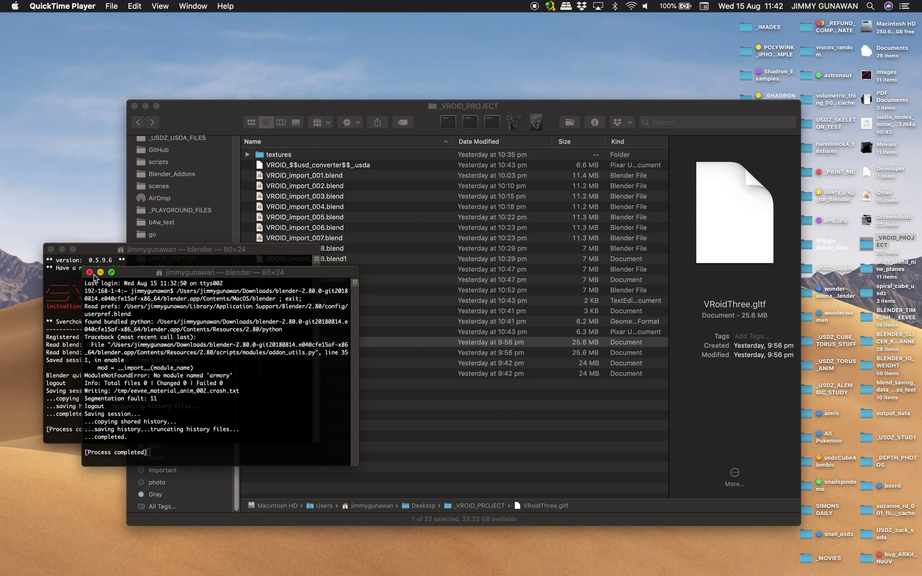
Close the leftover Terminal windows, relaunch Blender and open the recent file eevee_material_anim_002.blend.
left_click(90, 272)
left_click(51, 249)
left_click(471, 113)
left_click(496, 123)
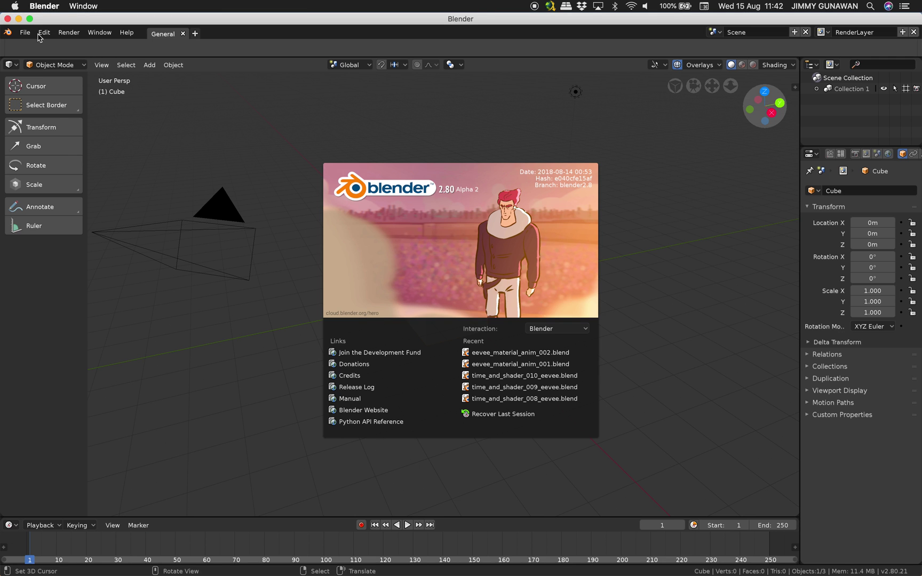
left_click(25, 32)
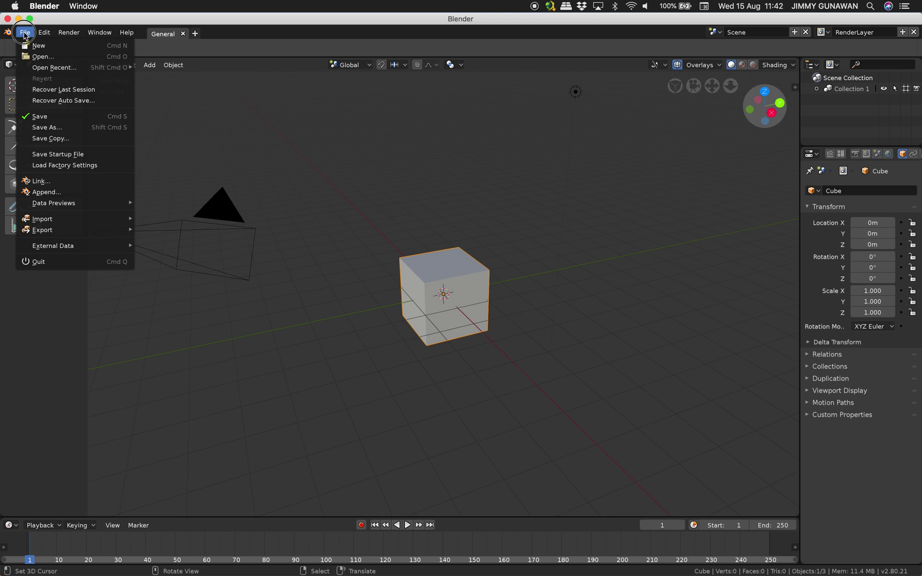
mouse_move(51, 66)
left_click(200, 69)
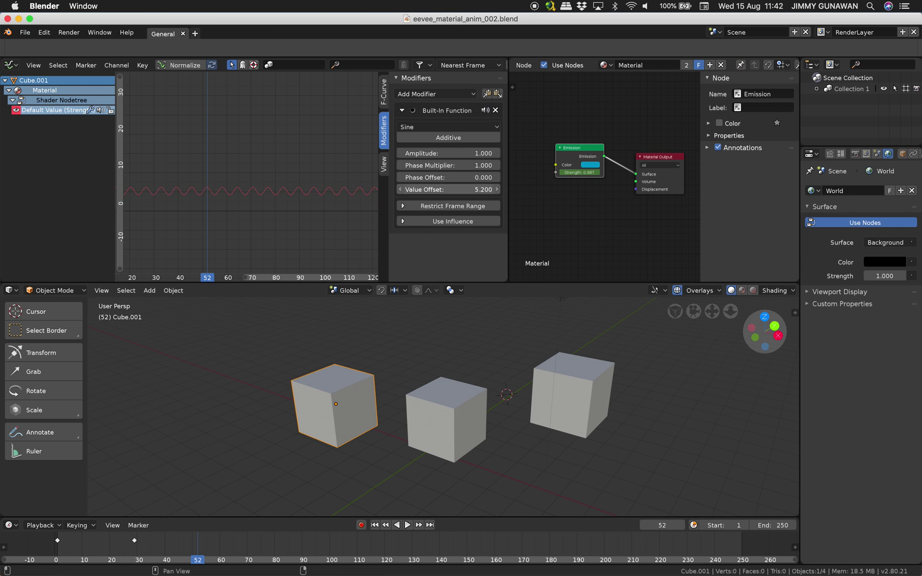
Try to set the blue cube's sine modifier to Value Offset 5.2 and increase its Amplitude.
left_click_drag(472, 153, 488, 152)
left_click(658, 479)
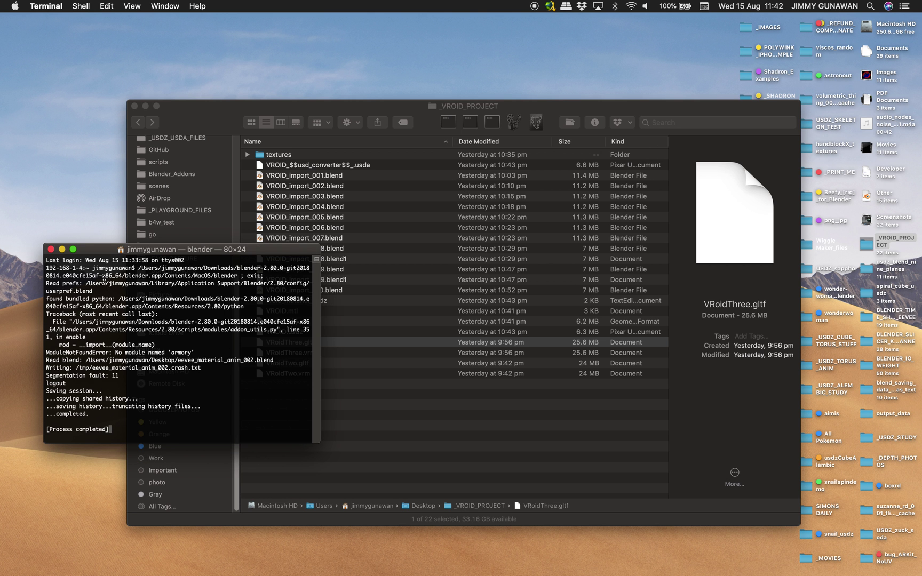
Close the ended Terminal session, start Blender once more and reopen the recent file eevee_material_anim_002.blend.
left_click(50, 250)
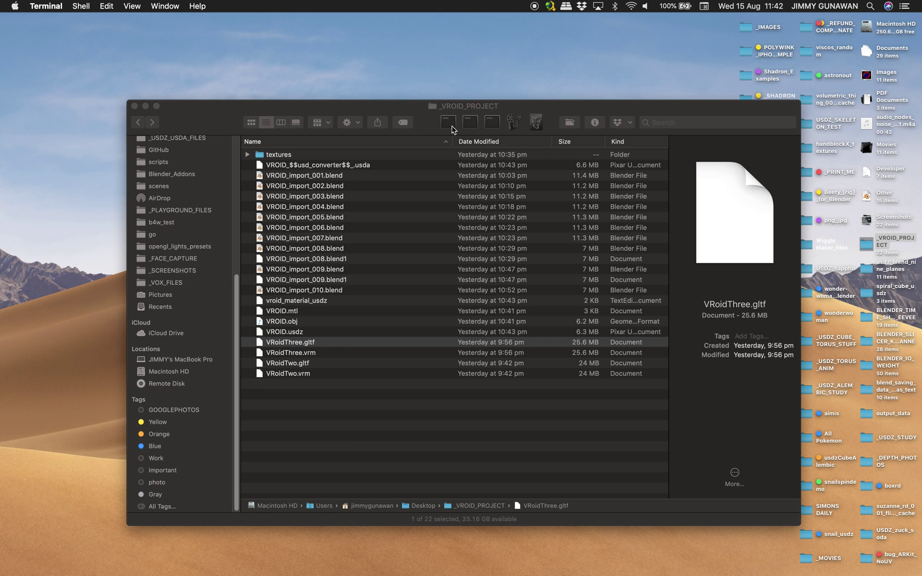
left_click(486, 126)
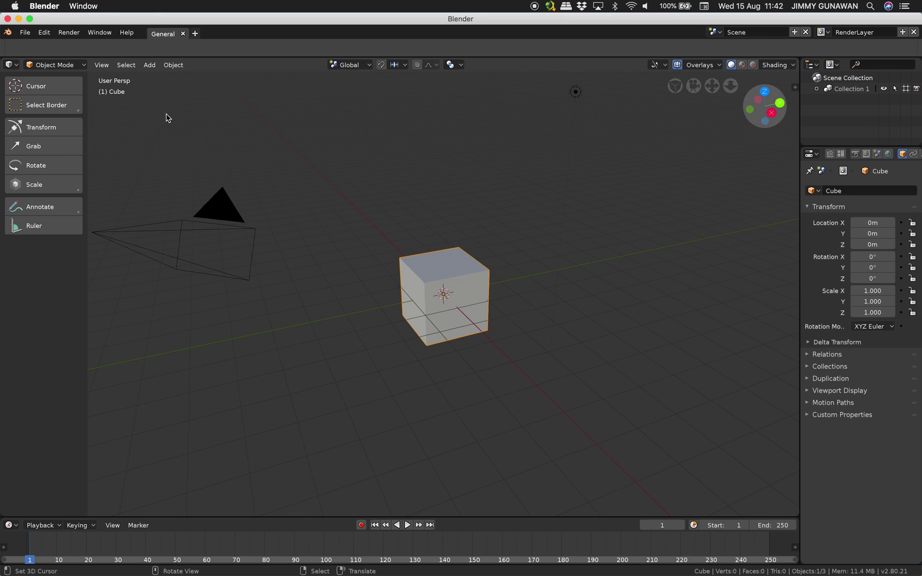
left_click(24, 32)
mouse_move(70, 68)
left_click(186, 67)
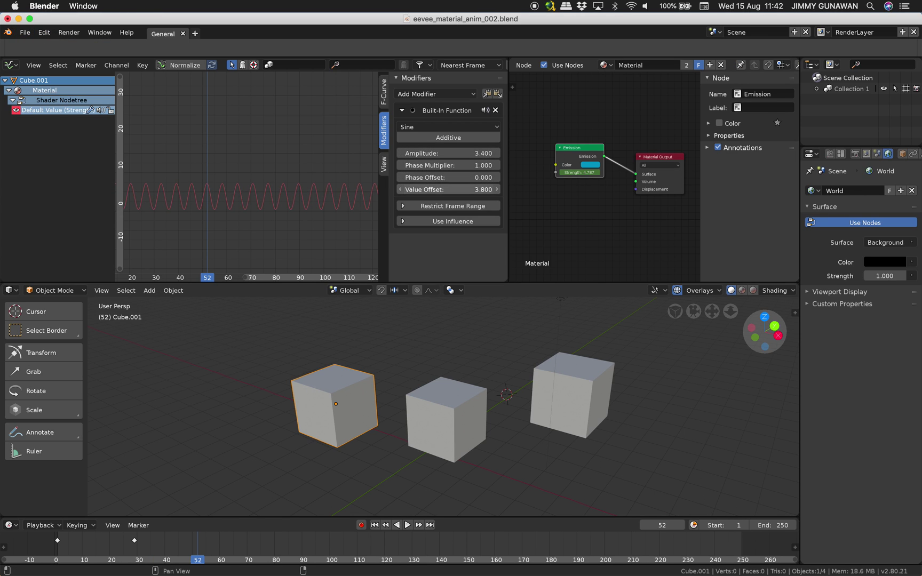
Set the blue cube's sine modifier to Amplitude 3.4, Value Offset 6 and Phase Multiplier 0.12 in solid viewport shading.
left_click_drag(449, 189, 463, 189)
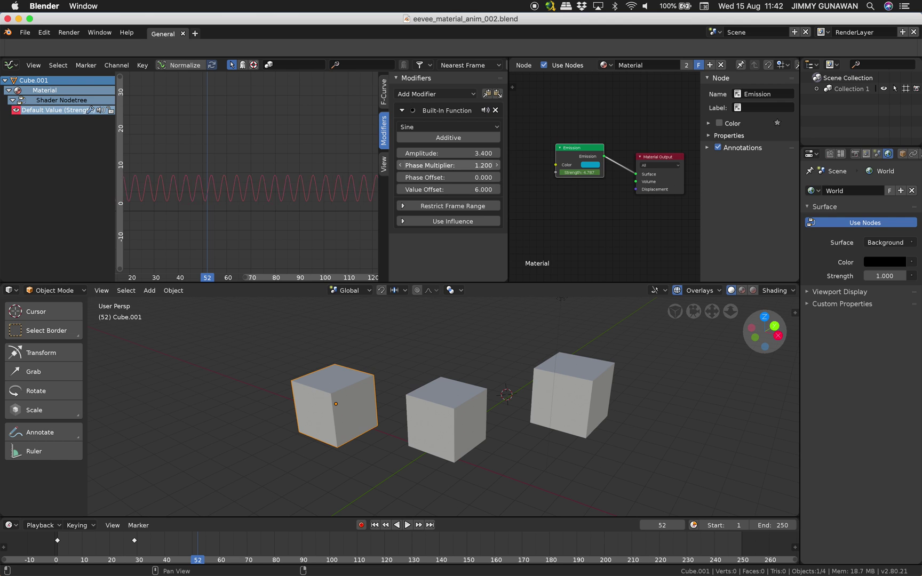
left_click_drag(448, 165, 414, 166)
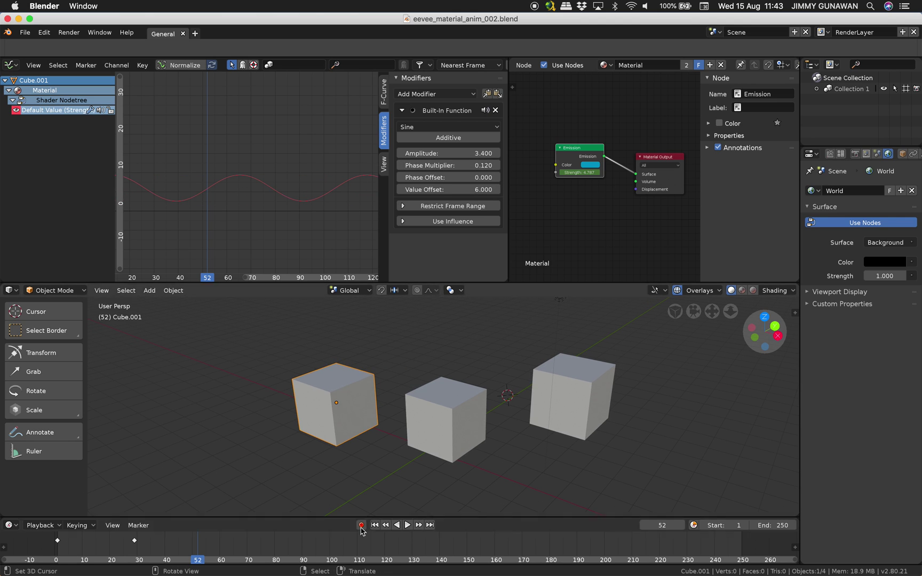
Switch the 3D viewport to rendered shading and, during playback, set the sine modifier's Value Offset to 3.1.
left_click(753, 290)
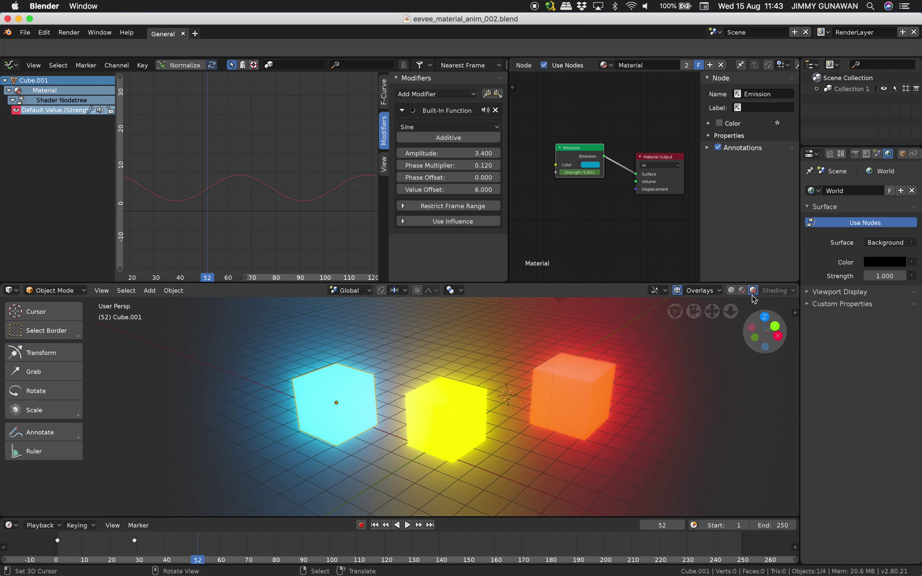
scroll(511, 405, "down", 2)
key("space")
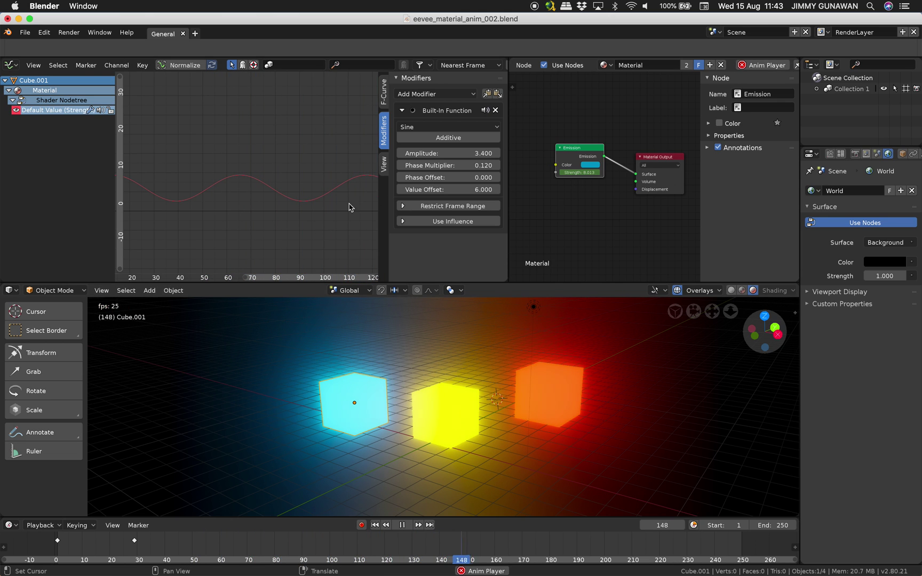
middle_click_drag(305, 181, 303, 181, "ctrl")
left_click(127, 543)
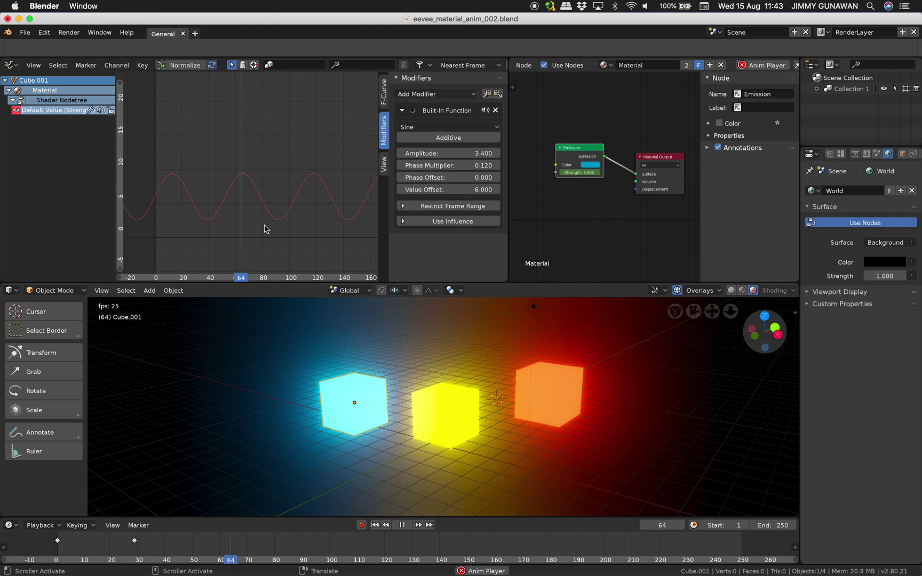
left_click_drag(474, 188, 413, 190)
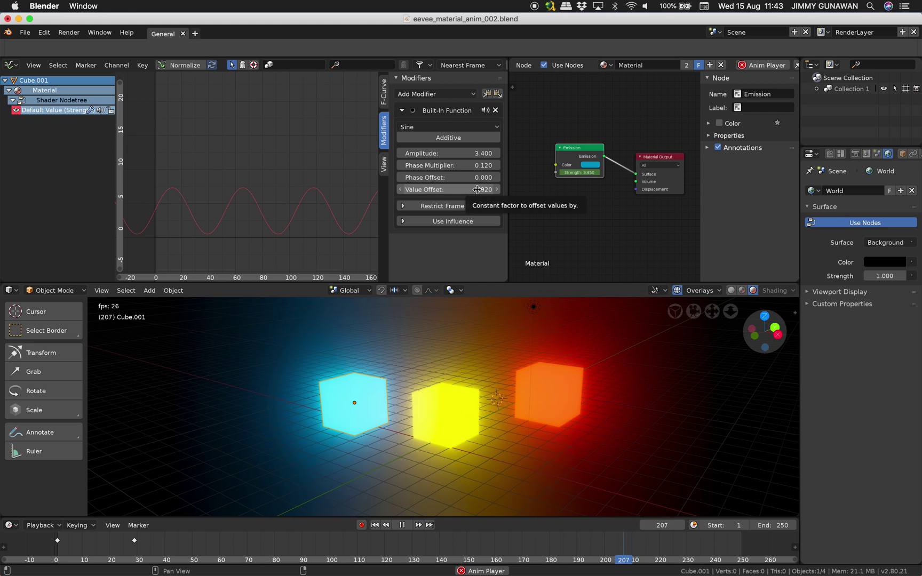
left_click_drag(477, 189, 464, 190)
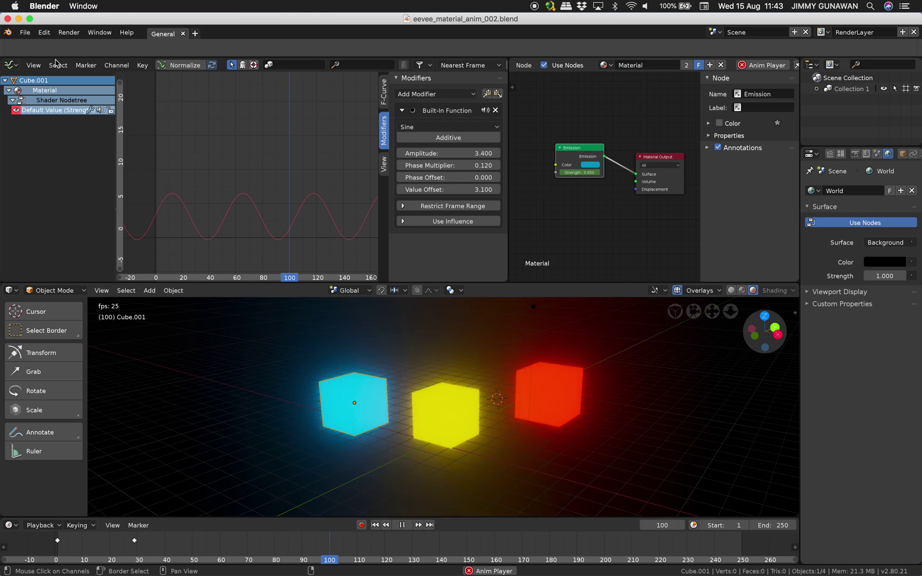
Save the scene as a new file named eevee_material_anim_003.blend and stop the playback.
left_click(25, 32)
left_click(25, 33)
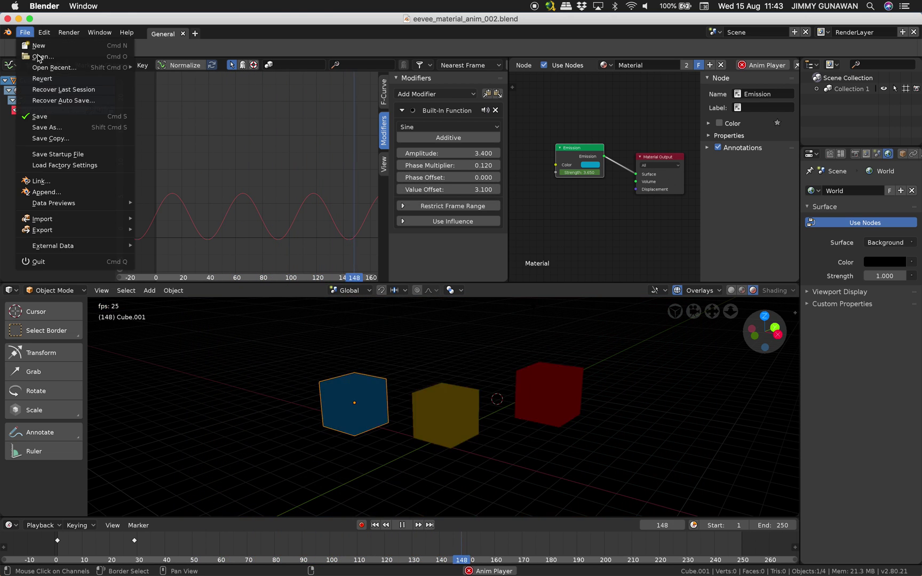
left_click(122, 128)
left_click(881, 80)
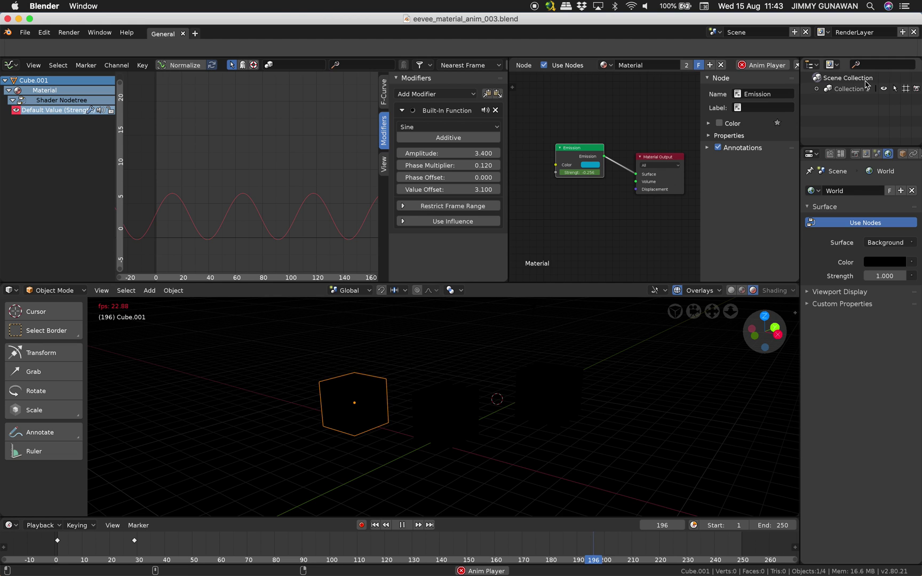
key("space")
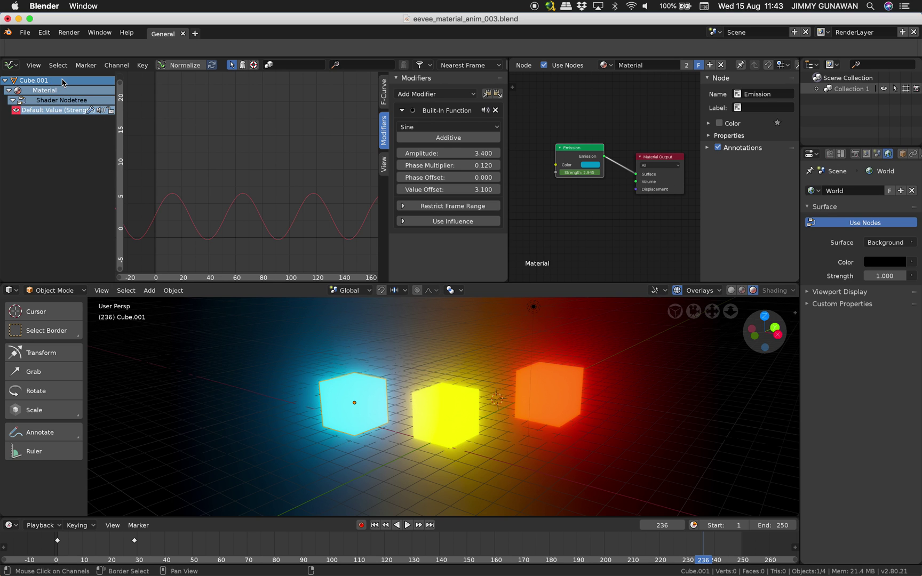
Compare the strength curves and materials of the three cubes, finishing on the middle yellow cube.
left_click(425, 419)
left_click(541, 389)
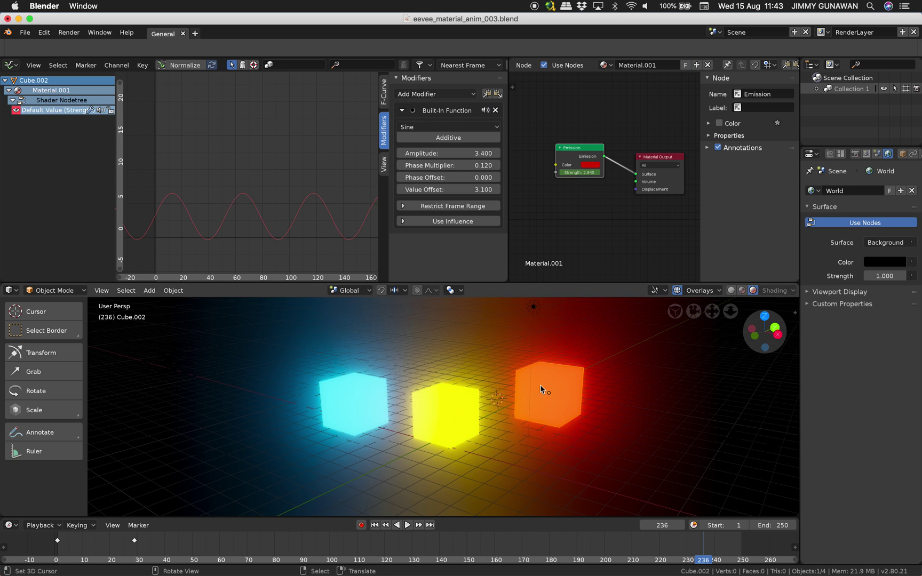
left_click(448, 414)
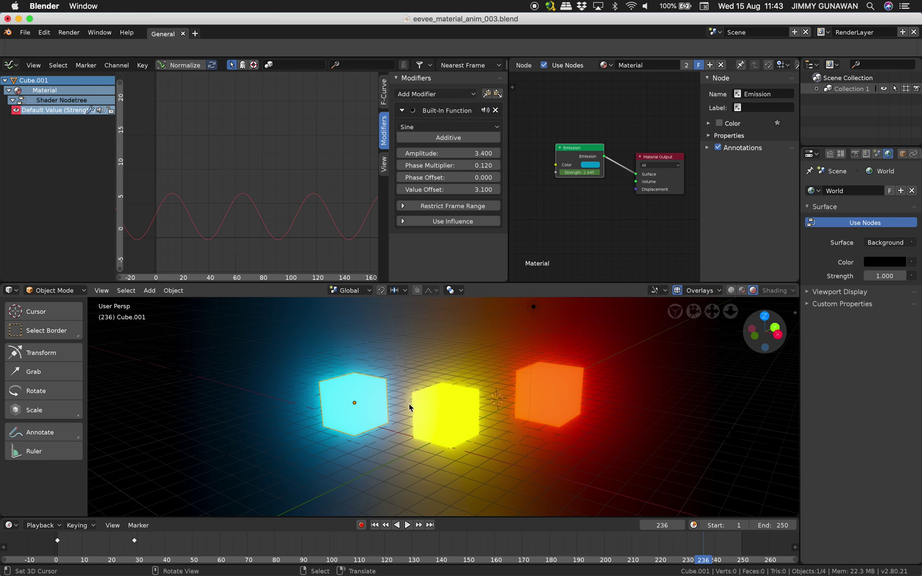
Show the active F-curve properties of the middle cube's strength and widen the Graph Editor to examine the data path.
left_click(382, 90)
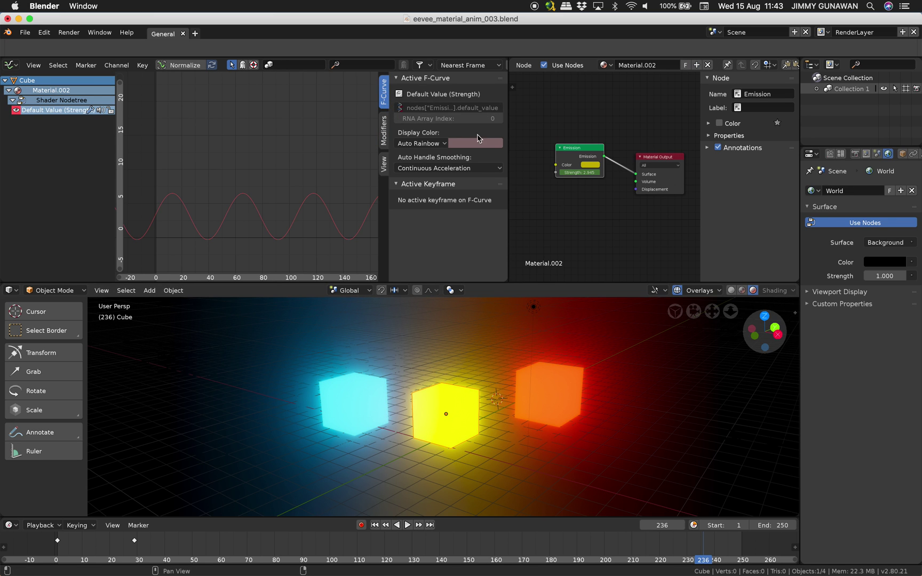
left_click_drag(510, 137, 570, 138)
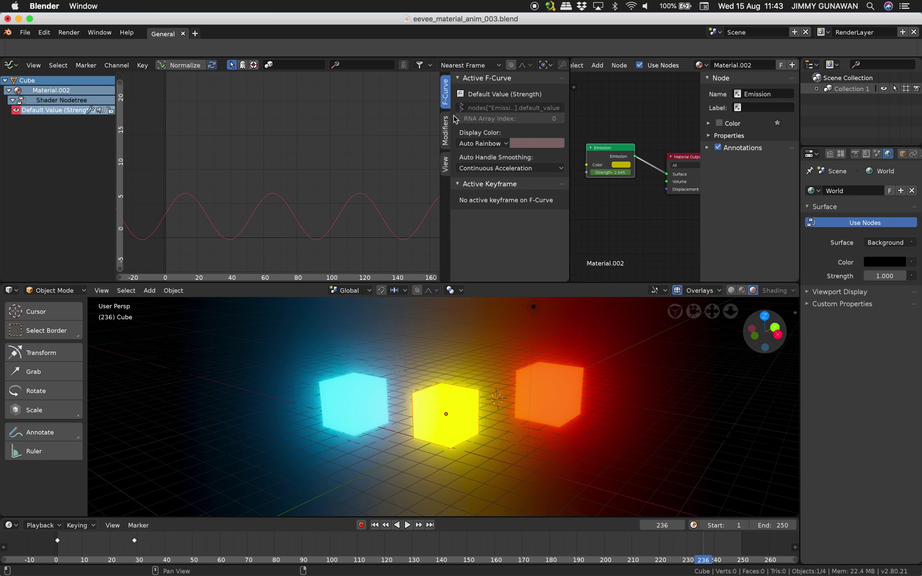
left_click_drag(439, 110, 426, 110)
scroll(331, 70, "down", 2)
scroll(344, 70, "up", 2)
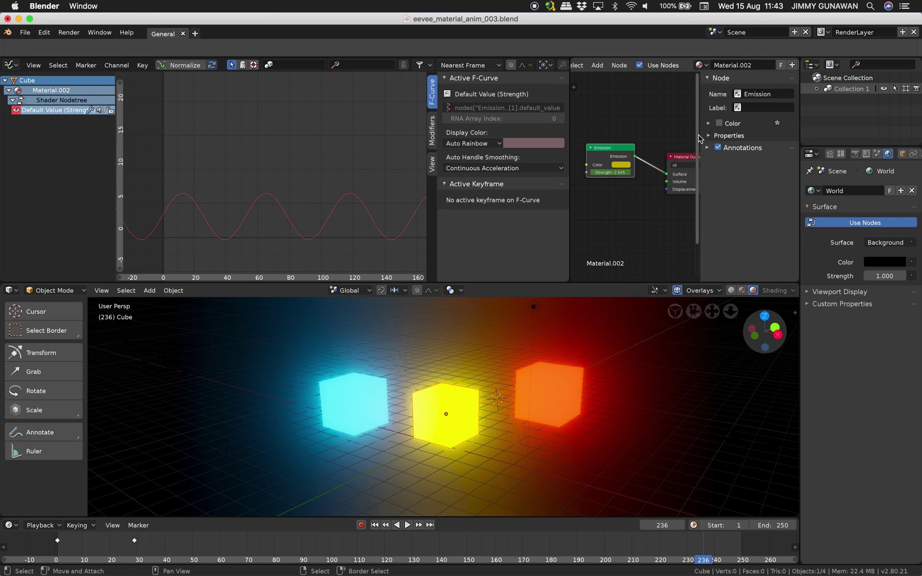
Narrow the node sidebar to expose the whole Emission node setup and scrub the animation to frame 85.
left_click_drag(699, 134, 617, 129)
scroll(659, 137, "up", 1)
scroll(621, 142, "up", 1)
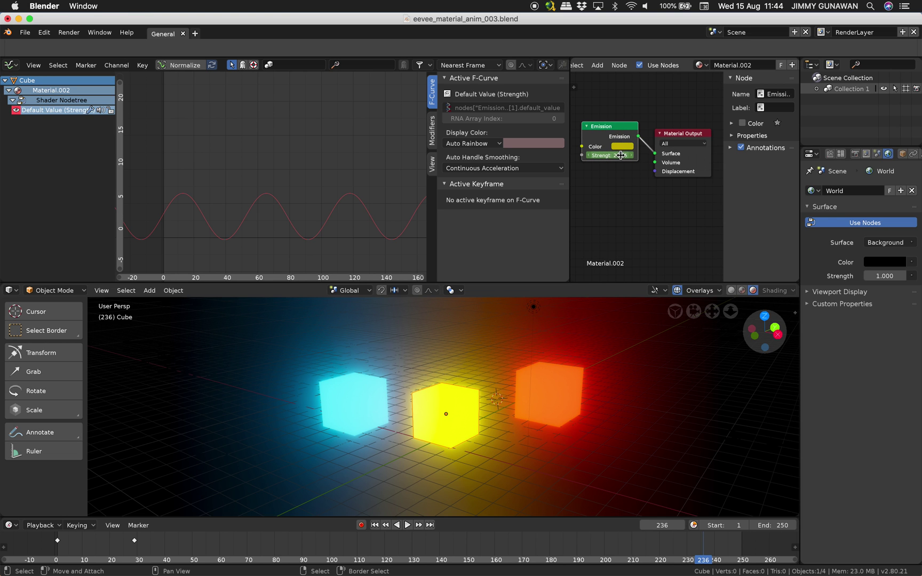
left_click_drag(401, 544, 289, 558)
key("space")
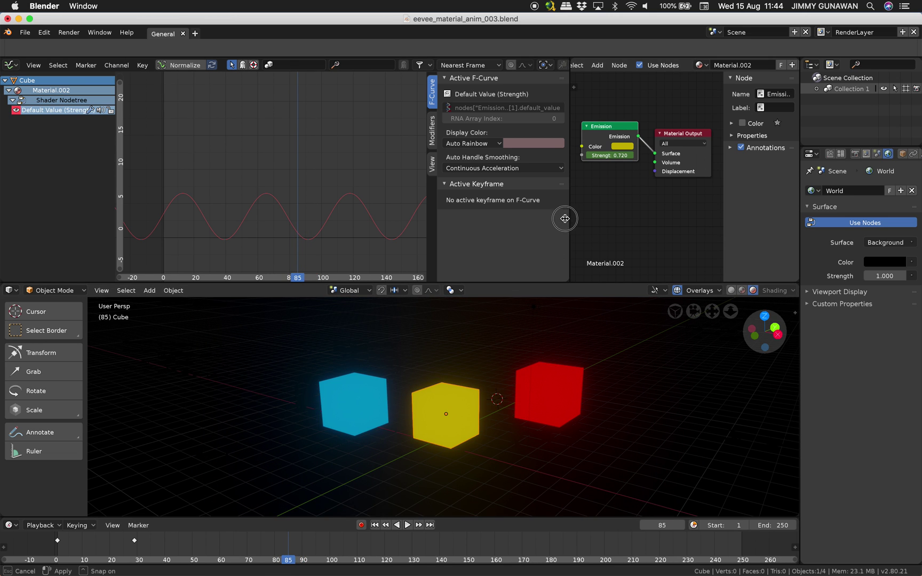
Enlarge the node editor and change the middle cube's Emission colour to yellow-green with R 0.312, G 0.8 and B 0.006.
left_click_drag(568, 219, 492, 218)
scroll(580, 183, "up", 2)
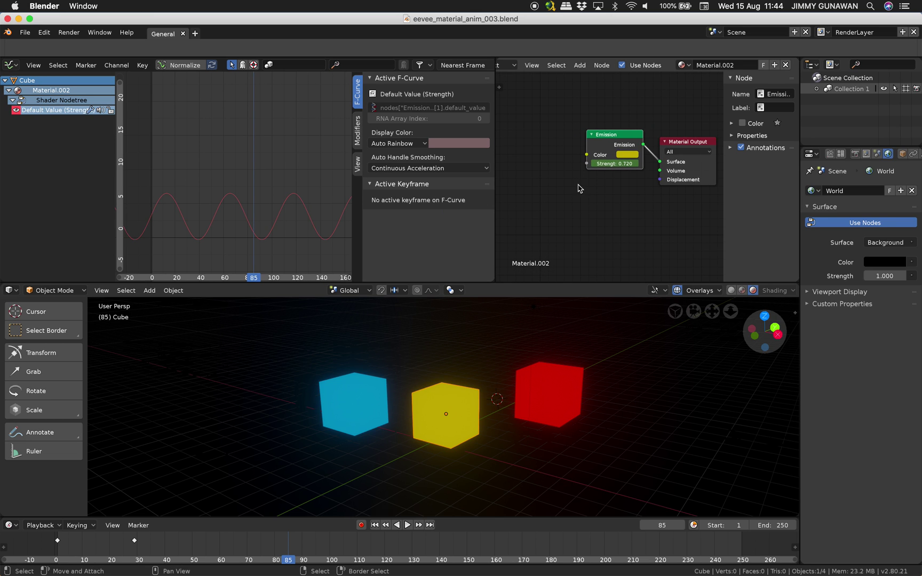
left_click(623, 151)
left_click_drag(657, 195, 622, 200)
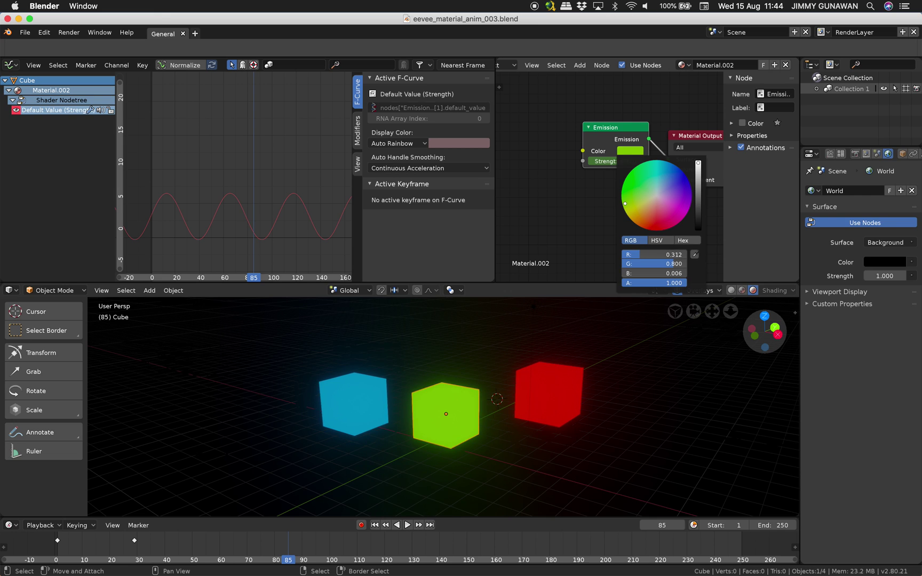
Add a Hue Saturation Value node to the middle cube's material and connect its Color output to the Emission Color input.
middle_click_drag(548, 160, 578, 167)
key("shift+a")
left_click(544, 159)
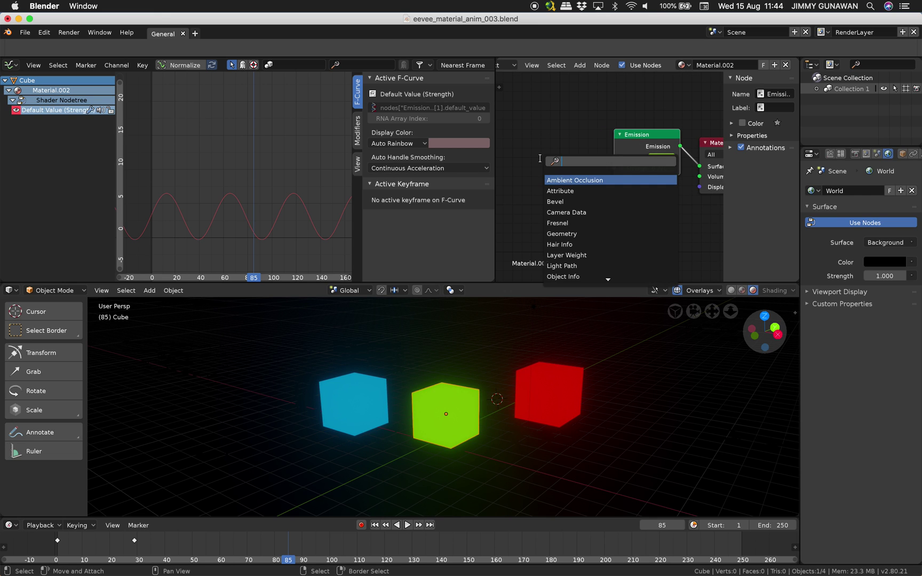
type("hue")
key("Return")
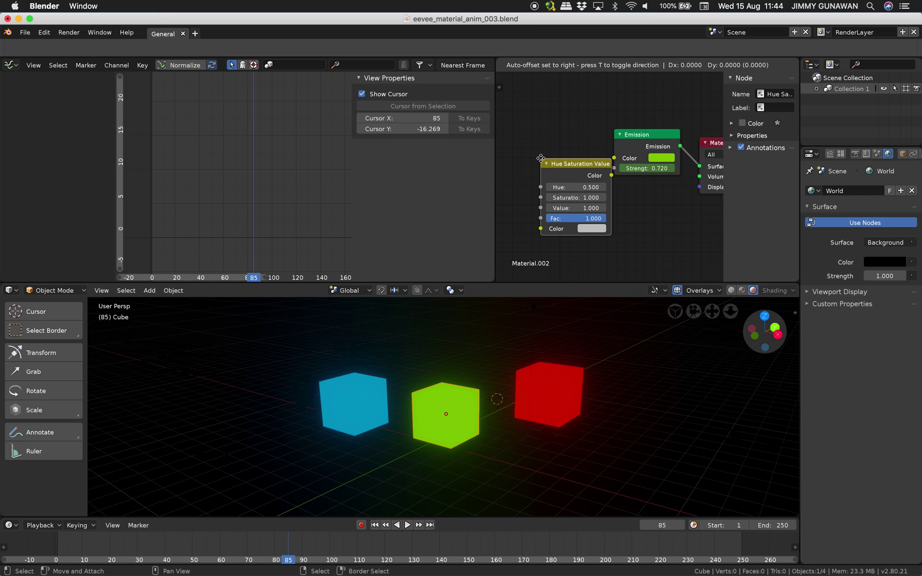
left_click(522, 158)
left_click_drag(590, 164, 615, 158)
Set the Hue Saturation Value node's colour to magenta and its Hue to 0.290.
left_click(573, 217)
mouse_move(602, 119)
left_mouse_down()
mouse_move(566, 131)
mouse_move(592, 151)
mouse_move(630, 131)
left_mouse_up()
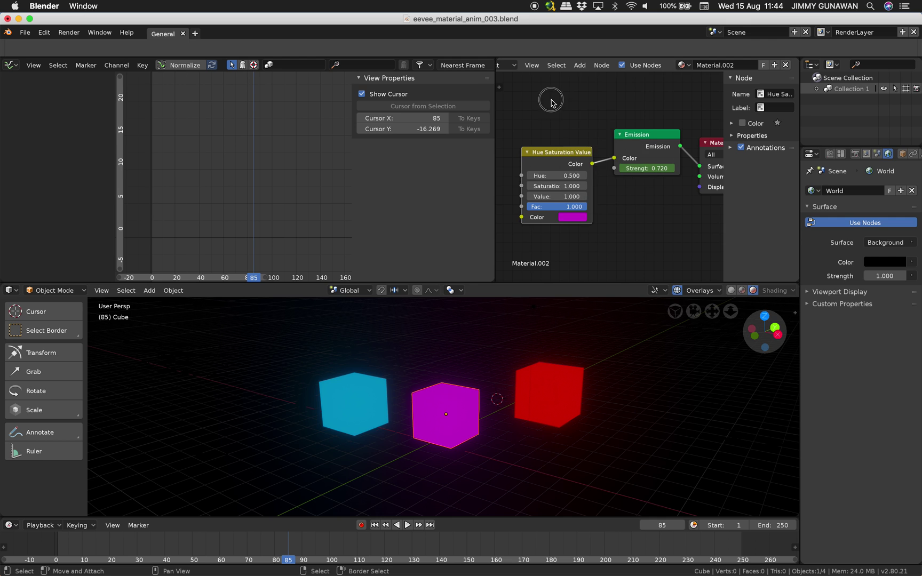
middle_click_drag(551, 103, 591, 123)
mouse_move(603, 185)
left_mouse_down()
mouse_move(635, 186)
mouse_move(582, 186)
mouse_move(599, 186)
mouse_move(589, 186)
left_mouse_up()
Delete the unused Principled BSDF node from the middle cube's material and save the file.
scroll(601, 154, "down", 2)
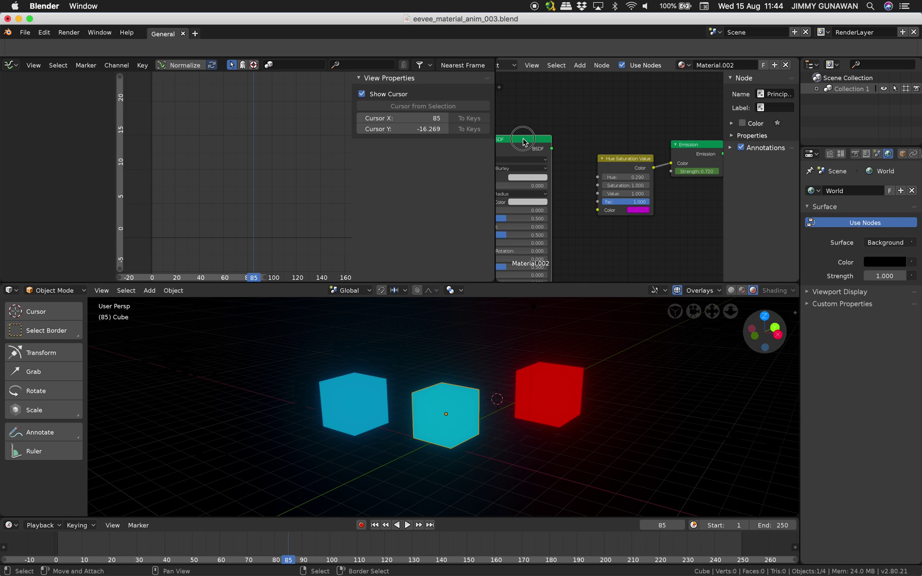
key("x")
key("ctrl+s")
left_click(572, 153)
scroll(569, 152, "up", 2)
middle_click_drag(563, 147, 500, 131)
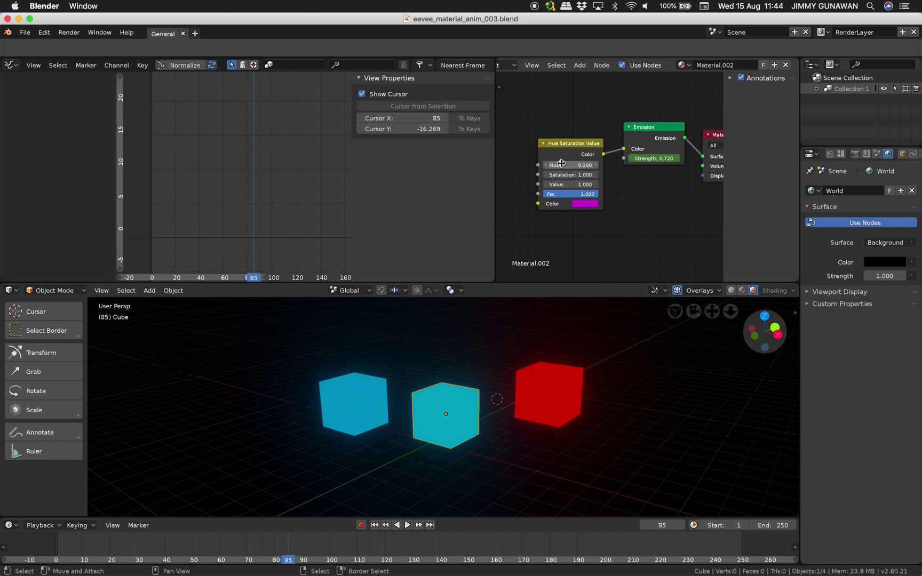
Insert a keyframe on the Hue value at frame 85 and save over eevee_material_anim_003.blend.
right_click(561, 164)
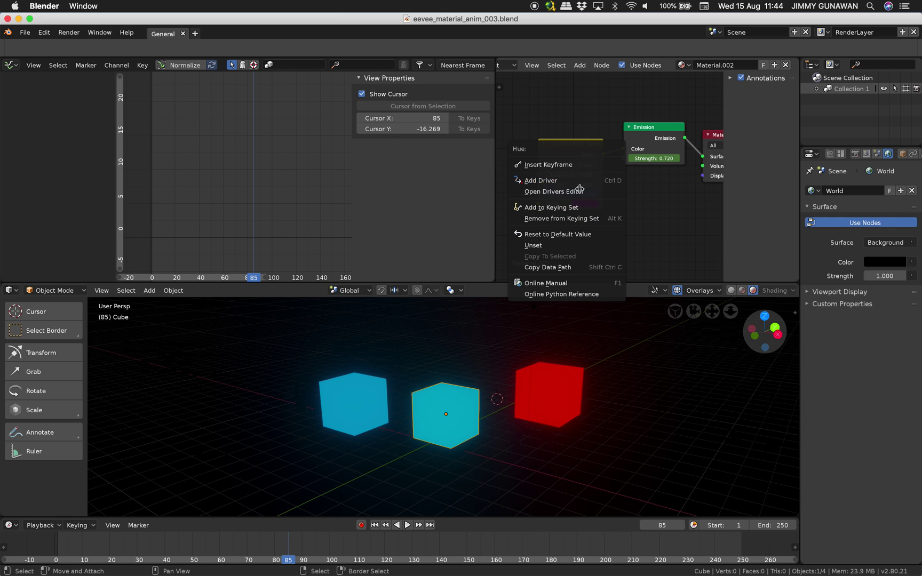
left_click(548, 165)
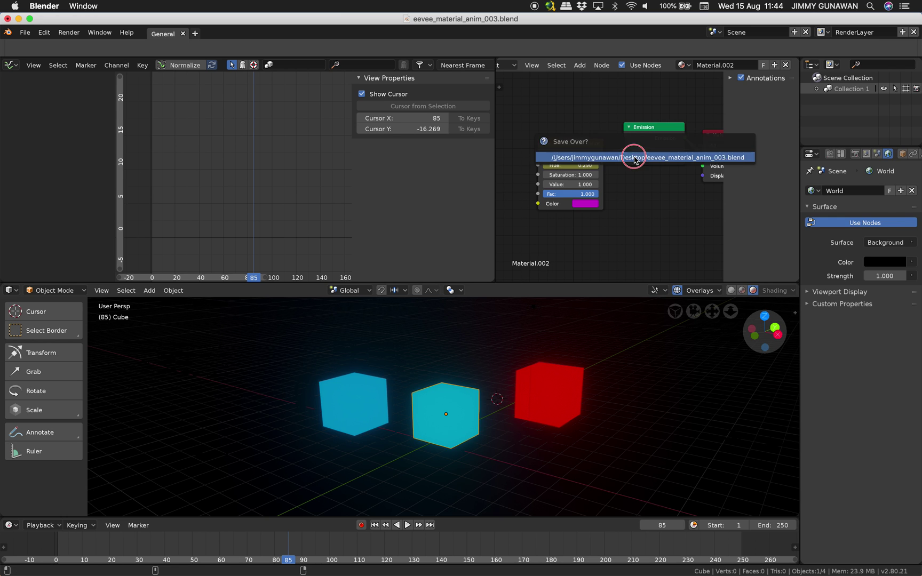
left_click_drag(568, 140, 568, 130)
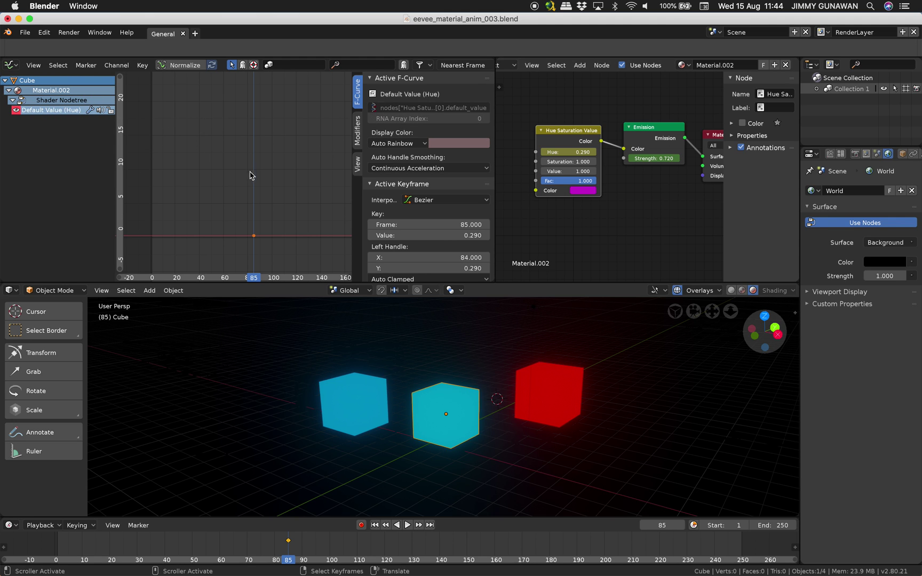
Add a Built-In Function modifier with Sine to the Hue F-curve.
scroll(251, 175, "down", 3)
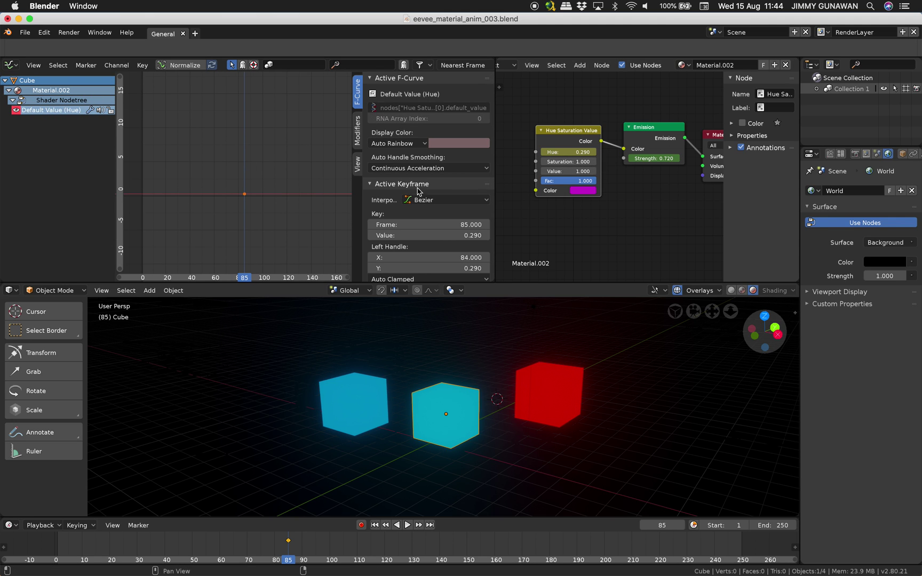
left_click(358, 131)
left_click(403, 95)
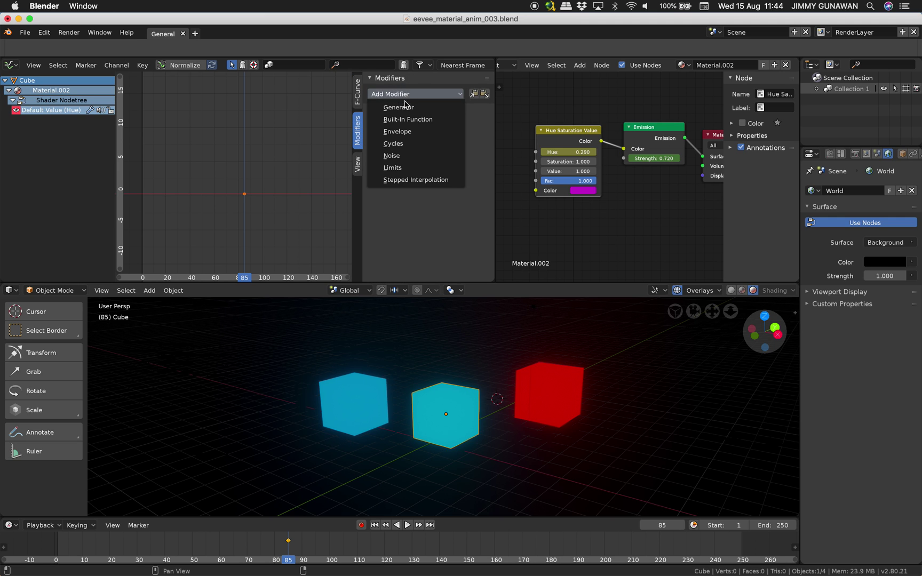
left_click(407, 119)
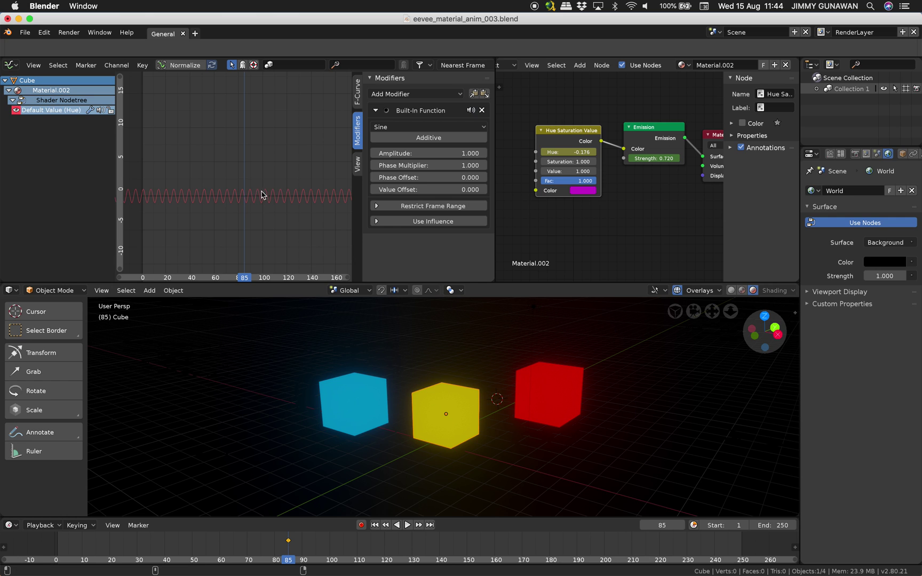
Set the Hue sine modifier's Phase Multiplier to 1.180, Phase Offset to 0.220 and Value Offset to 1.040.
middle_click_drag(263, 184, 245, 189, "ctrl")
middle_click_drag(142, 208, 252, 185, "ctrl")
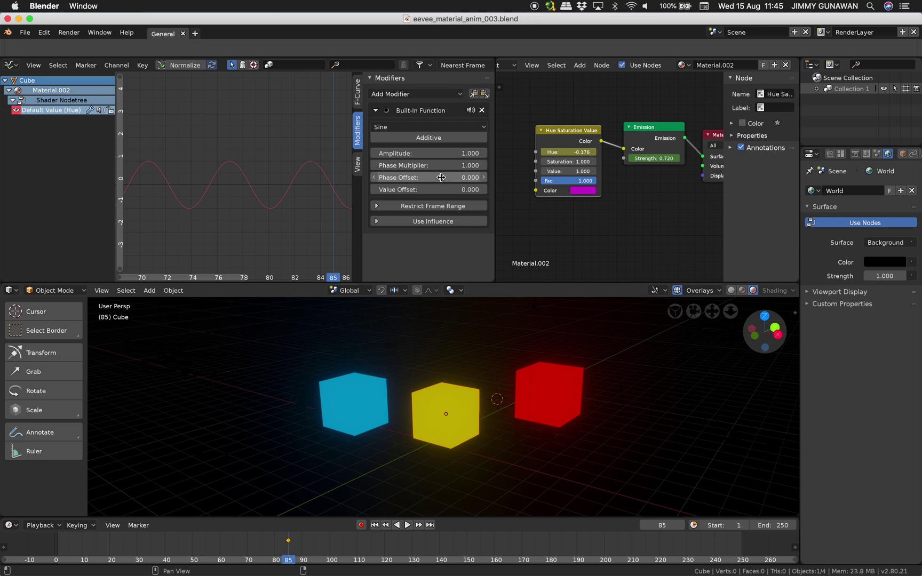
left_click_drag(435, 177, 490, 189)
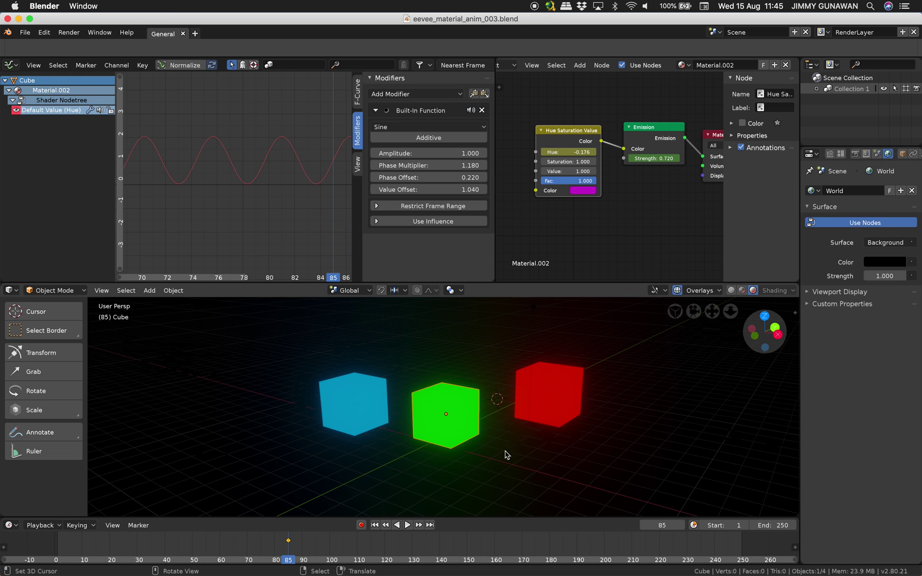
Play back the animation and select all three cubes to review their changing colours and glow.
key("space")
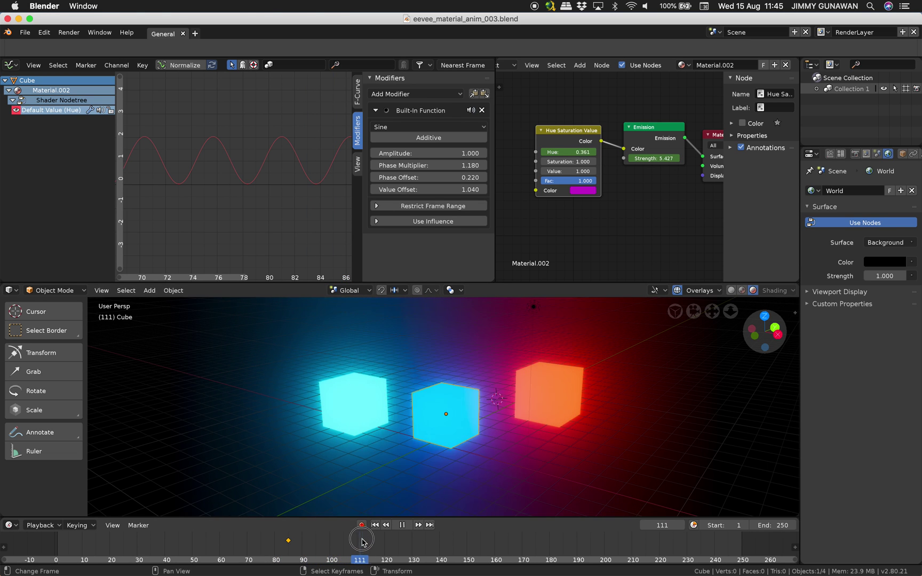
key("space")
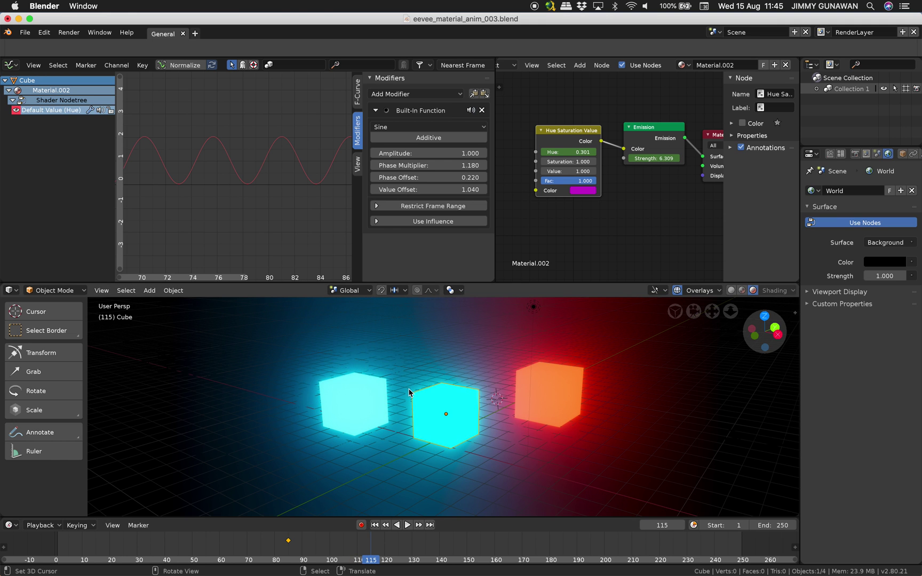
key("space")
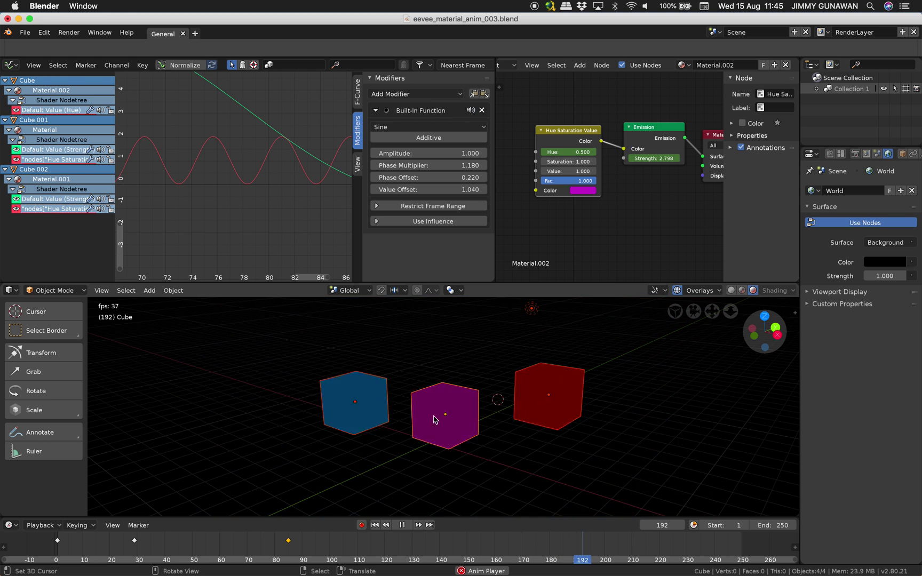
right_click(362, 400)
right_click(449, 400, "shift")
right_click(550, 393, "shift")
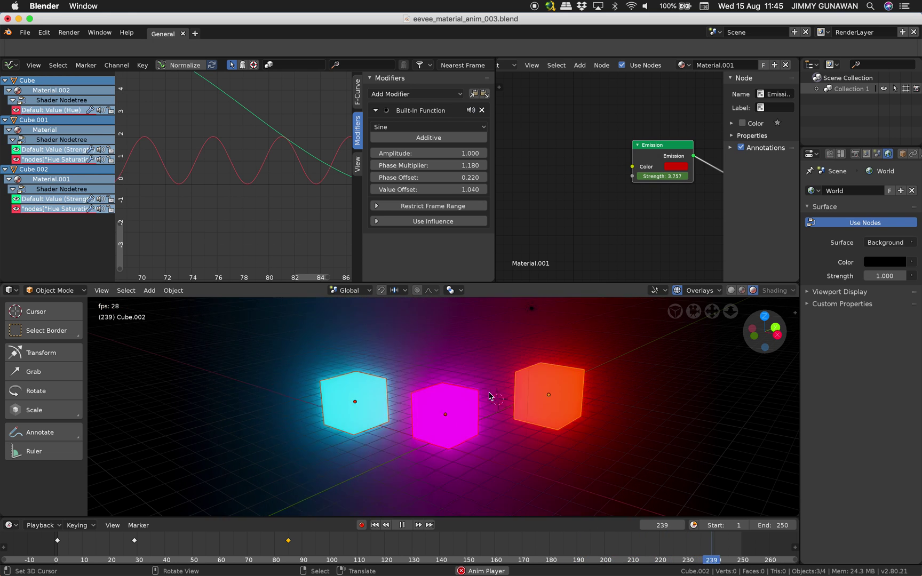
key("space")
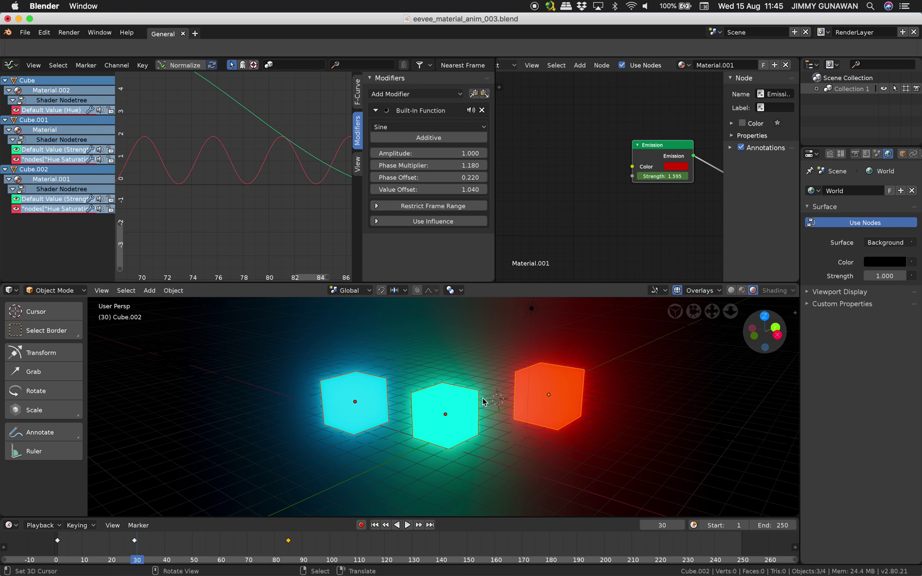
Save the file, try an Amplitude of 0.100 on the Hue sine modifier and undo it.
key("ctrl+s")
left_click(264, 205)
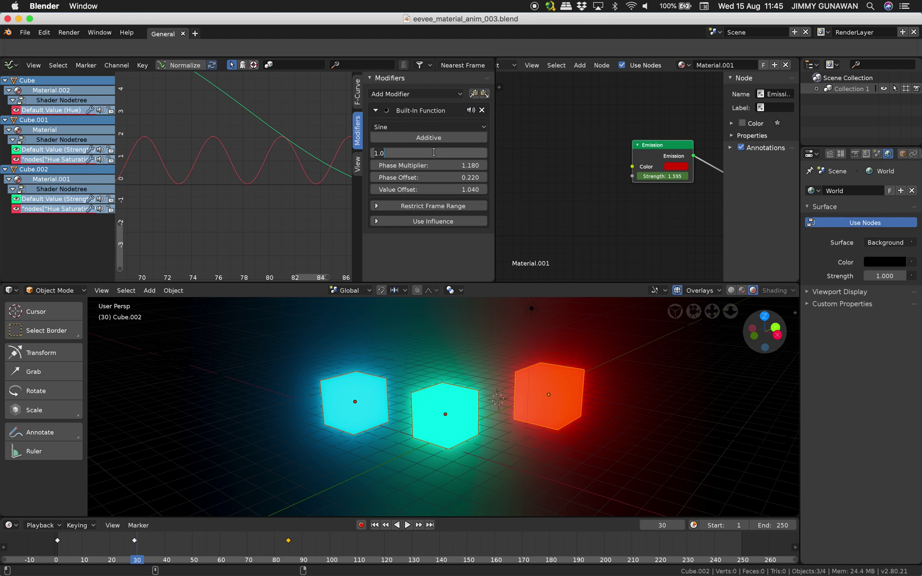
key("Return")
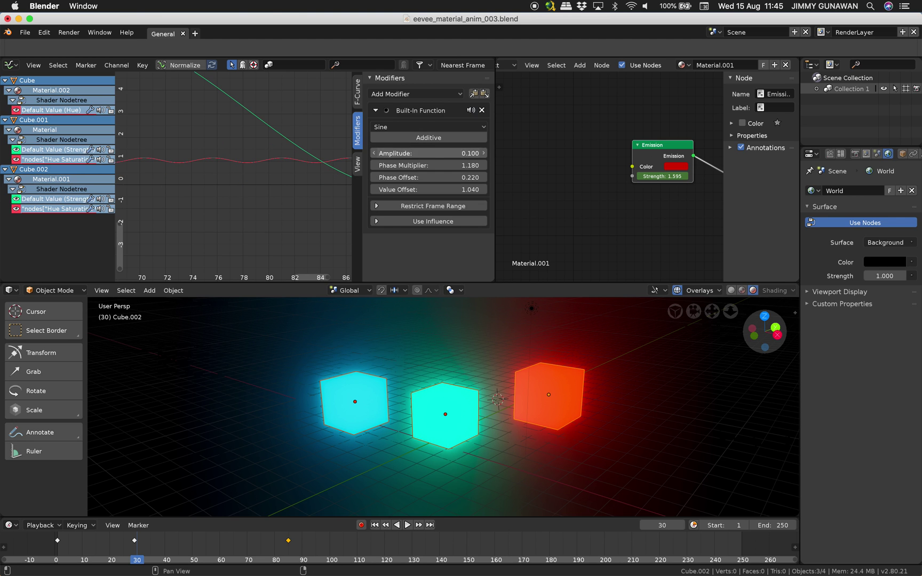
key("ctrl+z")
Slow the Hue sine curve with Phase Multiplier 0.820 and Phase Offset 0.300, saving the file and testing in playback.
left_click_drag(437, 165, 443, 165)
key("ctrl+s")
left_click(438, 165)
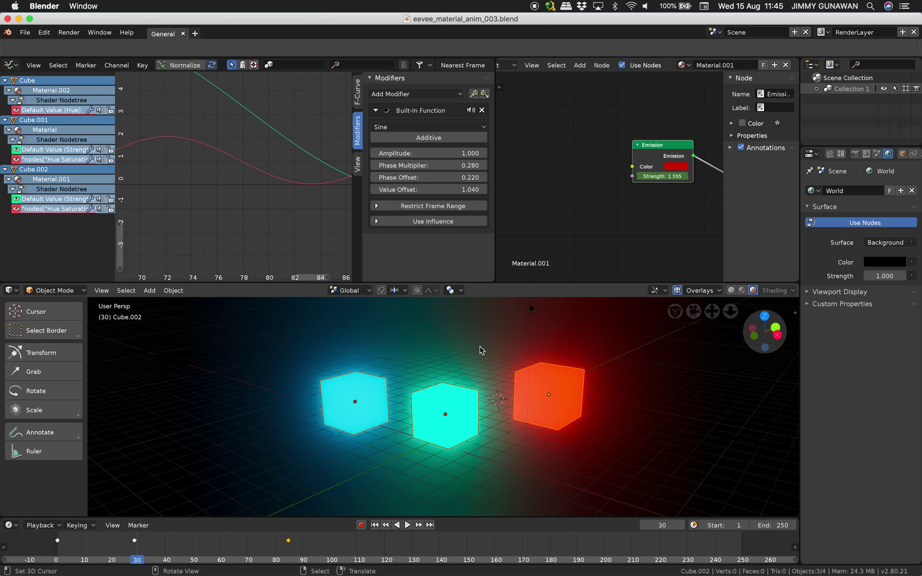
key("space")
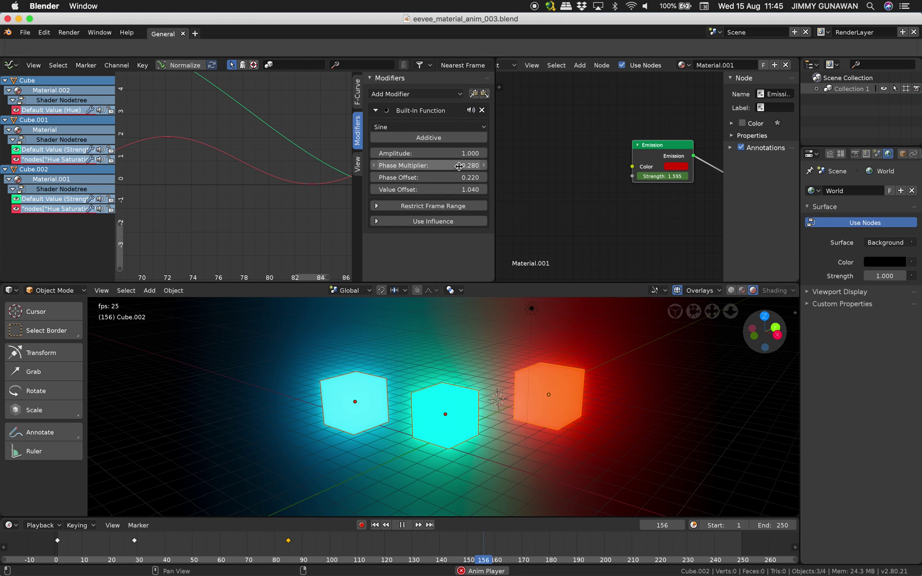
mouse_move(462, 166)
left_mouse_down()
mouse_move(455, 166)
mouse_move(470, 166)
mouse_move(416, 166)
mouse_move(461, 178)
mouse_move(464, 165)
mouse_move(486, 165)
mouse_move(470, 166)
left_mouse_up()
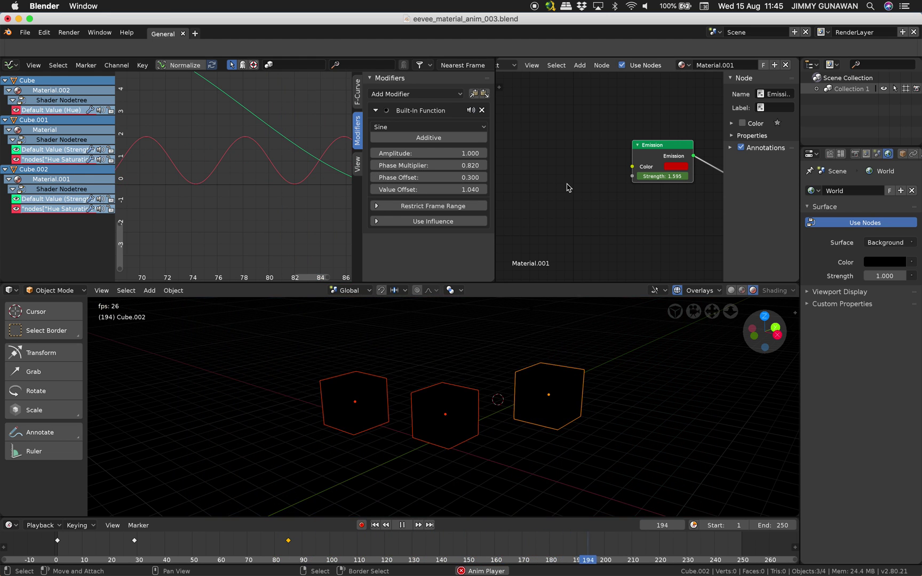
Examine the middle cube's nodes during playback and select all objects to show every animation curve.
scroll(545, 190, "down", 2)
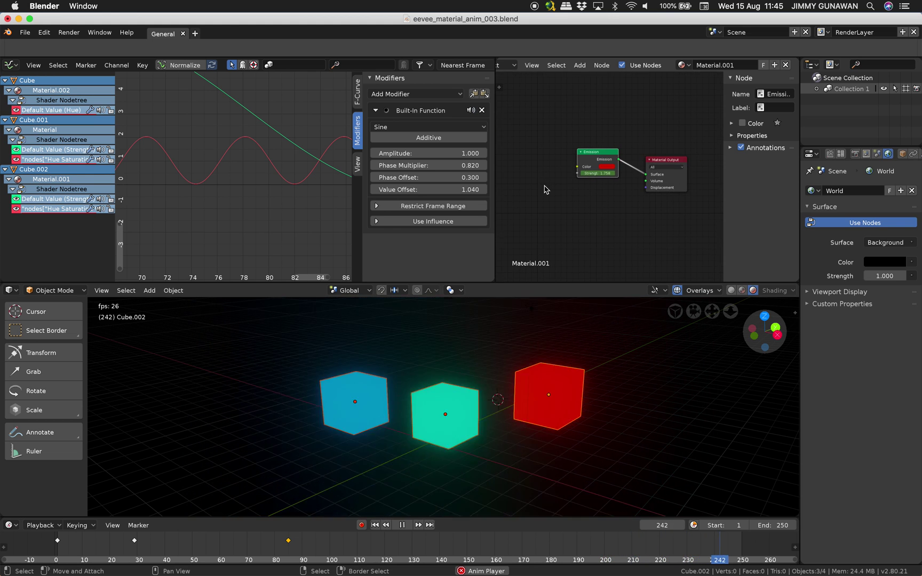
left_click(435, 416)
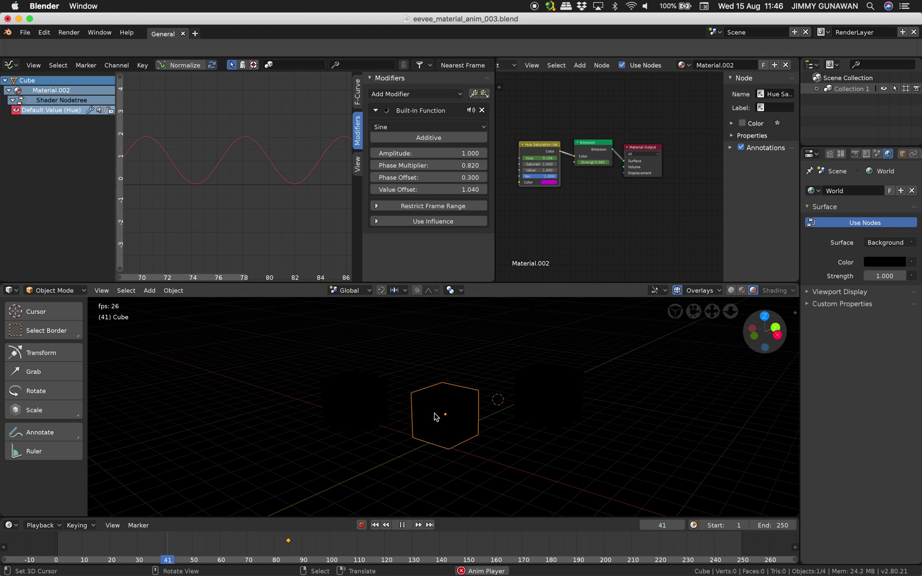
scroll(539, 199, "up", 1)
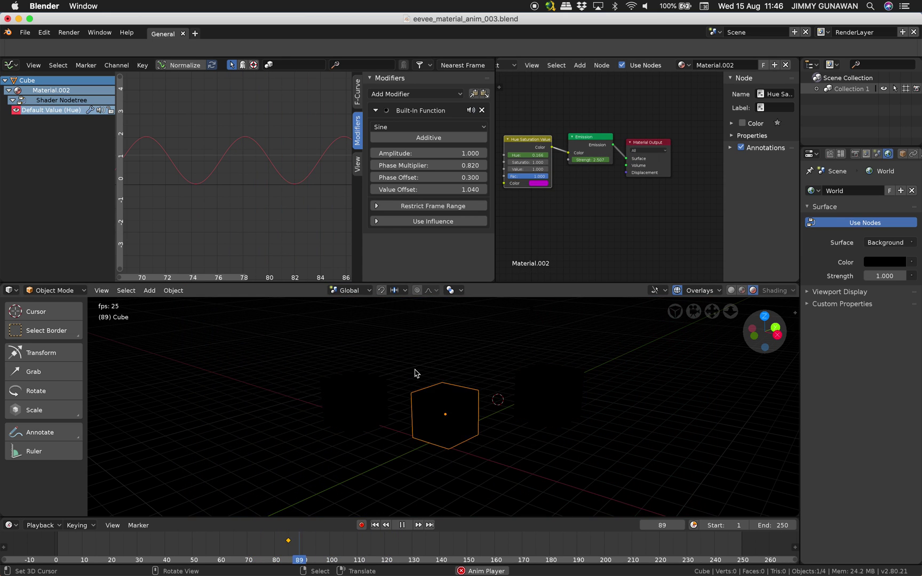
key("a")
scroll(416, 370, "up", 1)
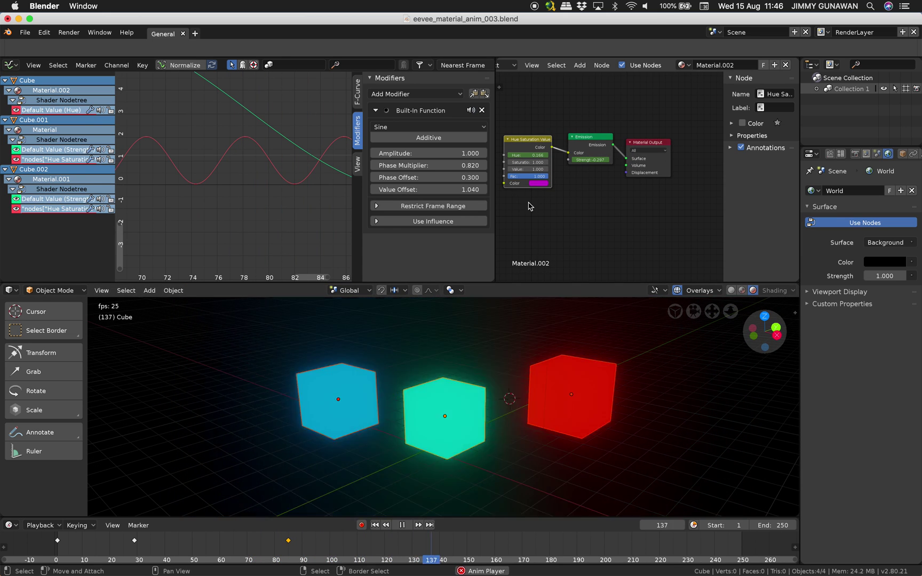
left_click(408, 548)
scroll(453, 424, "down", 2)
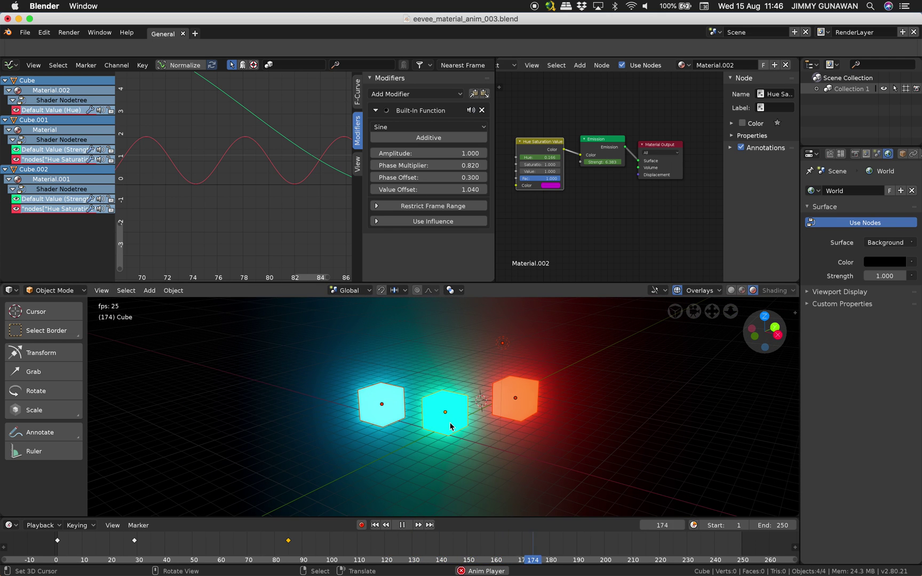
Stop the playback, examine the combined Strength and Hue curves and scrub the animation to frame 160.
key("space")
middle_click_drag(471, 379, 460, 377)
mouse_move(285, 203)
middle_mouse_down("ctrl")
mouse_move(271, 202)
mouse_move(283, 185)
mouse_move(284, 193)
middle_mouse_up("ctrl")
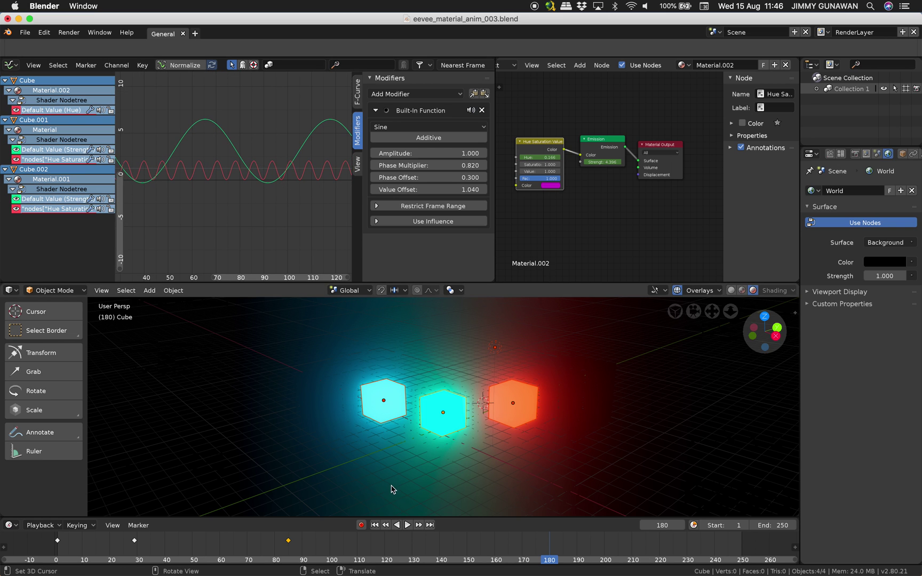
left_click_drag(350, 555, 307, 555)
left_click_drag(407, 551, 494, 554)
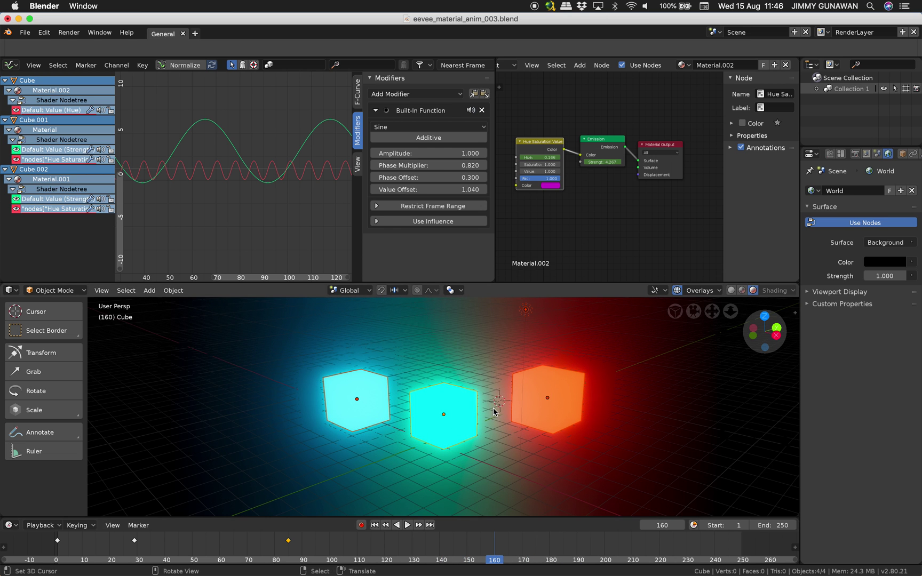
Widen the node editor, collapse its sidebar to make room for more nodes and save the file.
left_click_drag(495, 238, 442, 238)
scroll(516, 209, "up", 2)
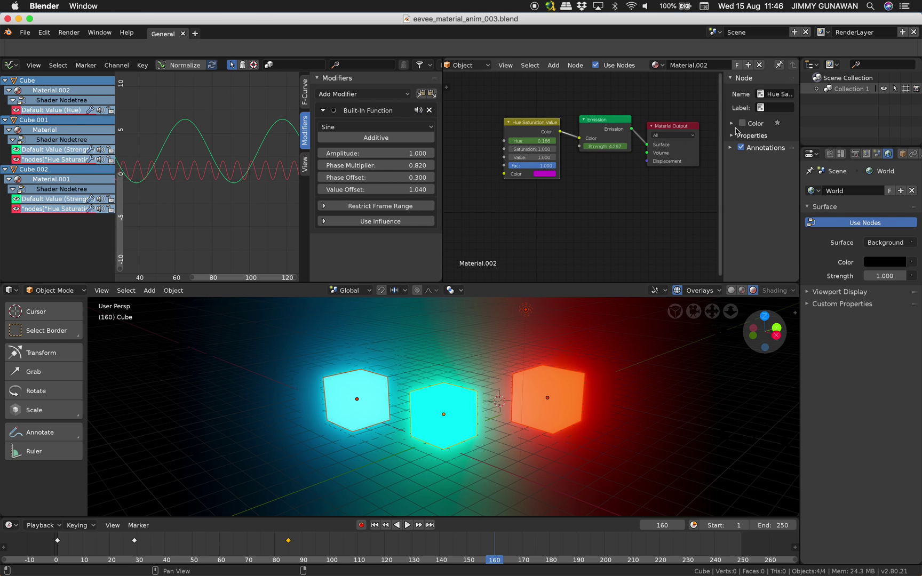
left_click_drag(722, 132, 829, 132)
key("ctrl+s")
left_click(613, 191)
middle_click_drag(608, 185, 731, 192)
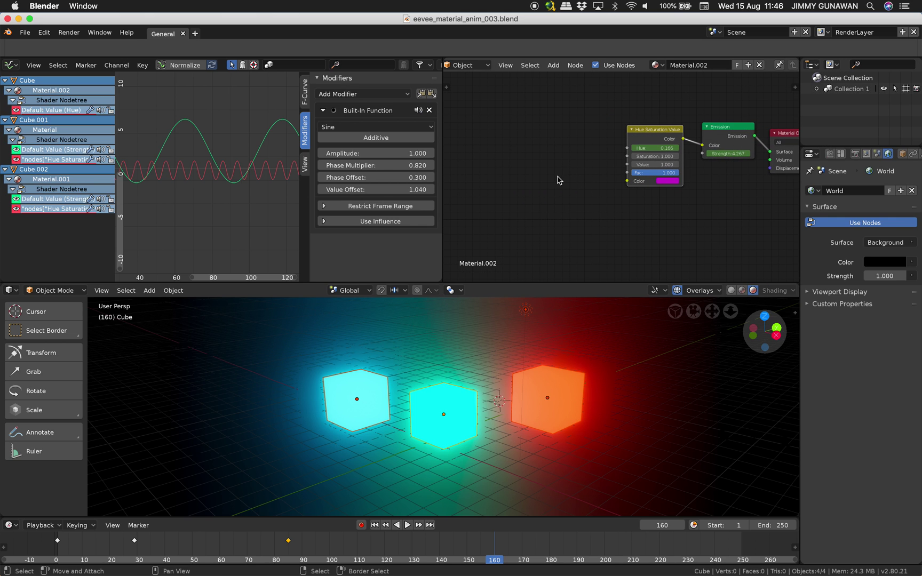
Add a Noise Texture node before the Hue Saturation Value node in the middle cube's material and save the file.
key("shift+a")
left_click(558, 181)
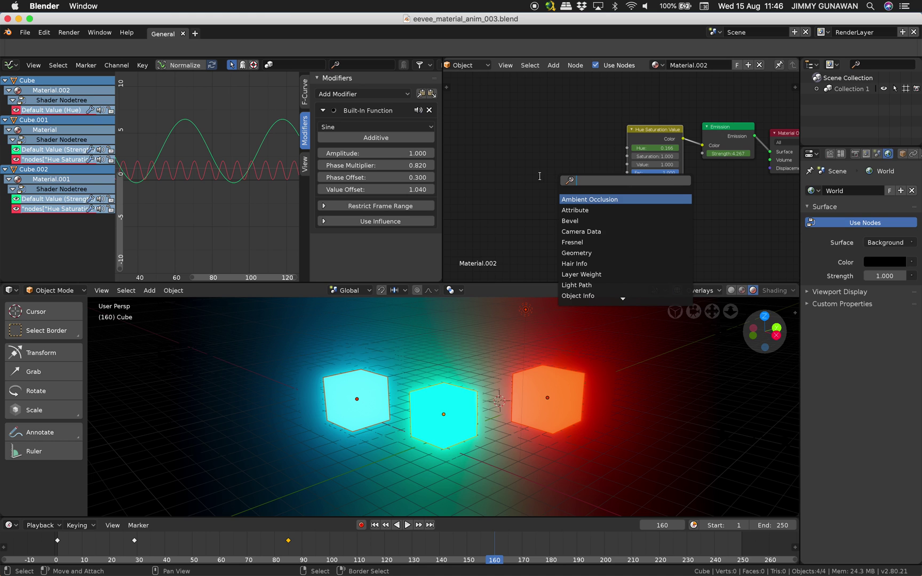
type("noise")
key("Return")
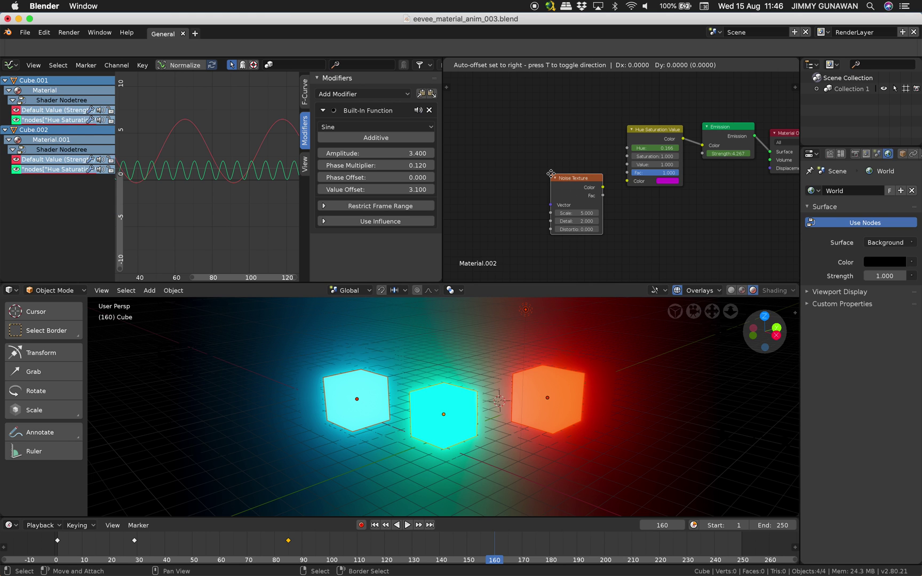
left_click(527, 160)
key("super+s")
left_click(527, 158)
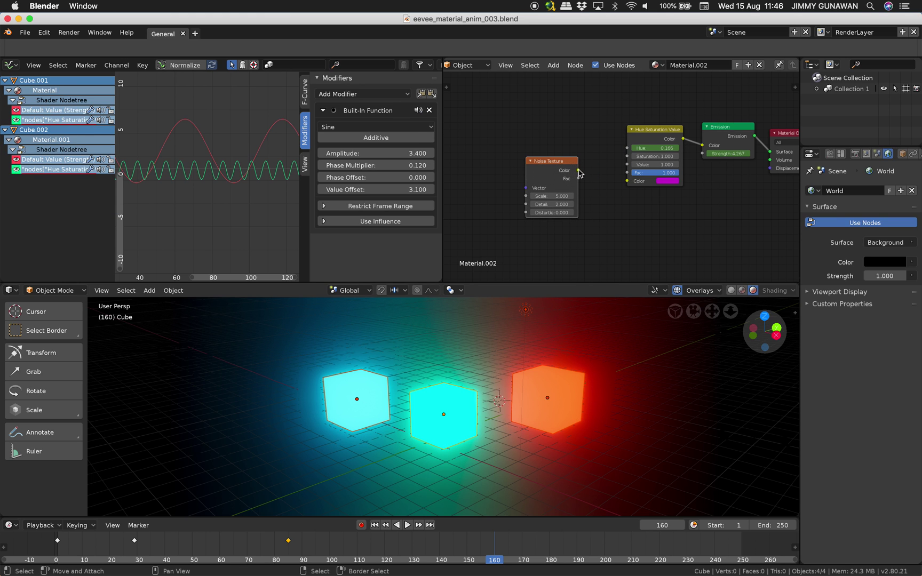
Spread out the Emission and Material Output nodes of Material.002 to make room for more nodes.
left_click_drag(579, 171, 599, 157)
middle_click_drag(608, 166, 565, 163)
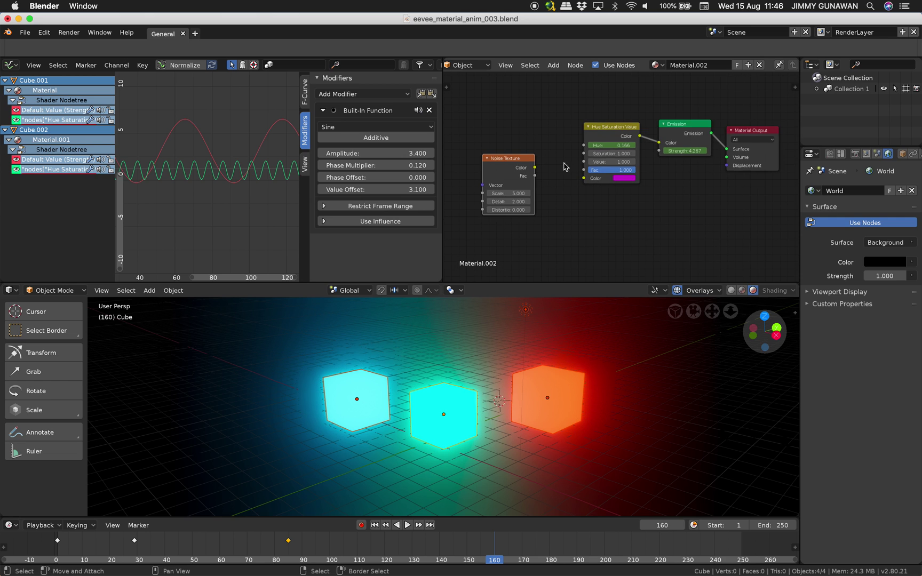
left_click_drag(692, 124, 687, 136)
left_click_drag(743, 132, 756, 156)
middle_click_drag(707, 134, 672, 97)
left_click_drag(727, 121, 742, 127)
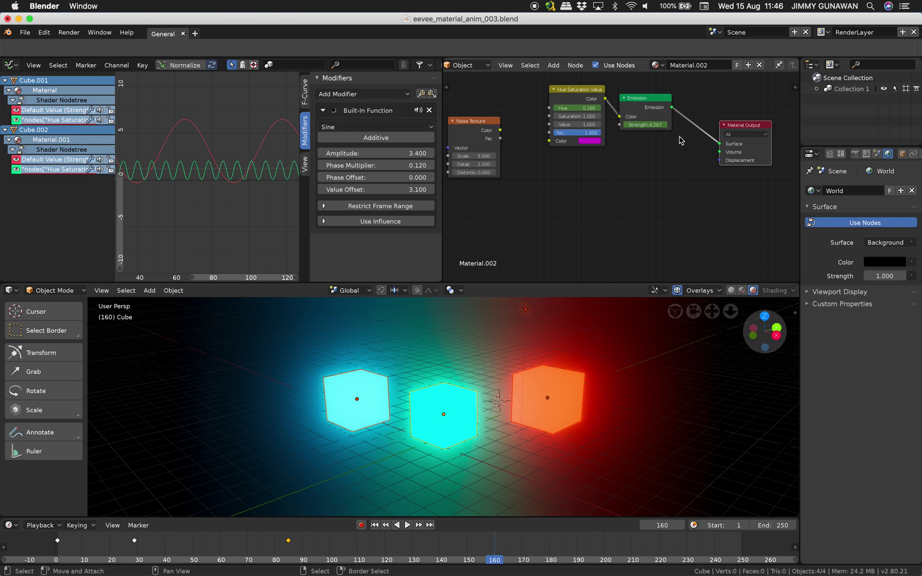
Insert a MixRGB node between Hue Saturation Value and Emission and feed the Noise Texture's Color into its Color2 input.
scroll(648, 142, "left", 1)
key("shift+a")
left_click(611, 174)
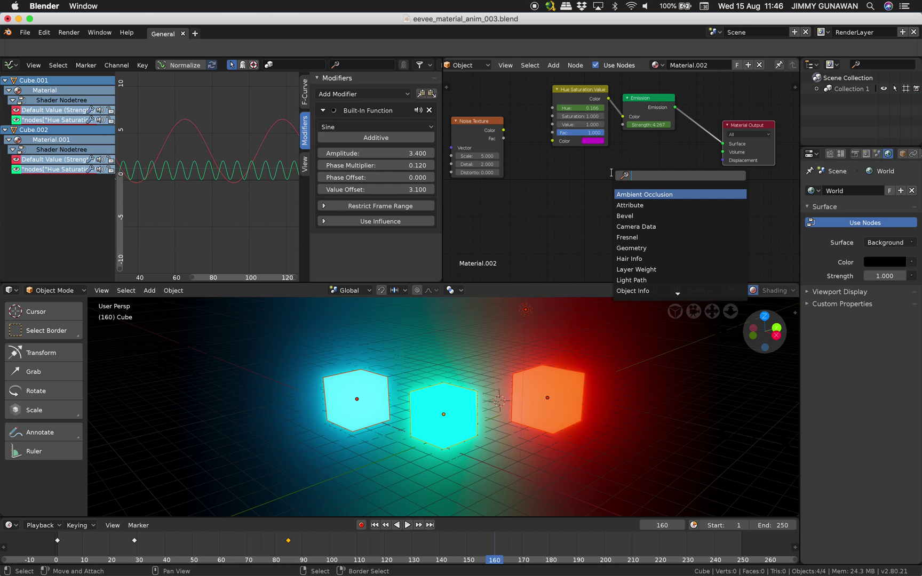
type("mix")
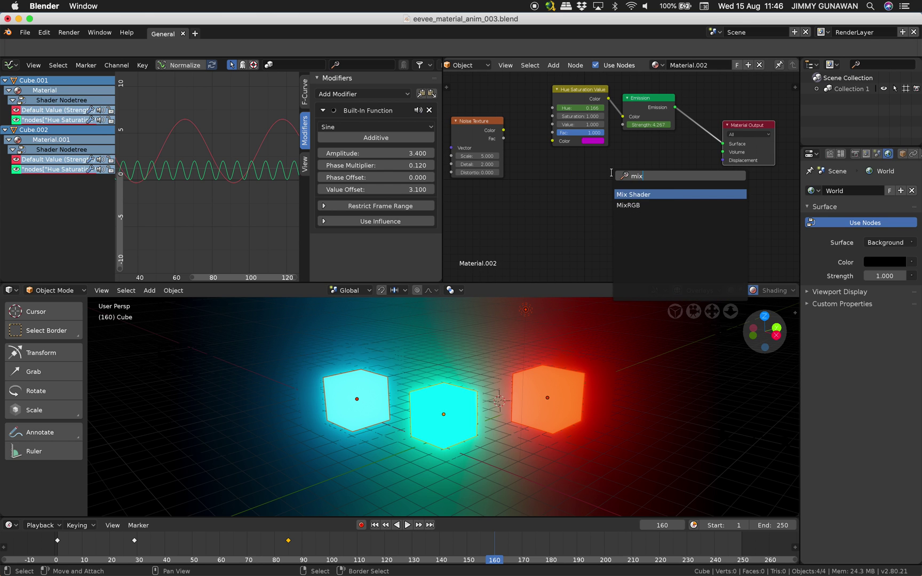
left_click(629, 205)
left_click(659, 128)
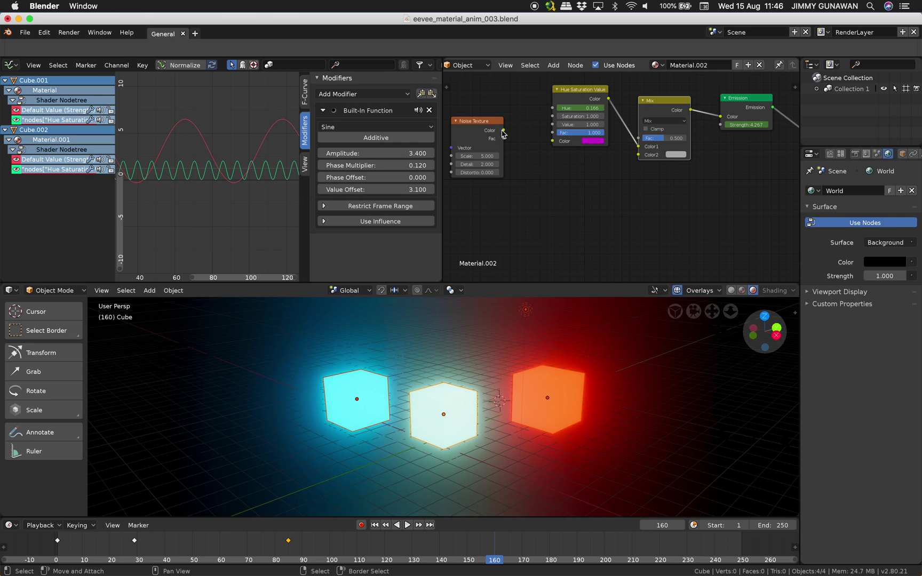
left_click_drag(502, 133, 639, 157)
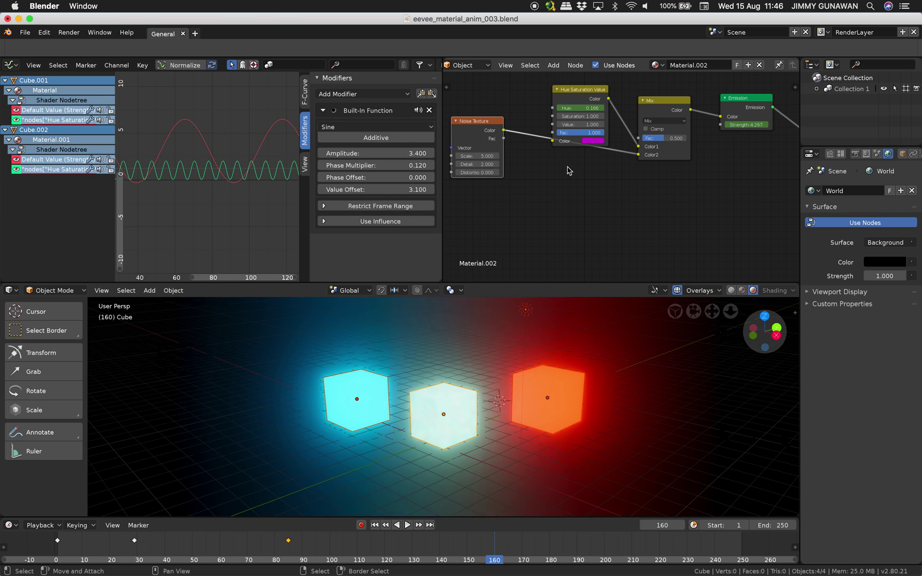
left_click_drag(490, 126, 540, 158)
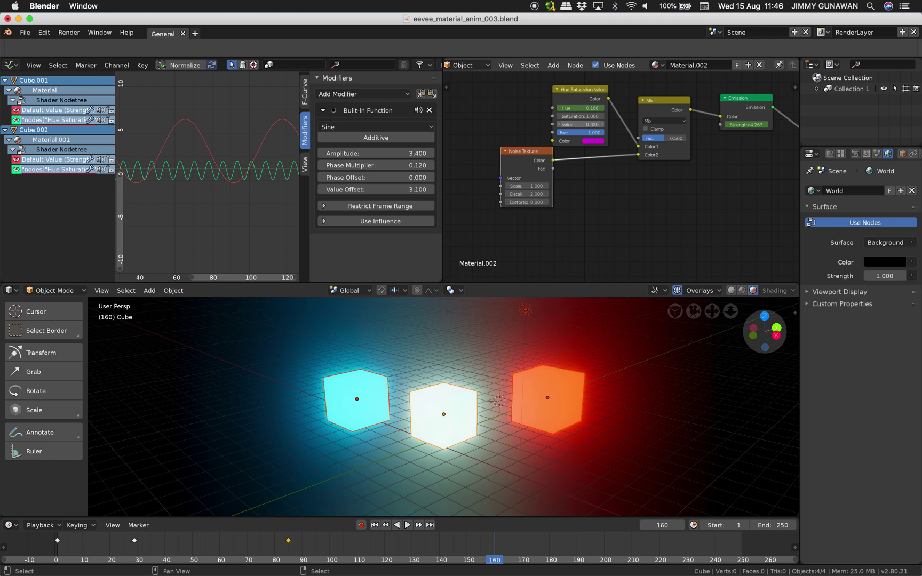
Set the Hue Saturation Value node's Saturation to 0.200 and Value to 0.220, and switch the Mix node's blend type to Multiply.
left_click_drag(580, 124, 560, 125)
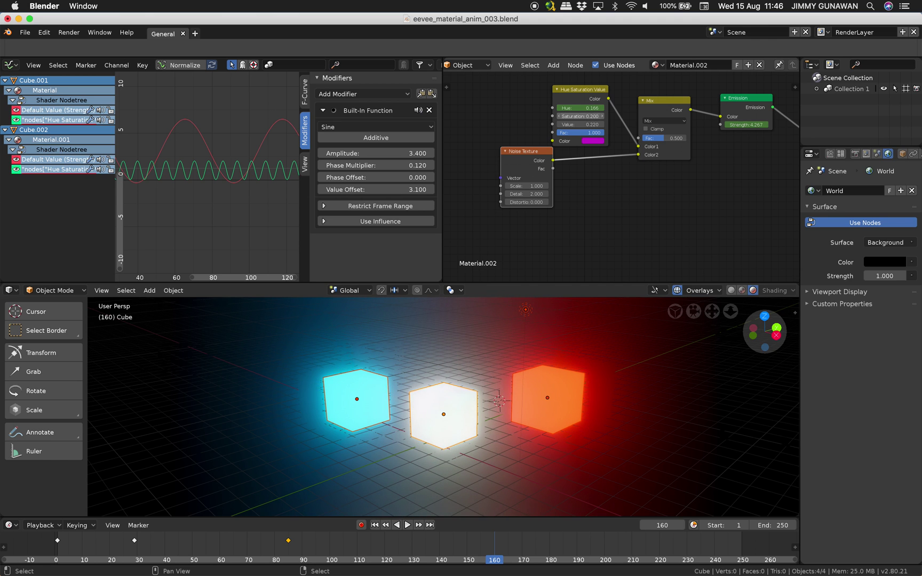
scroll(683, 144, "up", 3)
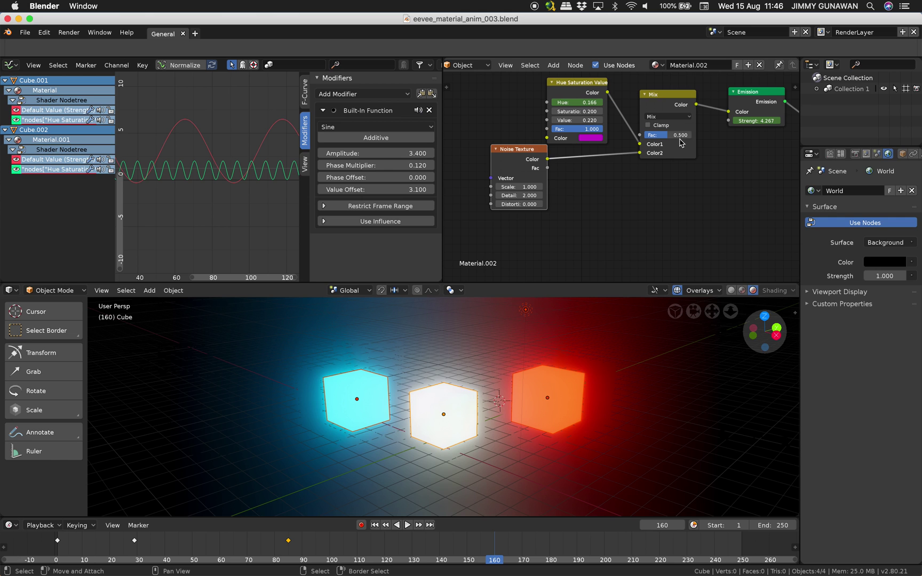
left_click_drag(669, 92, 669, 101)
left_click(667, 124)
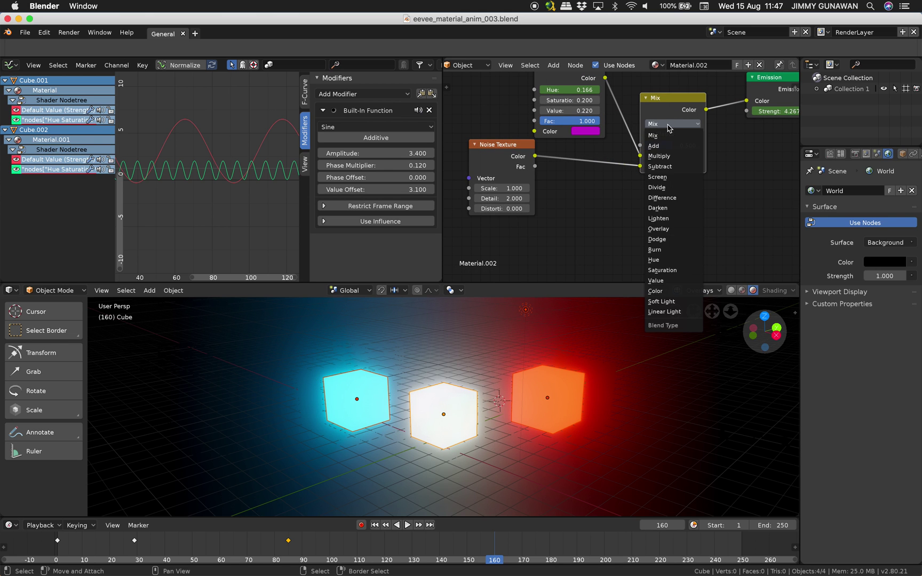
left_click(671, 156)
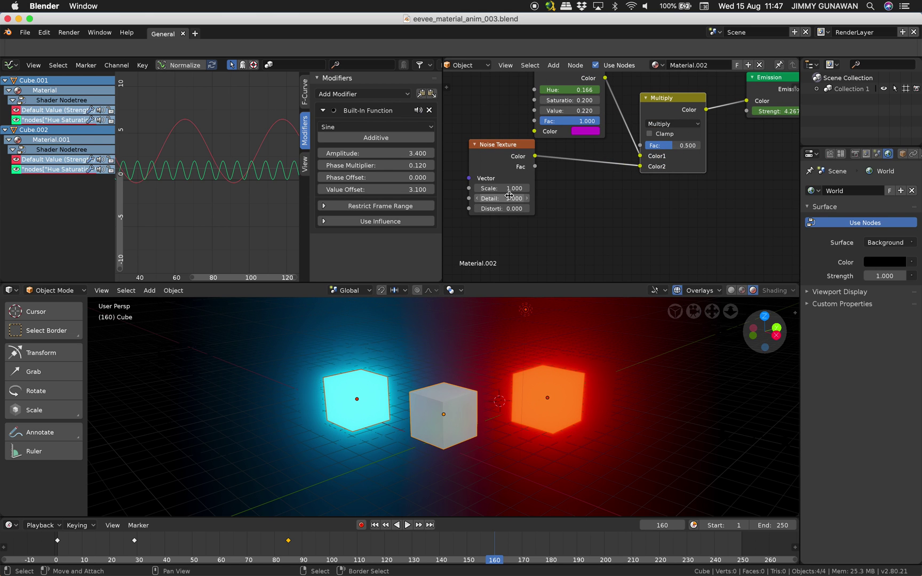
Set the Noise Texture's Scale to 6.600 and Detail to 0.000, checking the middle cube up close, and save the file.
left_click_drag(511, 189, 539, 188)
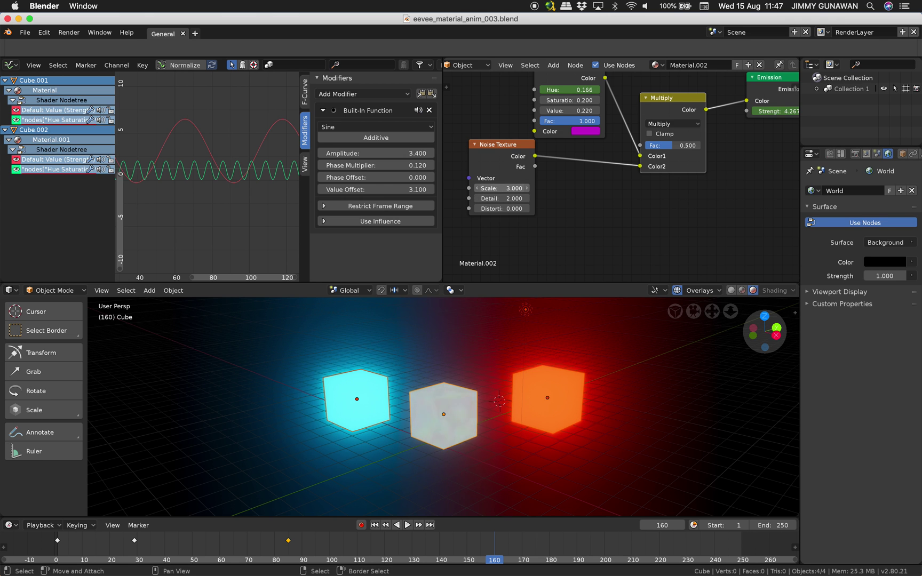
scroll(482, 346, "up", 4)
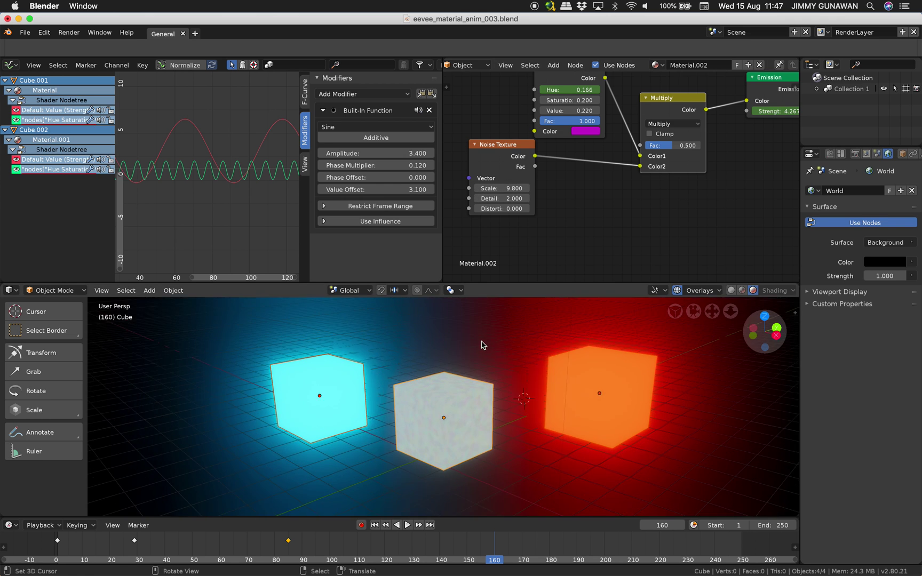
middle_click_drag(482, 346, 490, 368)
middle_click_drag(511, 214, 523, 210)
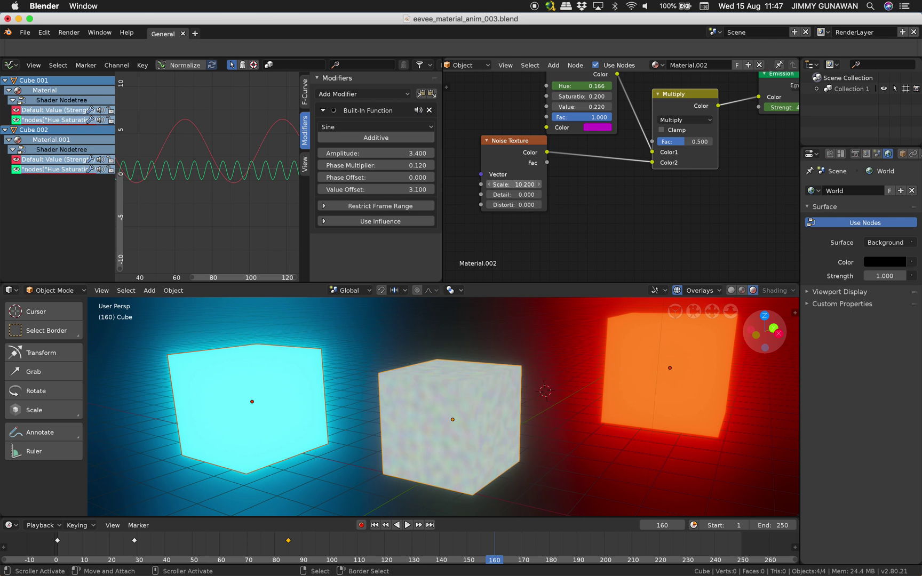
left_click_drag(514, 184, 523, 185)
key("ctrl+s")
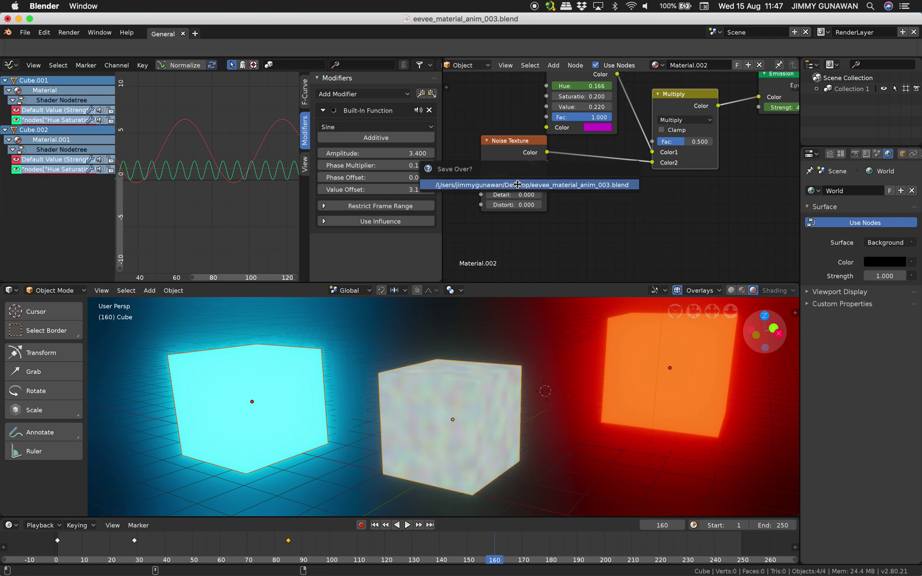
left_click(516, 185)
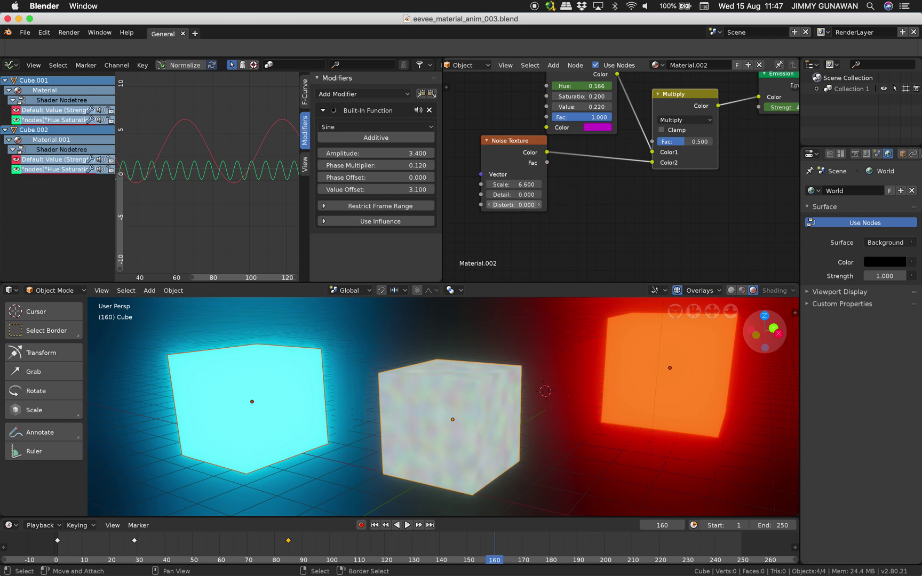
Set the Noise Texture's Distortion to 4.200 and save the file.
key("ctrl+s")
left_click(522, 205)
middle_click_drag(523, 205, 580, 217)
left_click_drag(560, 171, 545, 199)
key("ctrl+s")
left_click(545, 199)
Try feeding a Combine XYZ node directly into the Noise Texture's Vector input.
middle_click_drag(551, 190, 655, 173)
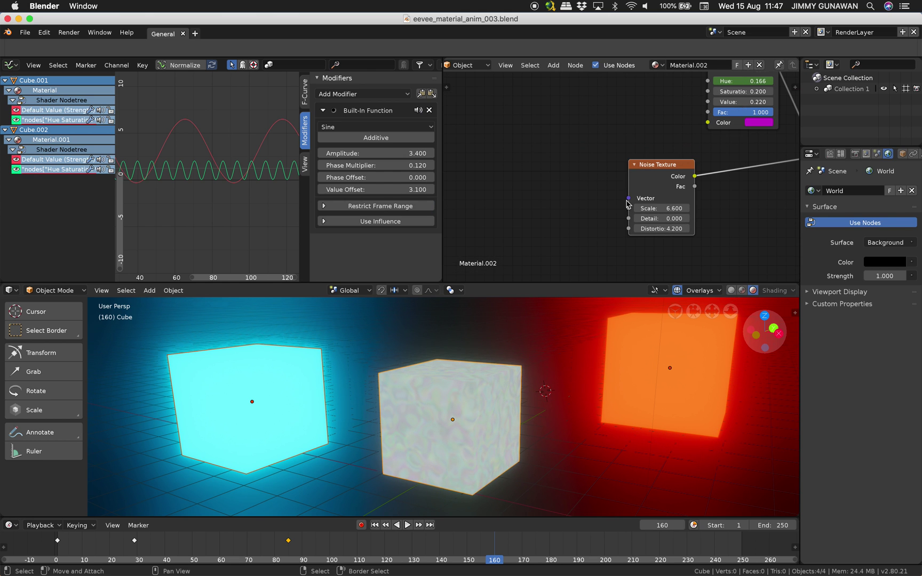
key("shift+a")
left_click(536, 180)
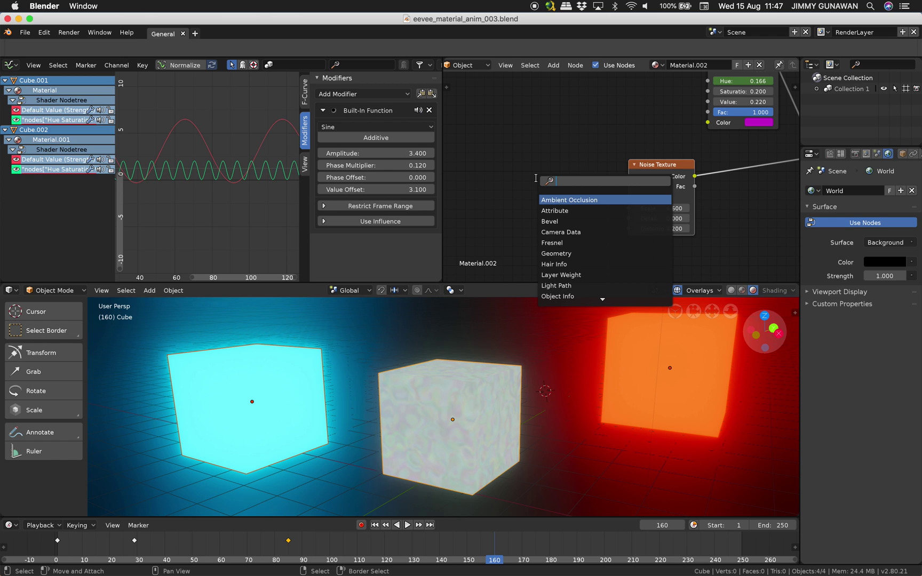
type("com")
left_click(562, 221)
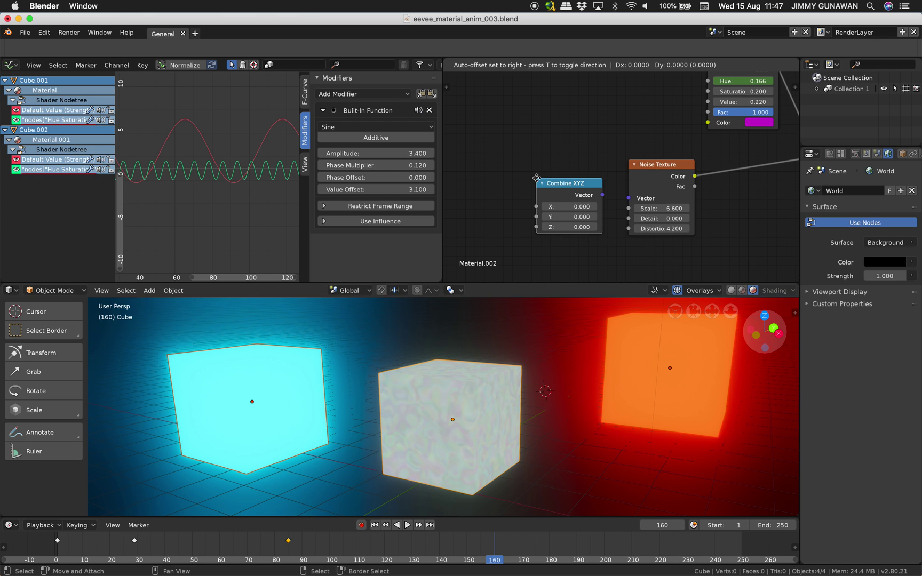
left_click(520, 181)
left_click_drag(586, 192, 628, 198)
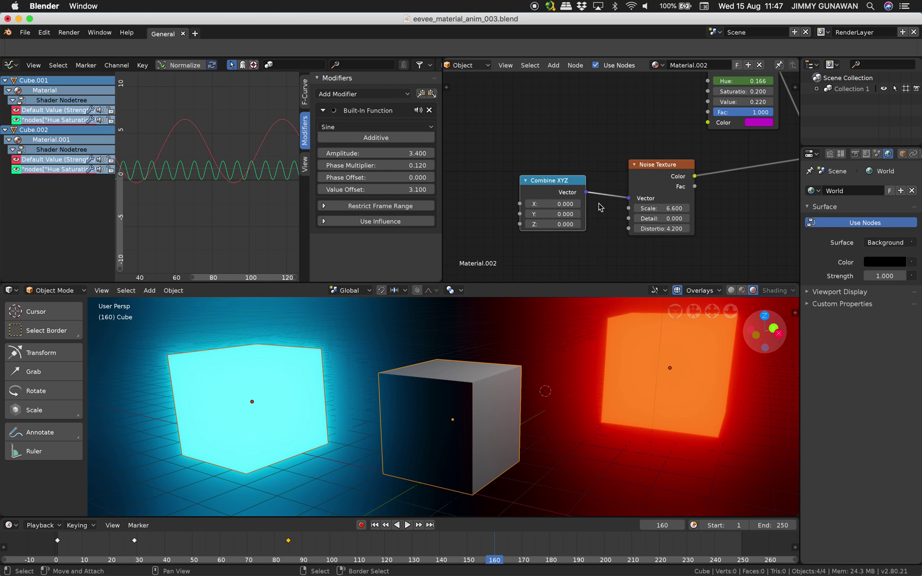
left_click_drag(565, 205, 582, 204)
key("x")
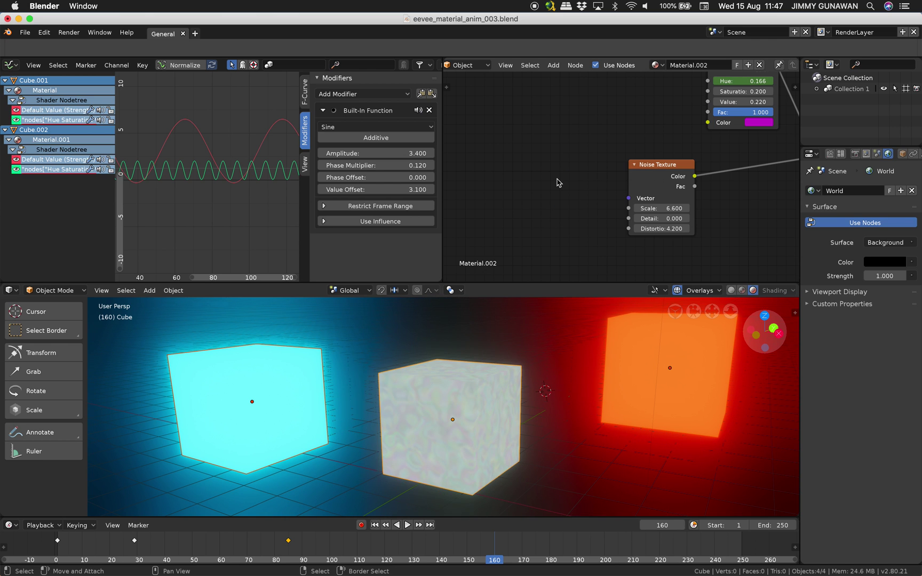
key("shift+a")
left_click(537, 169)
type("ge")
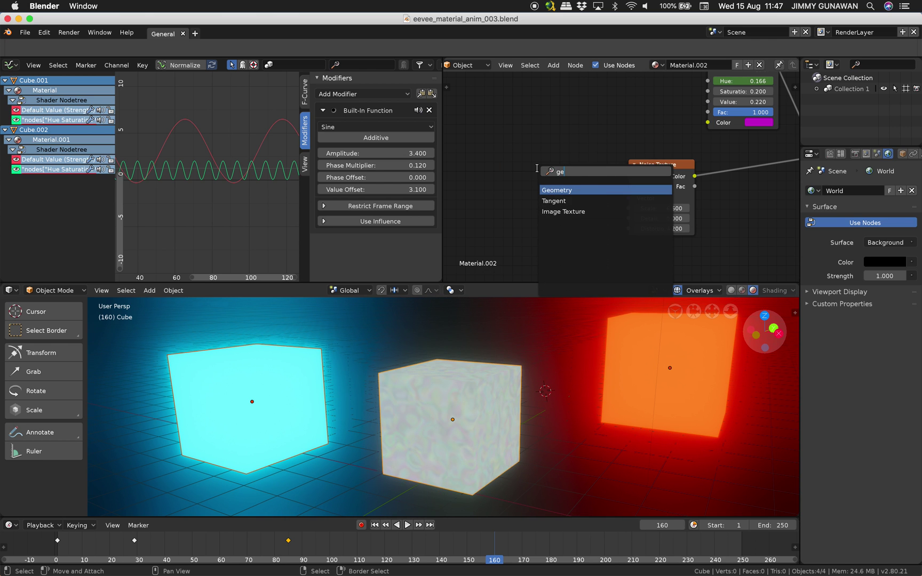
left_click(562, 186)
left_click(509, 163)
key("x")
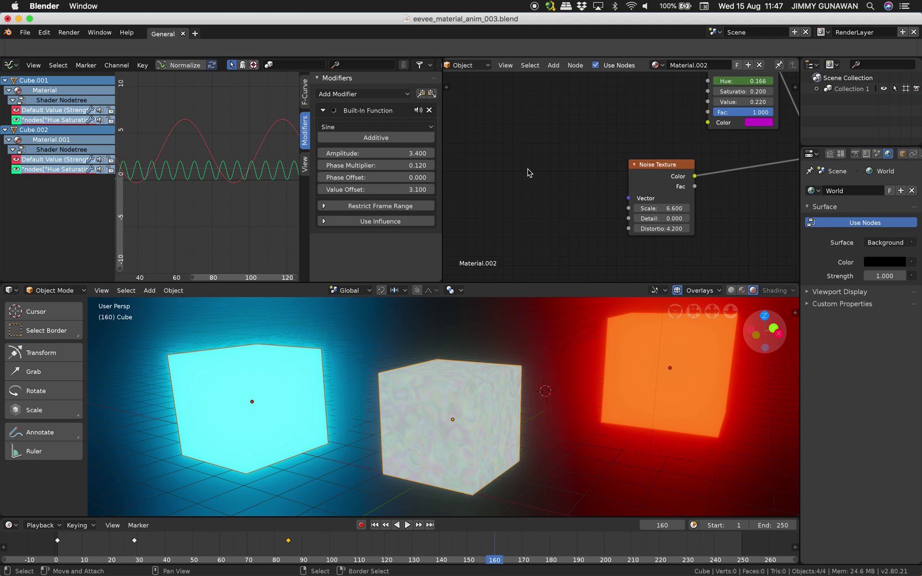
Add a Texture Coordinate node and connect its Generated output to the Noise Texture's Vector input.
key("shift+a")
left_click(527, 169)
type("tex")
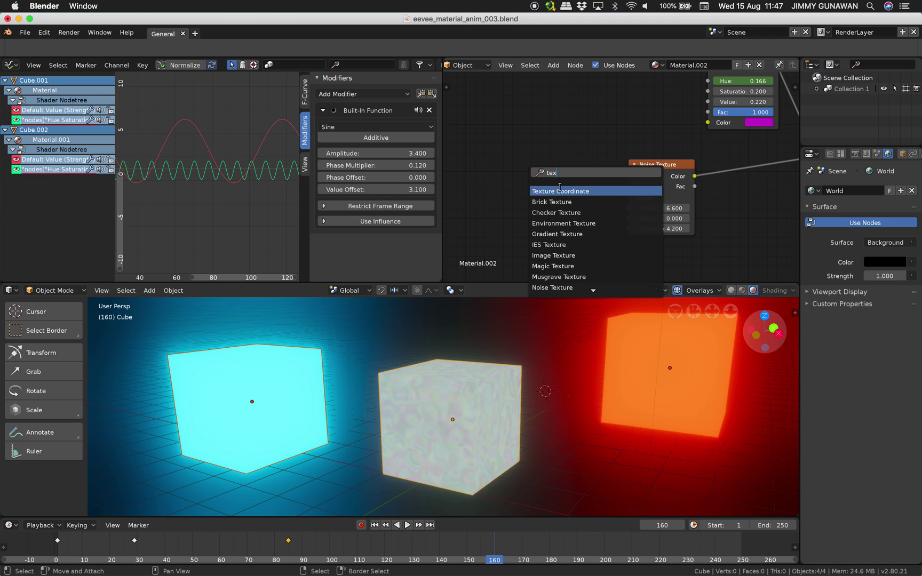
left_click(559, 191)
left_click(555, 183)
mouse_move(552, 178)
left_mouse_down()
mouse_move(629, 198)
mouse_move(618, 175)
left_mouse_up()
scroll(462, 432, "up", 3)
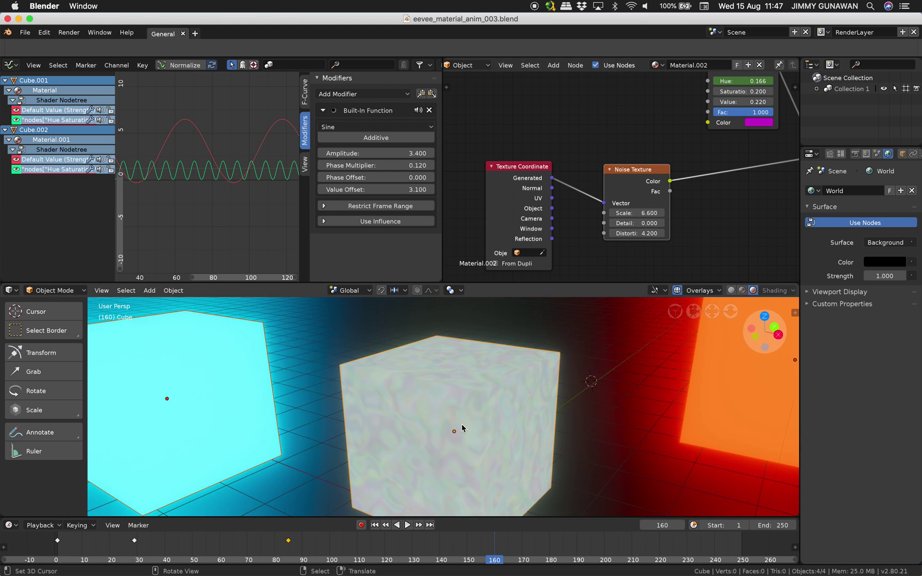
Add a Vector Math node beside the Noise Texture in the middle cube's material.
scroll(653, 246, "down", 1)
middle_click_drag(653, 245, 568, 236)
key("shift+a")
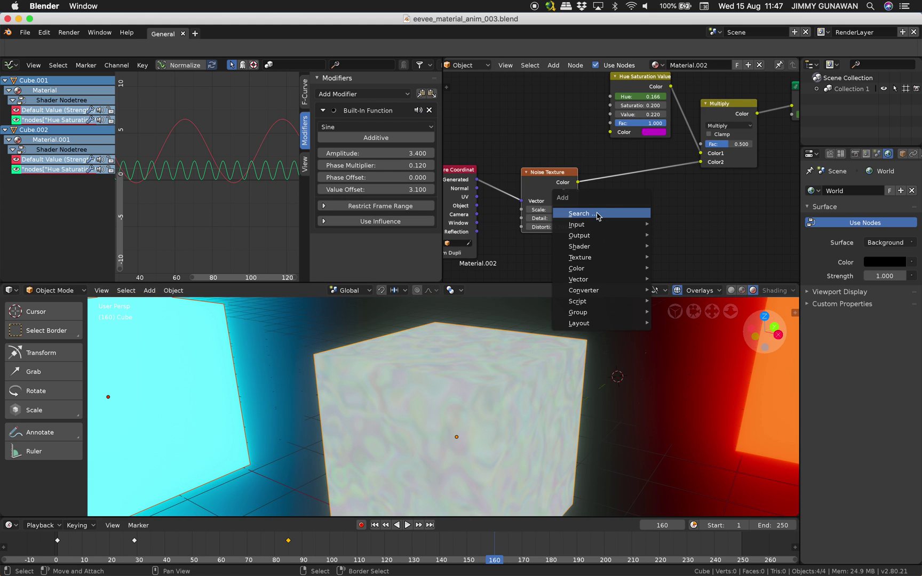
left_click(597, 214)
type("vecto")
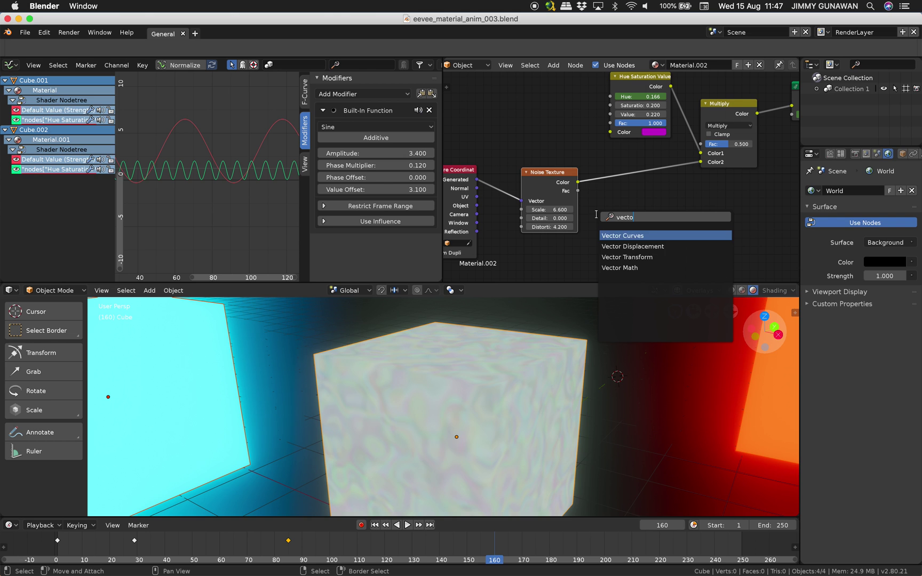
key("Down")
key("Down")
key("Down")
key("Return")
left_click(635, 181)
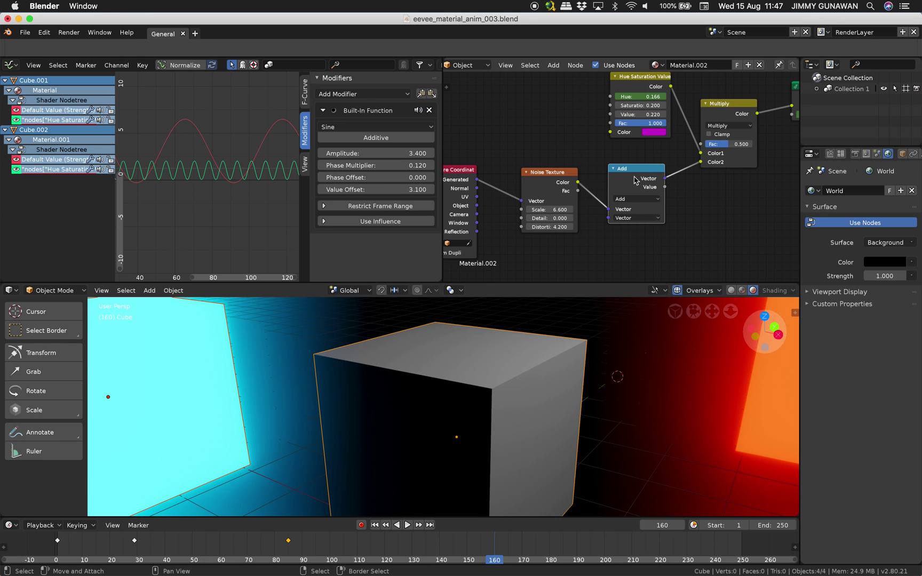
Move the Vector Math node onto the link between Texture Coordinate and Noise Texture and save the file.
scroll(626, 206, "down", 1)
middle_click_drag(627, 206, 634, 174)
key("ctrl+s")
left_click(629, 192)
mouse_move(633, 144)
left_mouse_down()
mouse_move(635, 166)
mouse_move(714, 136)
mouse_move(705, 133)
left_mouse_up()
left_click_drag(652, 161, 651, 185)
left_click(543, 153)
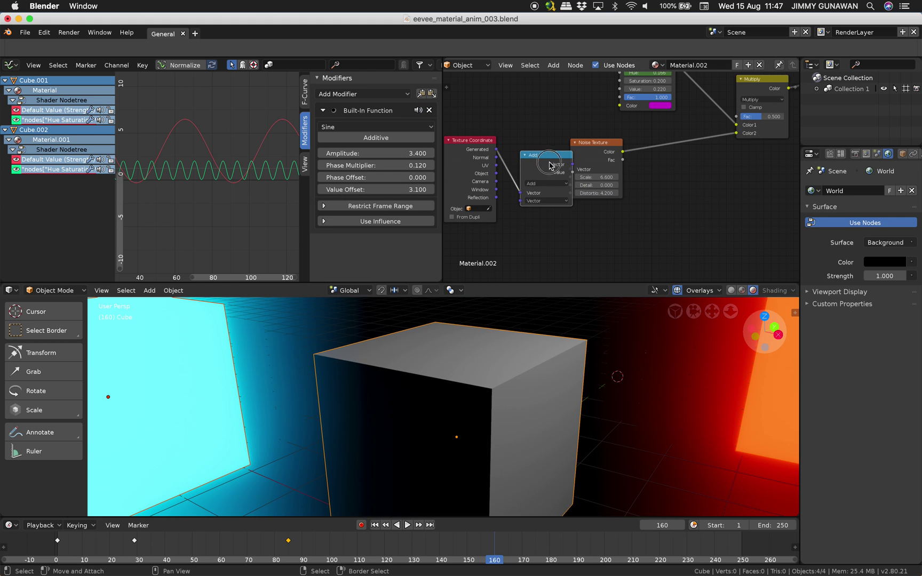
middle_click_drag(561, 174, 585, 141)
key("super+s")
left_click(585, 141)
left_click(571, 181)
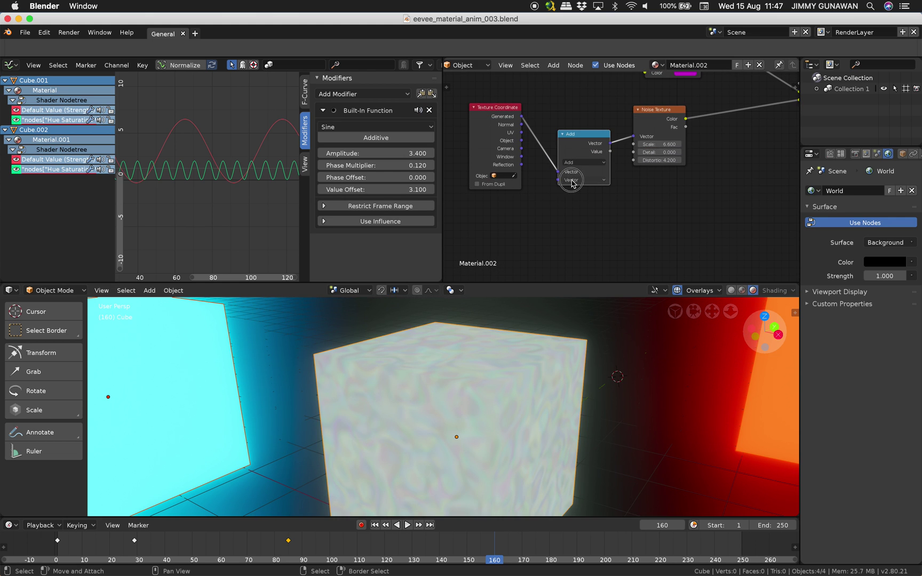
Add a Combine XYZ node, save the file and connect its output to the Vector Math node's second Vector input.
key("shift+a")
left_click(541, 204)
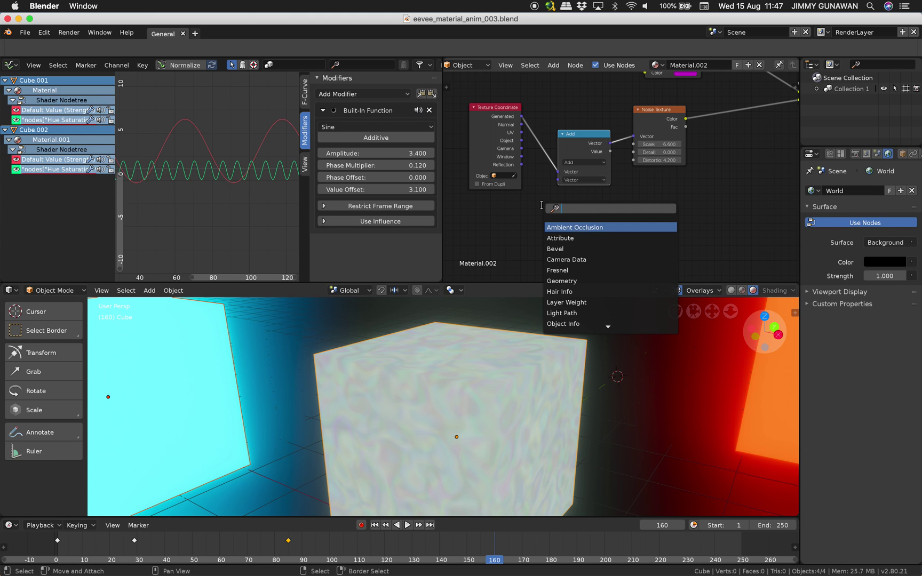
key("Down")
key("Down")
key("Return")
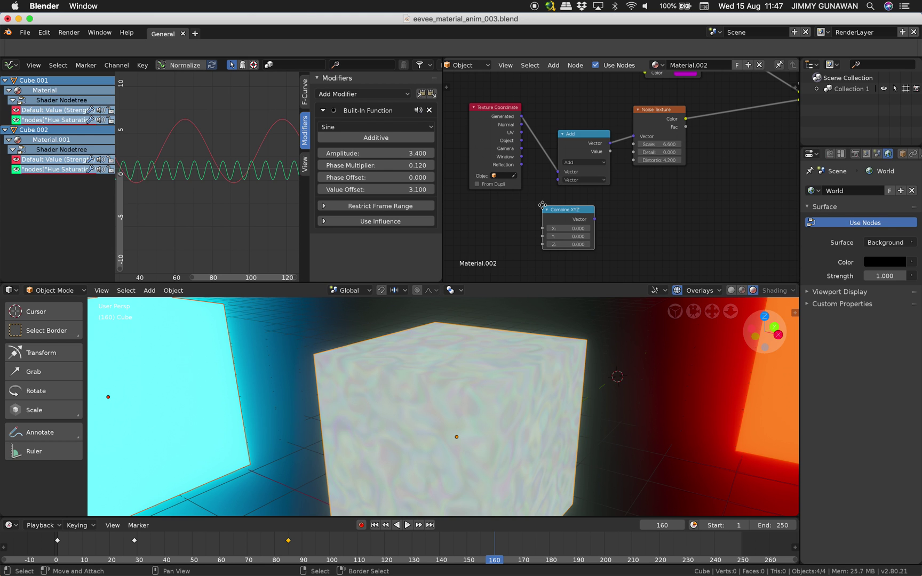
left_click(502, 215)
key("super+s")
left_click(501, 213)
left_click_drag(547, 226, 558, 180)
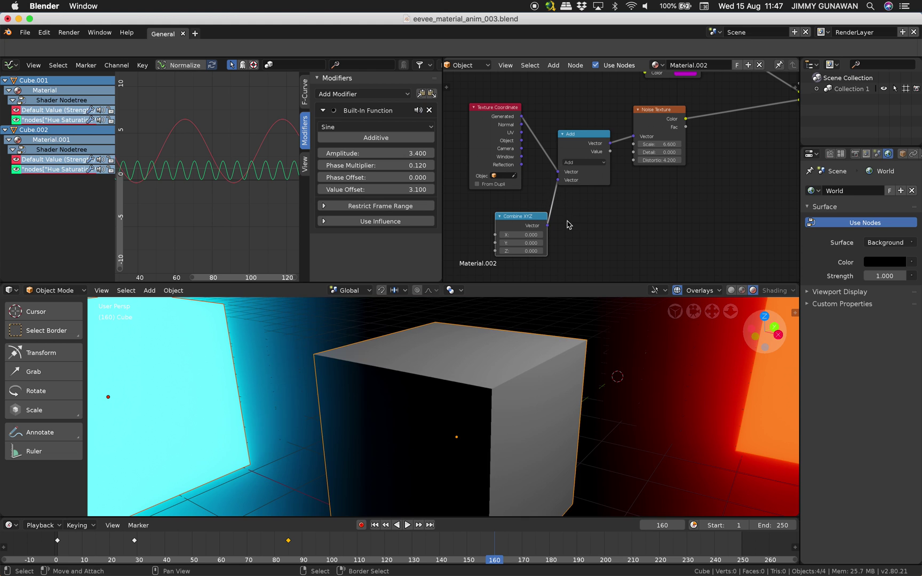
Offset the noise pattern by setting Combine XYZ to X 0.540, Y 1.720 and Z 0.620, and inspect the middle cube.
scroll(612, 193, "up", 2)
middle_click_drag(612, 193, 635, 175)
mouse_move(545, 241)
left_mouse_down()
mouse_move(560, 241)
mouse_move(544, 231)
mouse_move(550, 222)
left_mouse_up()
mouse_move(531, 232)
left_mouse_down()
mouse_move(543, 232)
mouse_move(532, 228)
mouse_move(538, 221)
mouse_move(542, 240)
mouse_move(537, 231)
mouse_move(546, 232)
mouse_move(512, 232)
mouse_move(525, 231)
left_mouse_up()
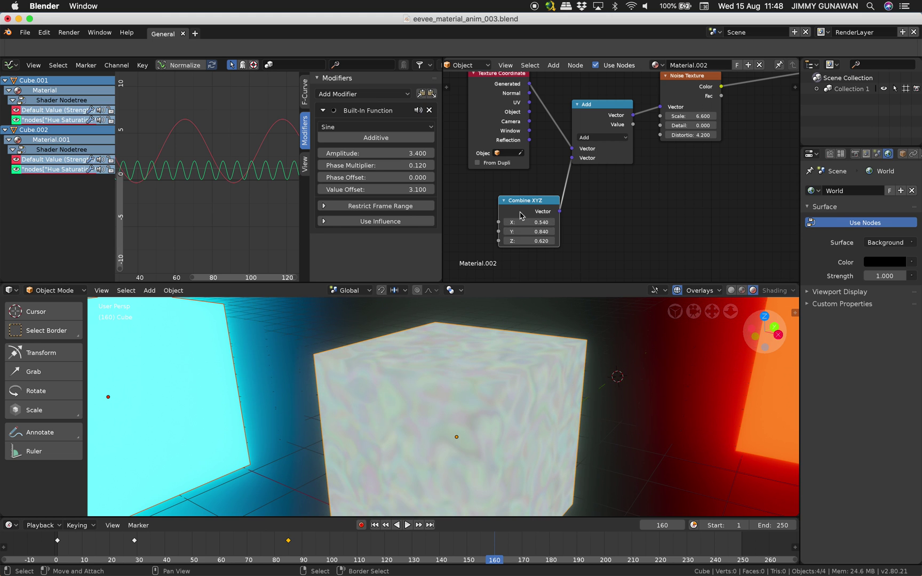
middle_click_drag(507, 232, 539, 215)
left_click_drag(560, 215, 582, 215)
middle_click_drag(568, 381, 553, 261)
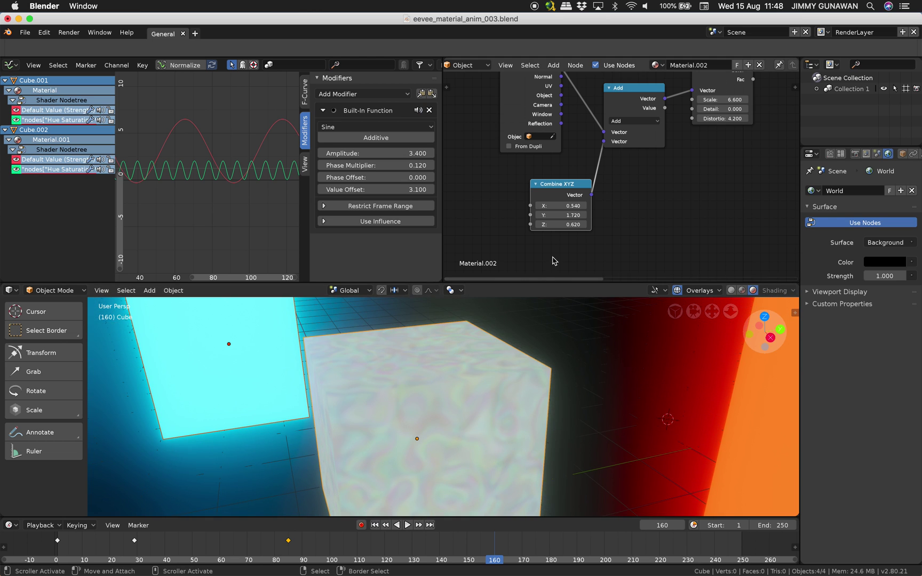
Keyframe the Z value of the Combine XYZ node at 0.880 on frame 160 and nudge the node slightly.
right_click(575, 225)
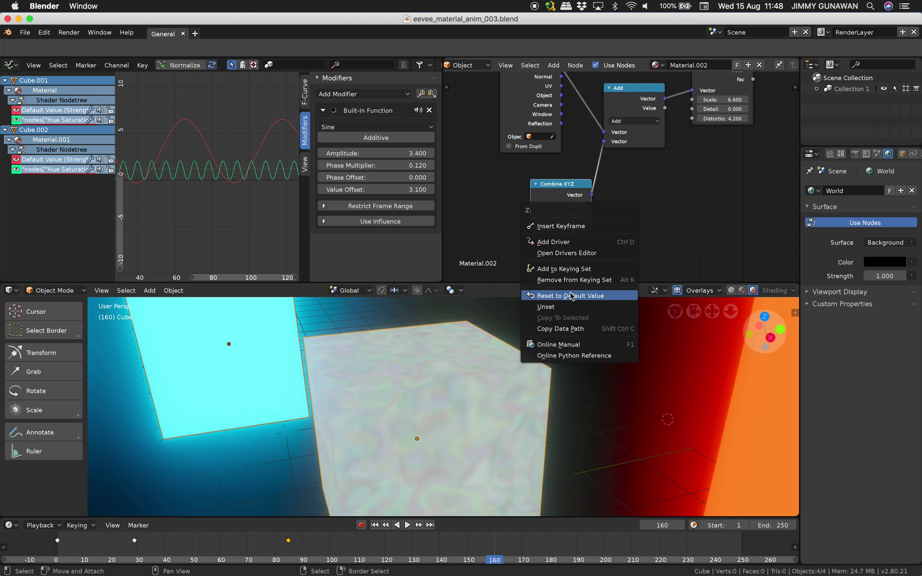
left_click(576, 227)
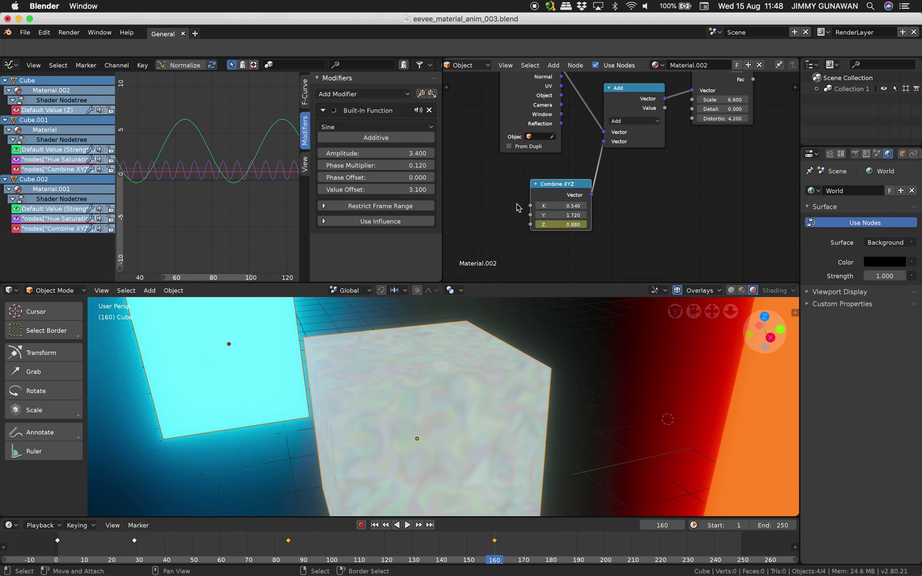
left_click_drag(544, 194, 548, 189)
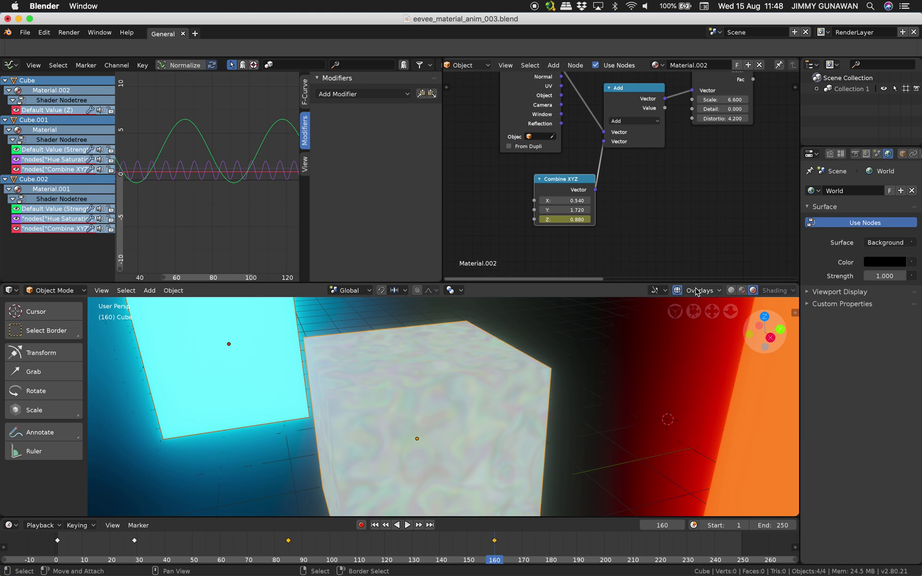
Make the middle cube's Default Value (Z) curve active in the Graph Editor and widen the channel list.
scroll(672, 67, "down", 2)
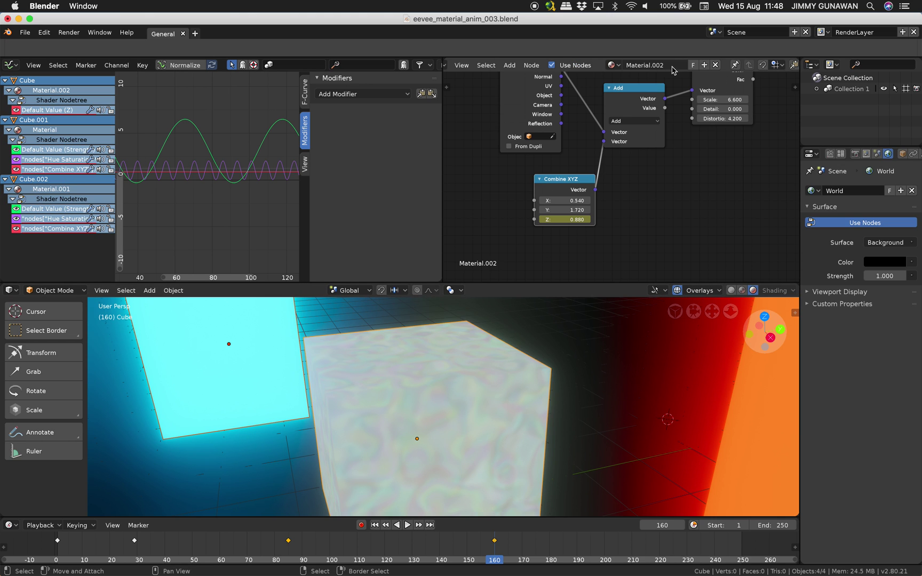
left_click(38, 102)
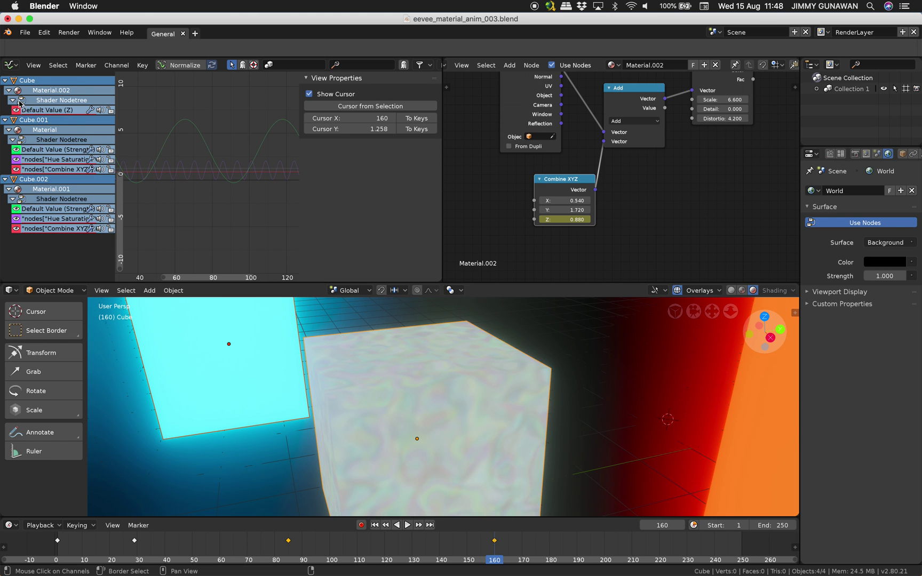
left_click(44, 111)
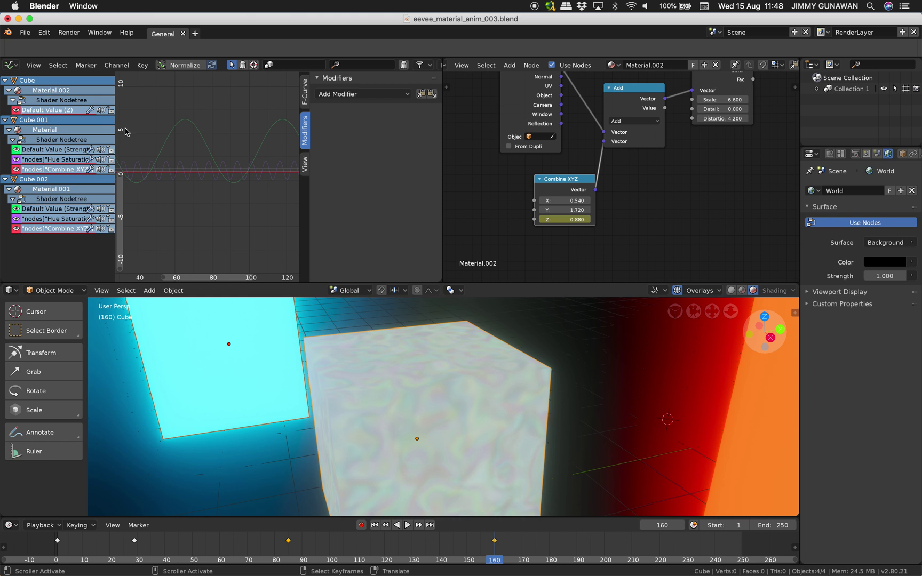
left_click_drag(114, 121, 136, 121)
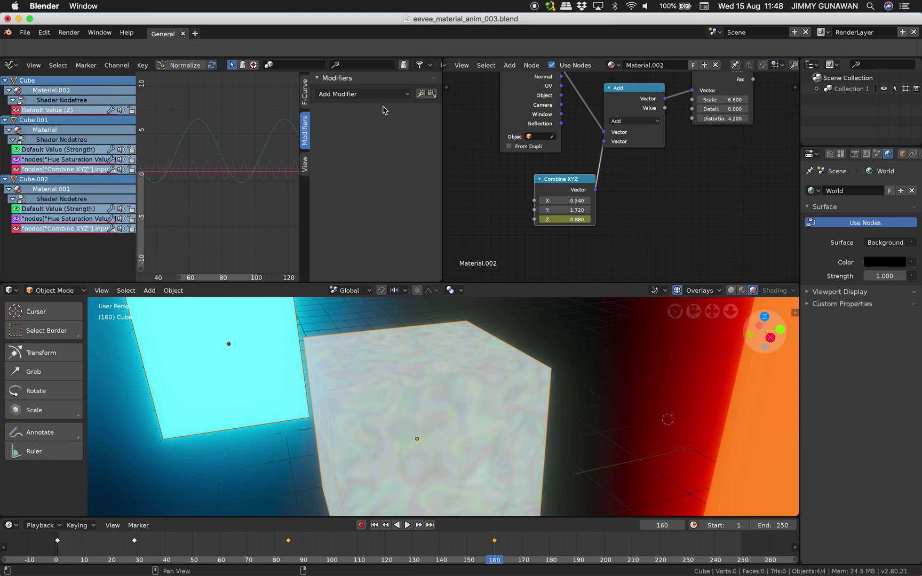
Give the Z curve a Generator modifier instead of an Envelope, with the x coefficient at 0.400.
left_click(382, 96)
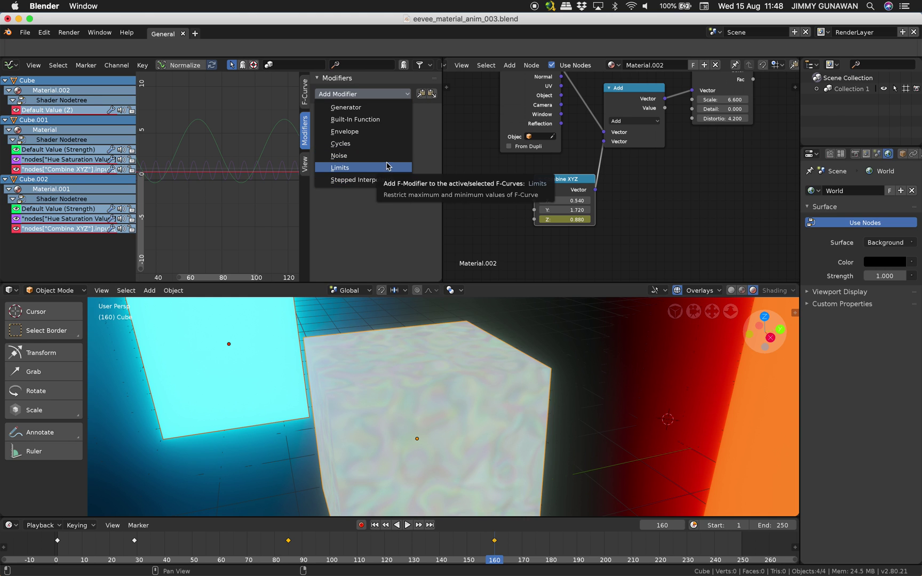
left_click(381, 132)
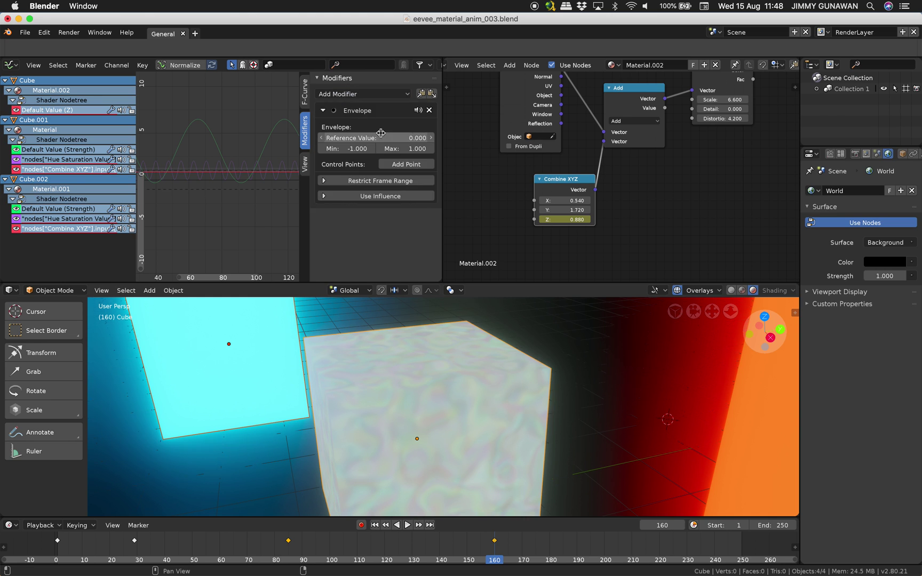
left_click(378, 94)
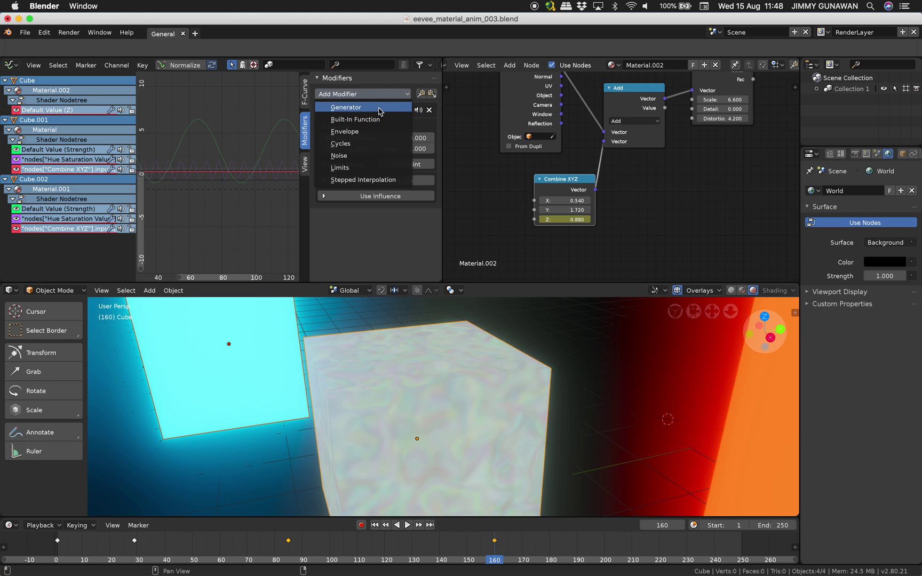
left_click(380, 110)
left_click(430, 111)
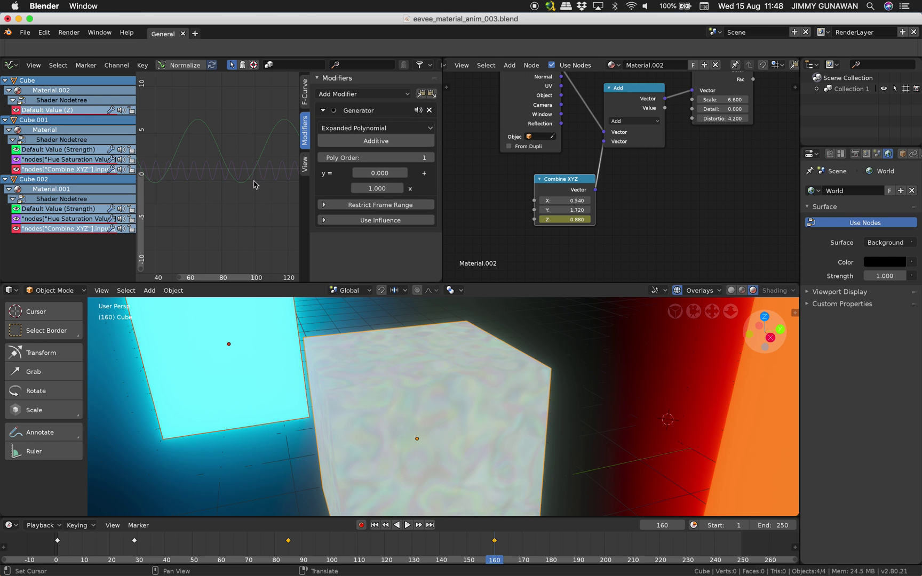
mouse_move(248, 172)
middle_mouse_down("ctrl")
mouse_move(237, 211)
mouse_move(240, 163)
middle_mouse_up("ctrl")
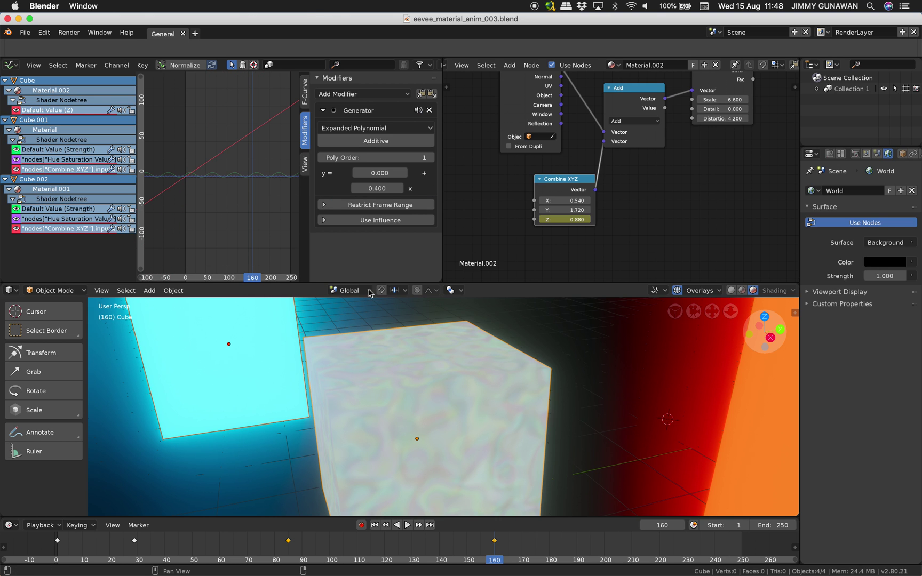
Set the Generator's constant to -55.200 and x coefficient to 0.240, and scrub the timeline to check the noise.
left_click_drag(187, 543, 244, 540)
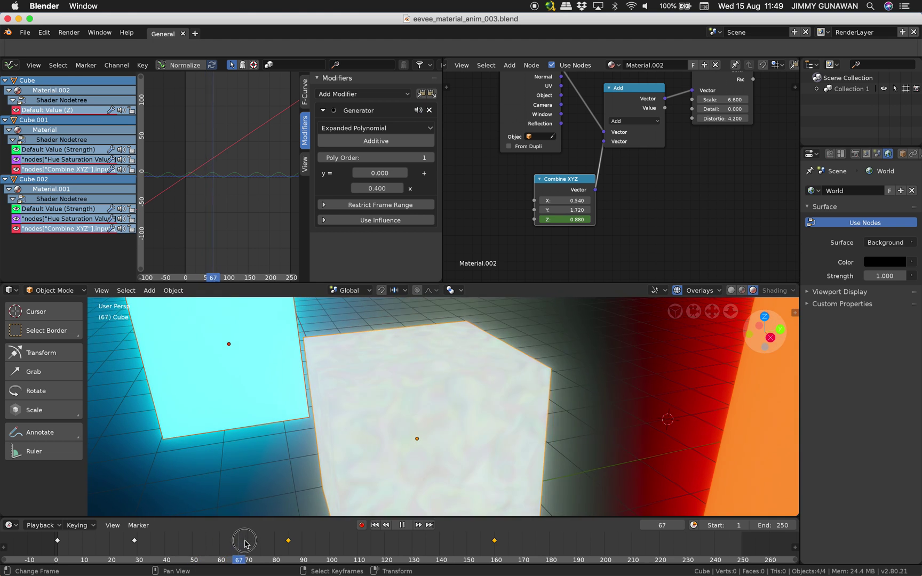
key("Escape")
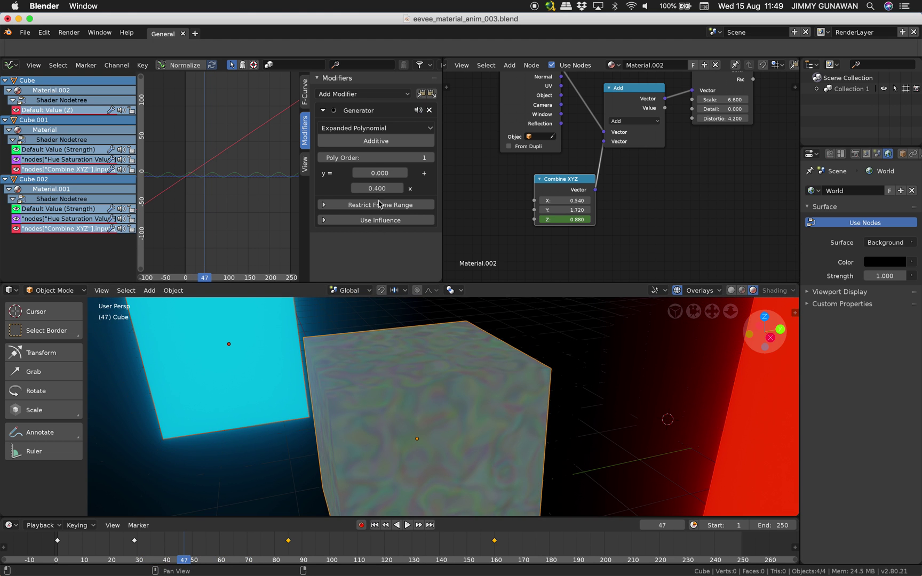
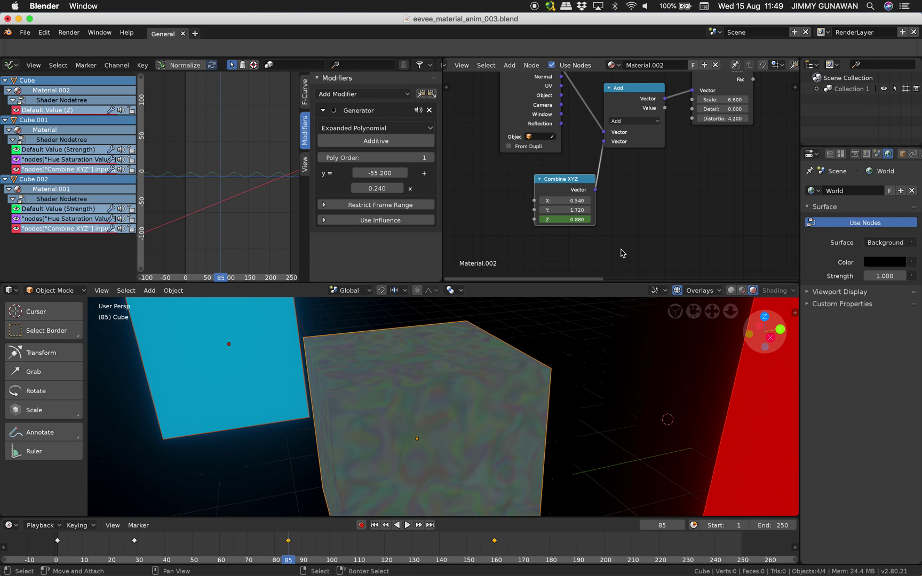
scroll(583, 233, "up", 4)
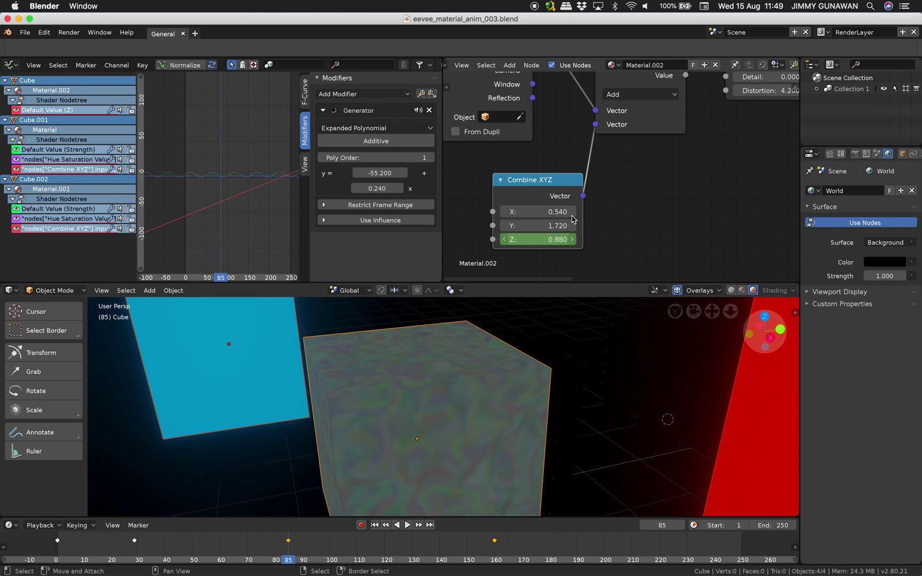
middle_click_drag(545, 179, 567, 174)
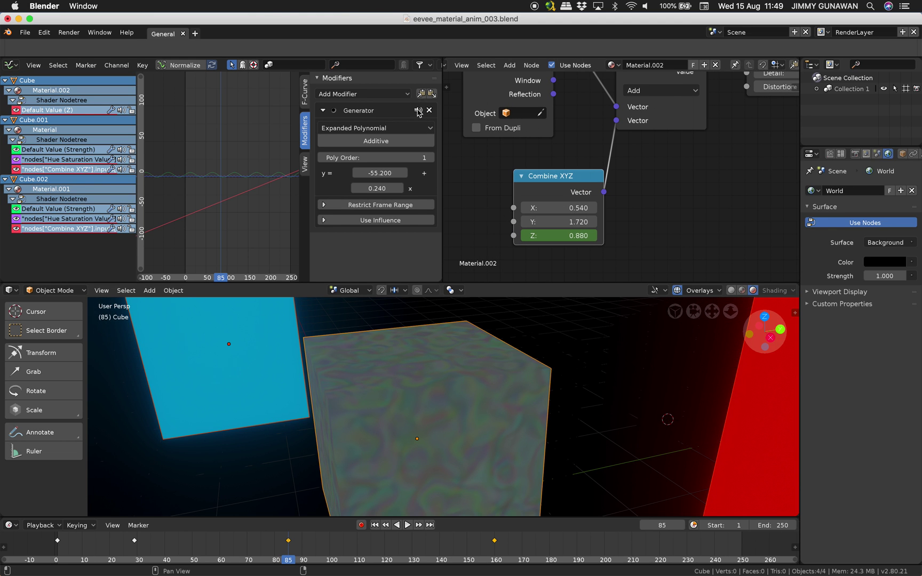
key("space")
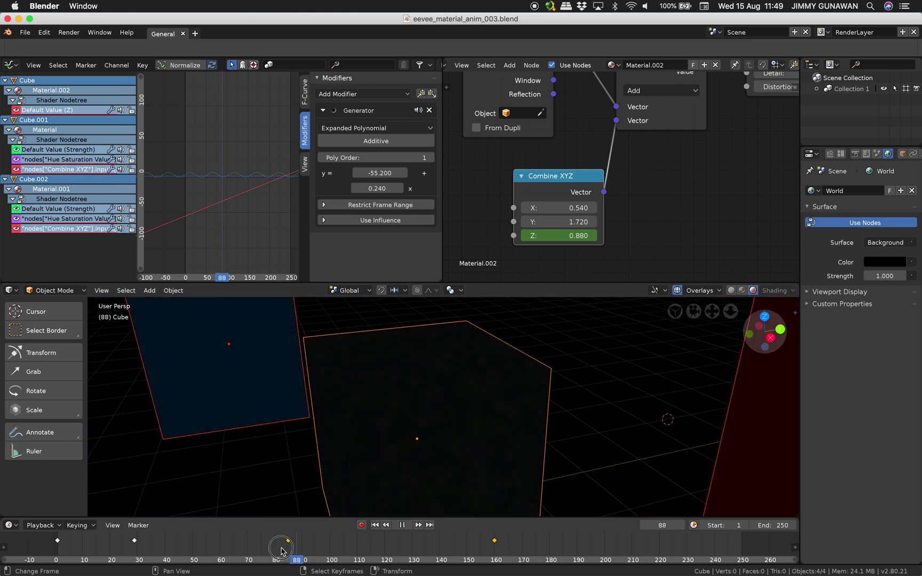
left_click_drag(281, 548, 371, 557)
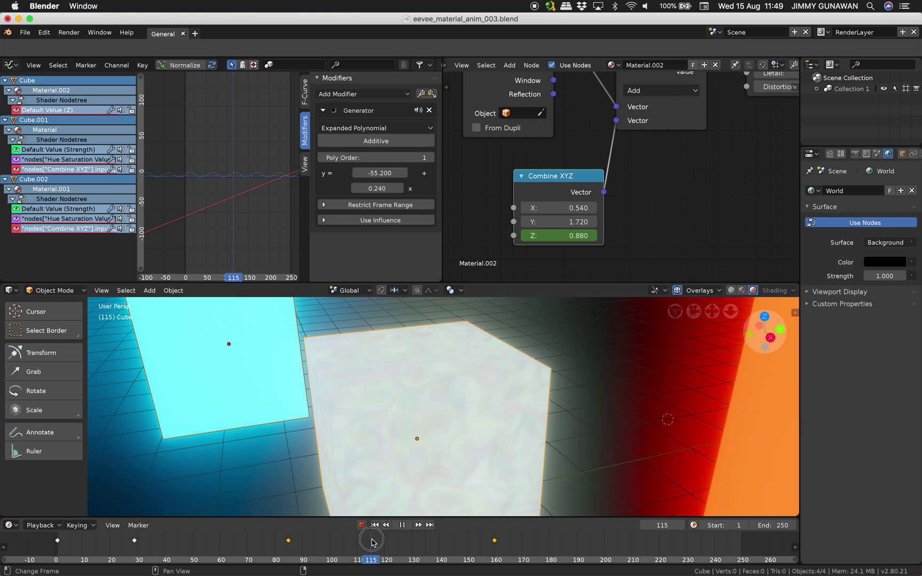
Add a Sine Built-In Function modifier to the Z curve with Additive and Use Influence enabled, and save the file.
left_click(368, 95)
left_click(369, 120)
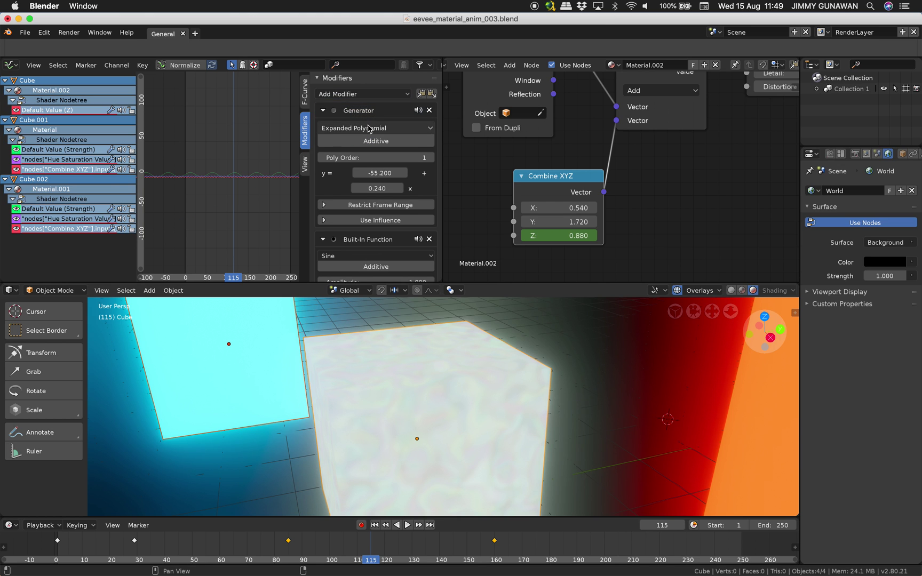
middle_click_drag(261, 184, 261, 165, "ctrl")
scroll(407, 266, "down", 5)
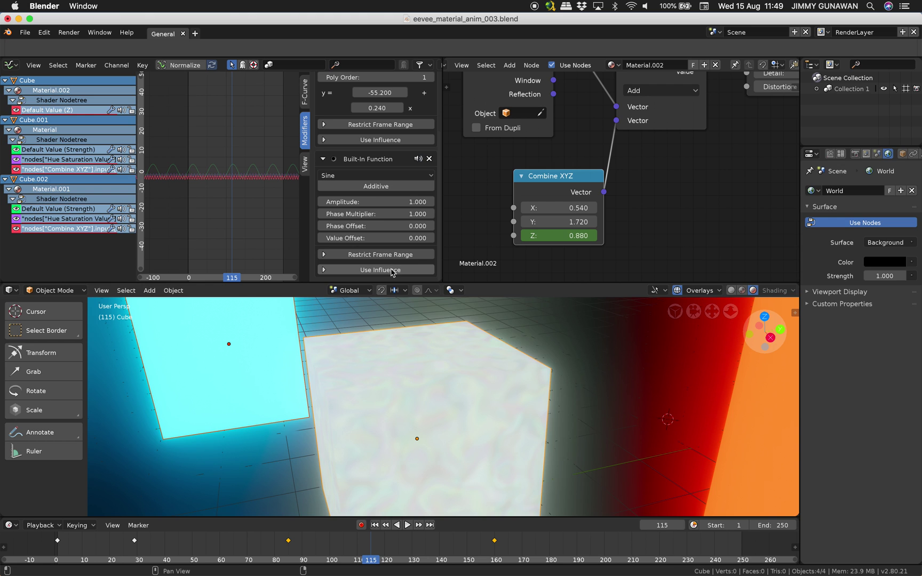
left_click(392, 270)
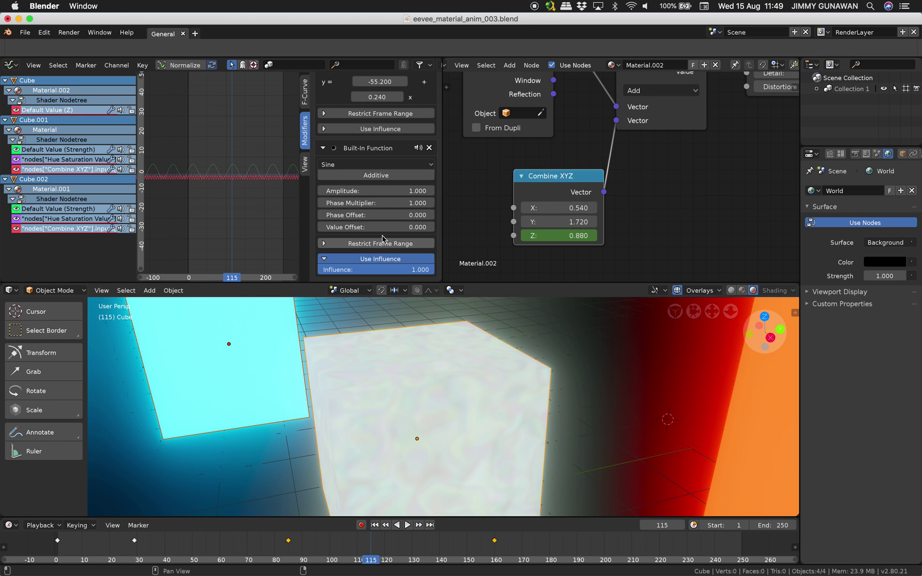
middle_click_drag(248, 180, 263, 192, "ctrl")
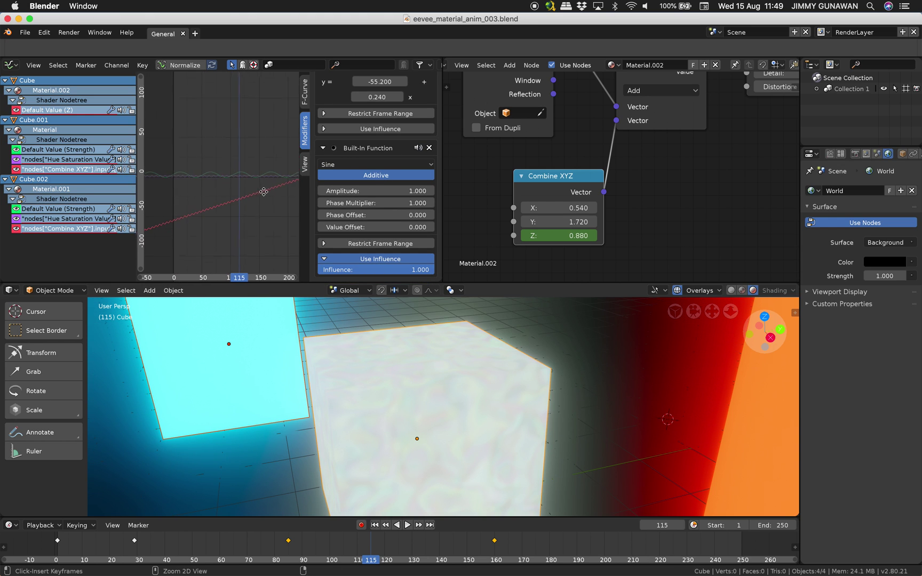
key("ctrl+s")
left_click(261, 193)
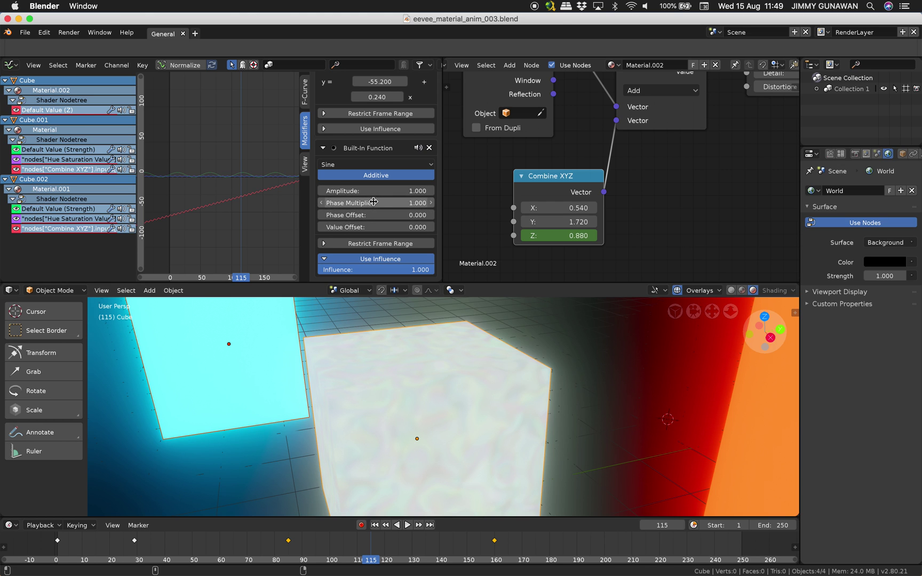
Set the Sine modifier's amplitude to 8.080, phase multiplier to 0.200 and value offset to -0.280.
left_click_drag(376, 226, 362, 226)
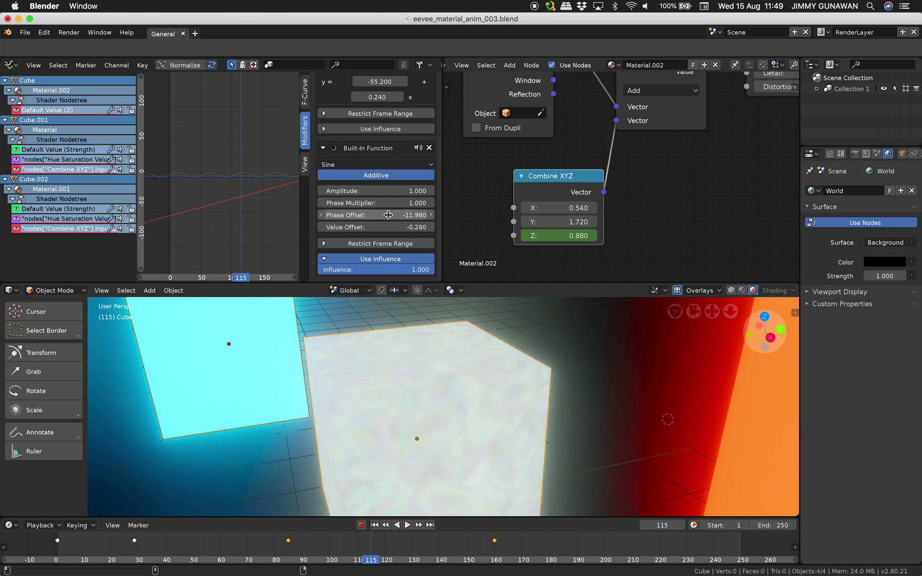
key("Return")
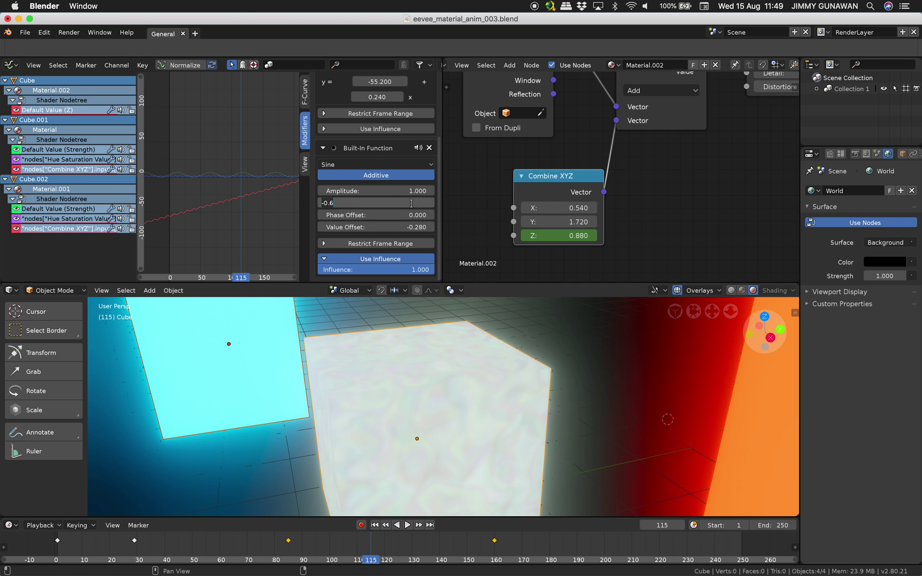
left_click_drag(411, 191, 427, 191)
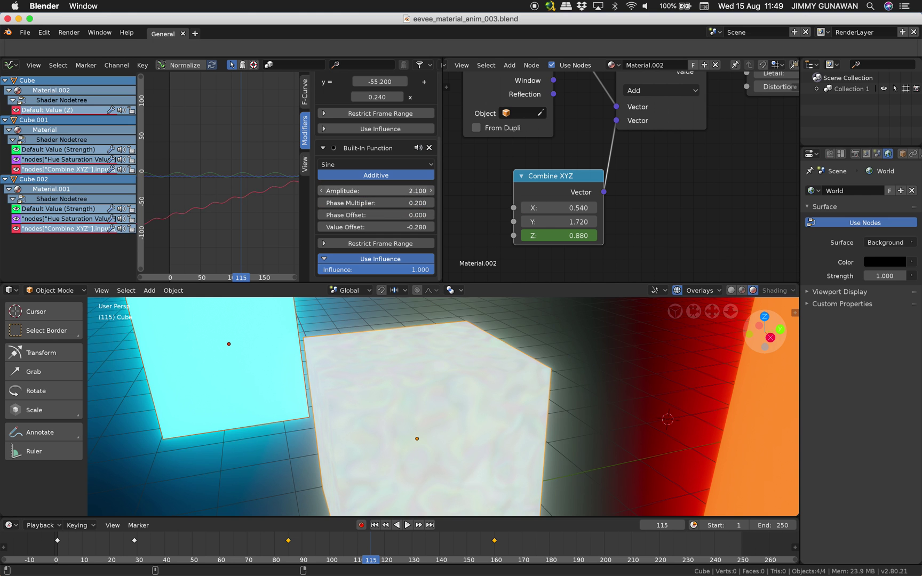
Scrub the timeline and play the animation to examine the noise pattern on the middle cube among all three cubes.
left_click_drag(216, 545, 288, 545)
key("space")
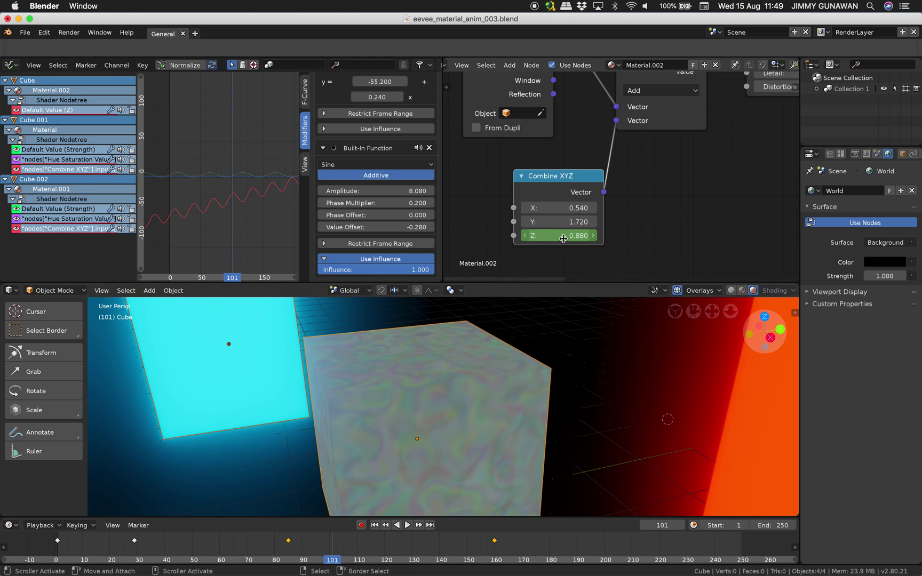
left_click_drag(384, 547, 467, 545)
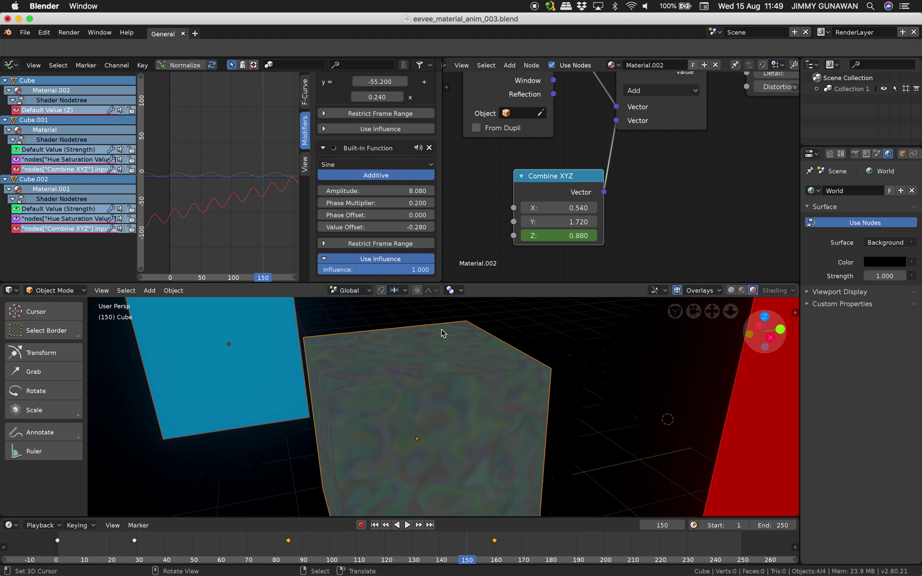
left_click(442, 363)
middle_click_drag(459, 384, 464, 387)
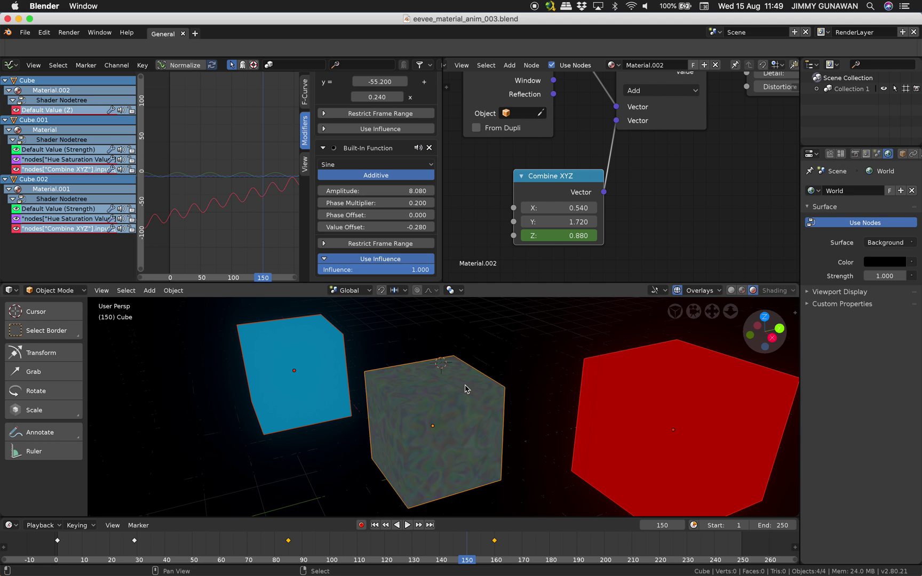
key("space")
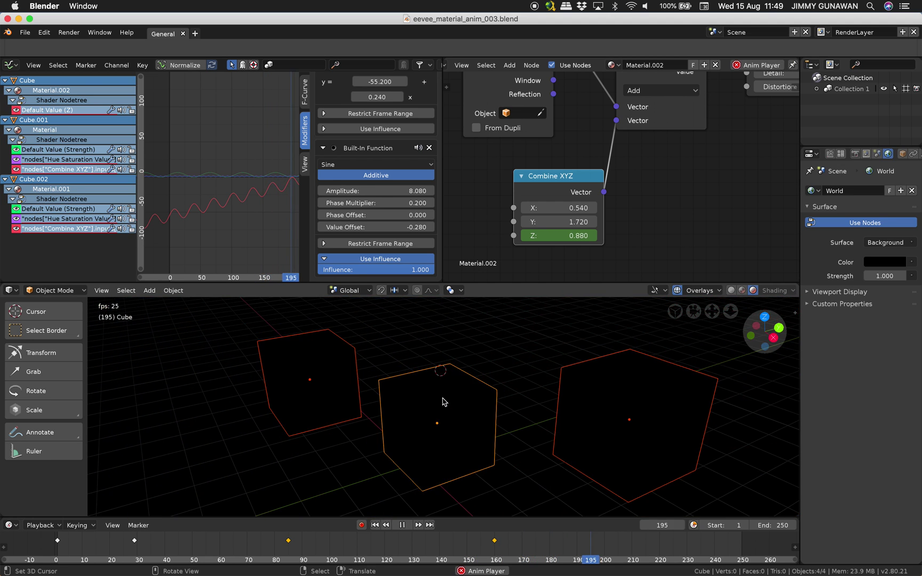
Space out the Vector Math and Noise Texture nodes between the Combine XYZ and Multiply nodes.
scroll(620, 173, "down", 5)
middle_click_drag(644, 157, 627, 180)
left_click_drag(612, 135, 611, 130)
middle_click_drag(688, 118, 635, 135)
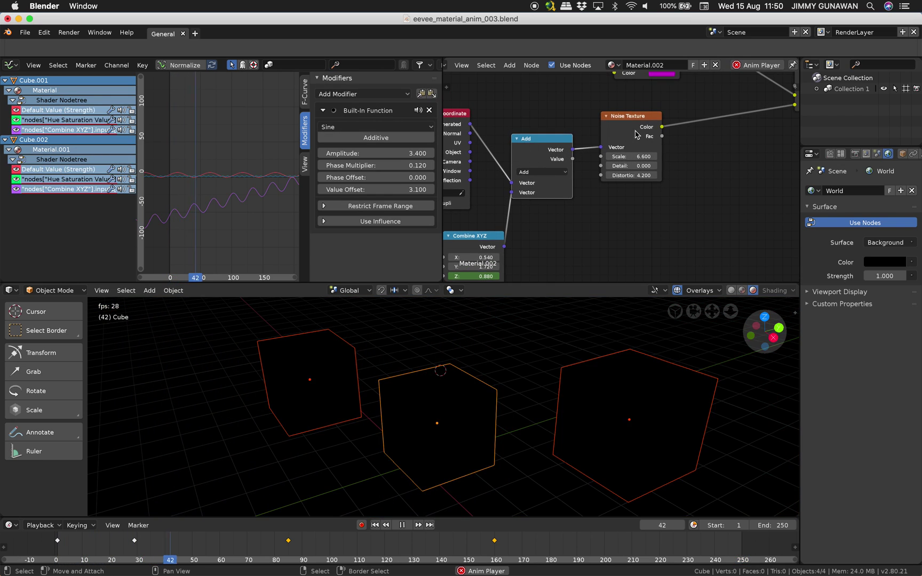
left_click_drag(635, 135, 664, 132)
scroll(664, 133, "down", 1)
middle_click_drag(664, 133, 618, 188)
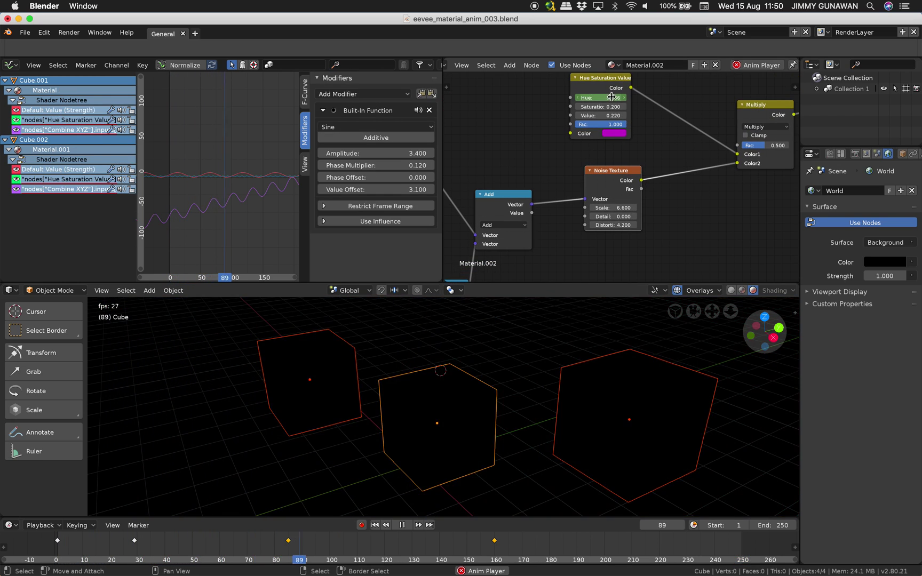
Show the Graph Editor's View Properties and select only the middle cube while the animation plays.
left_click(305, 164)
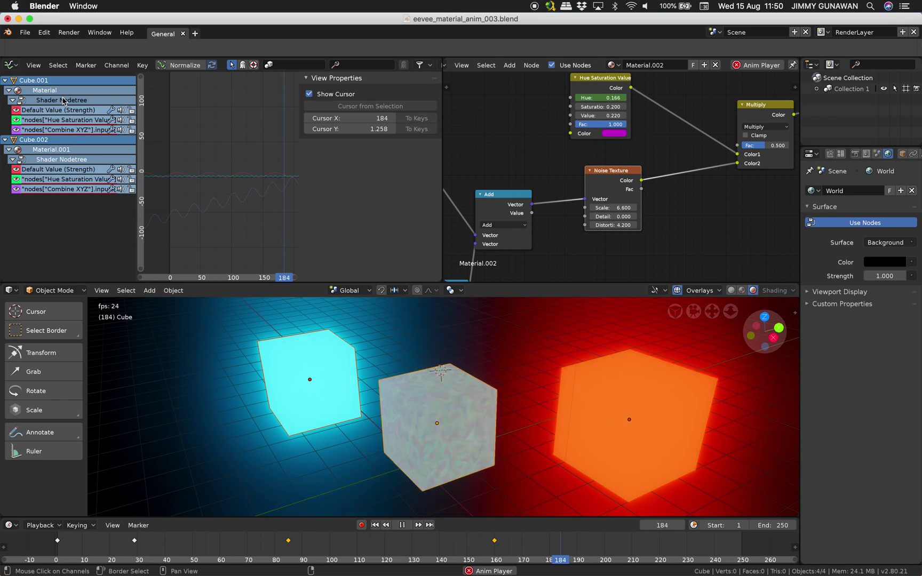
left_click(417, 391)
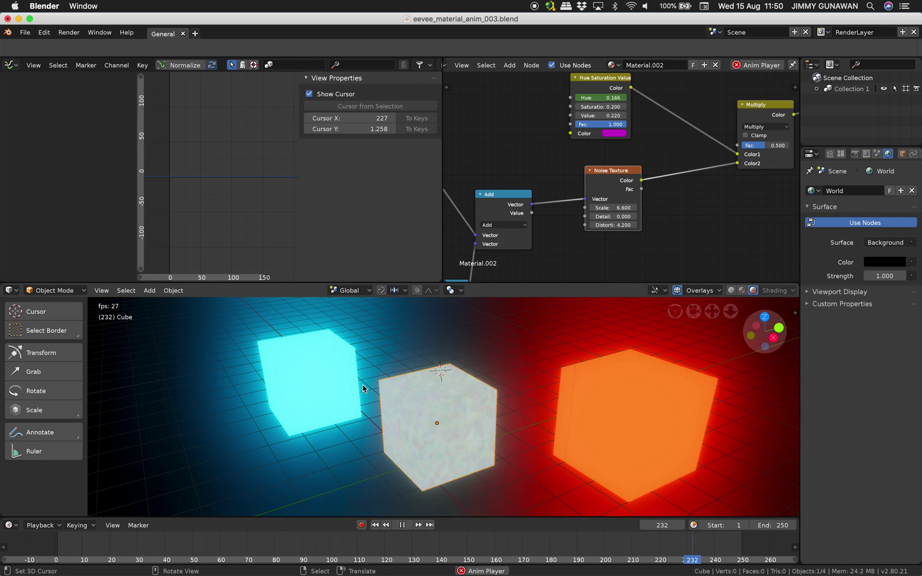
Select all three cubes, stop the animation playback and frame all nodes of the red cube's material.
right_click(341, 388)
right_click(430, 407, "shift")
right_click(618, 414, "shift")
middle_click_drag(560, 409, 558, 397)
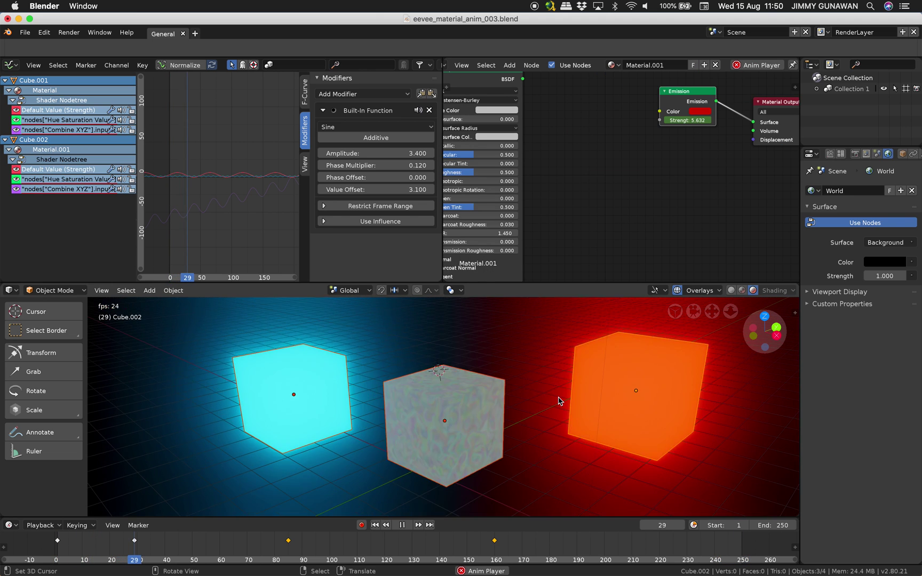
key("Escape")
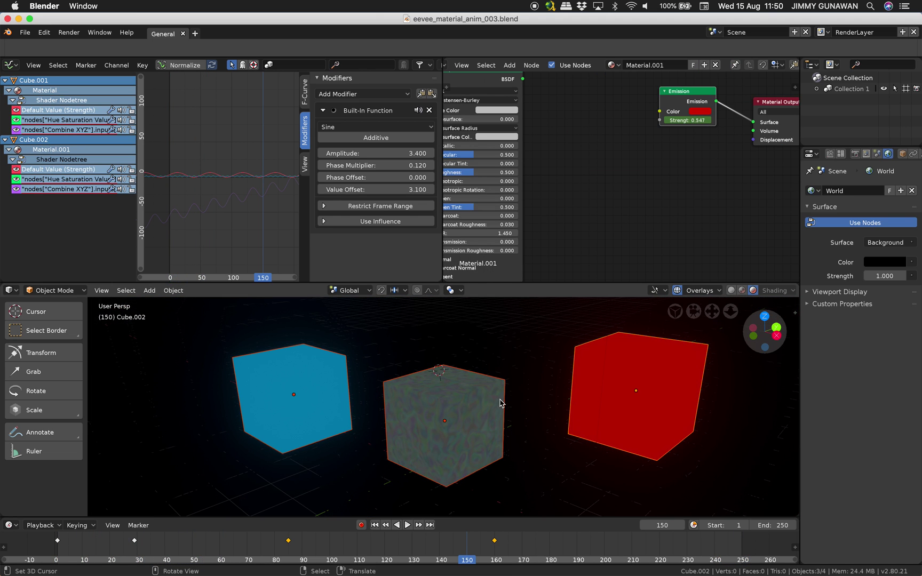
key("Home")
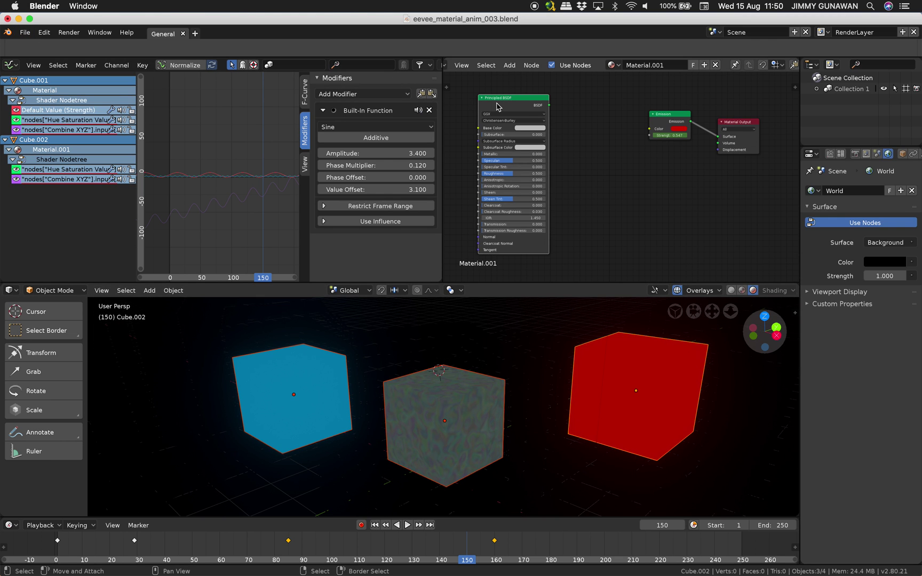
Reopen eevee_material_anim_003.blend and save it as eevee_material_anim_004.blend on the Desktop.
left_click(25, 33)
mouse_move(83, 68)
left_click(130, 60)
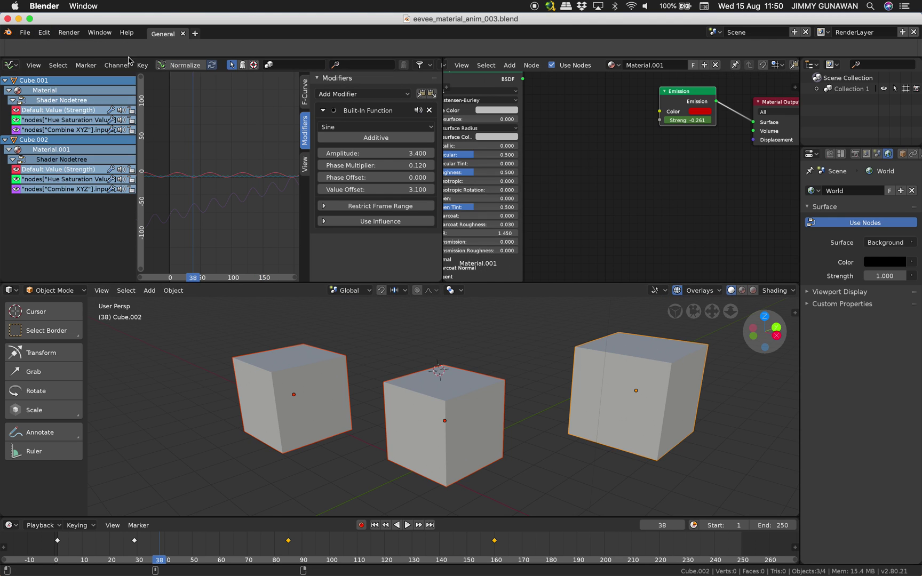
left_click(23, 33)
left_click(40, 128)
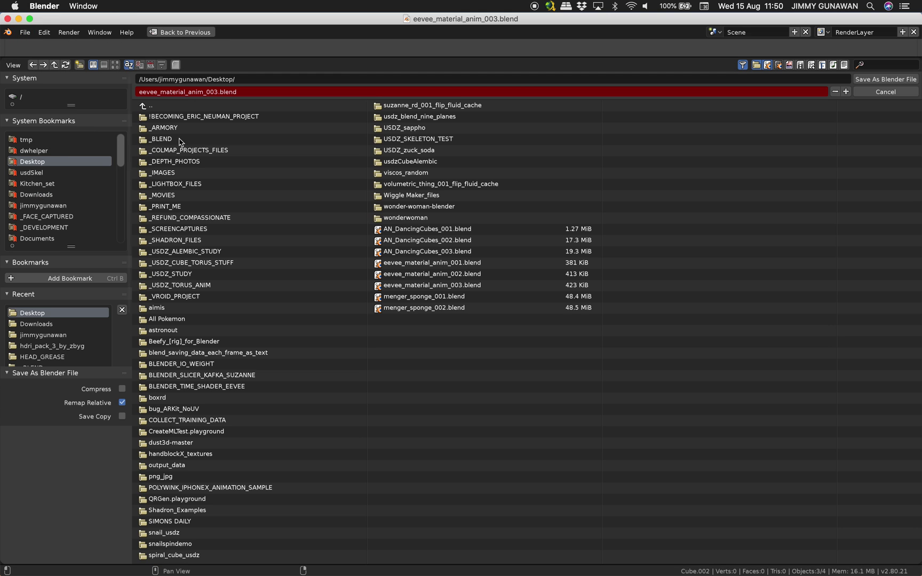
left_click(864, 82)
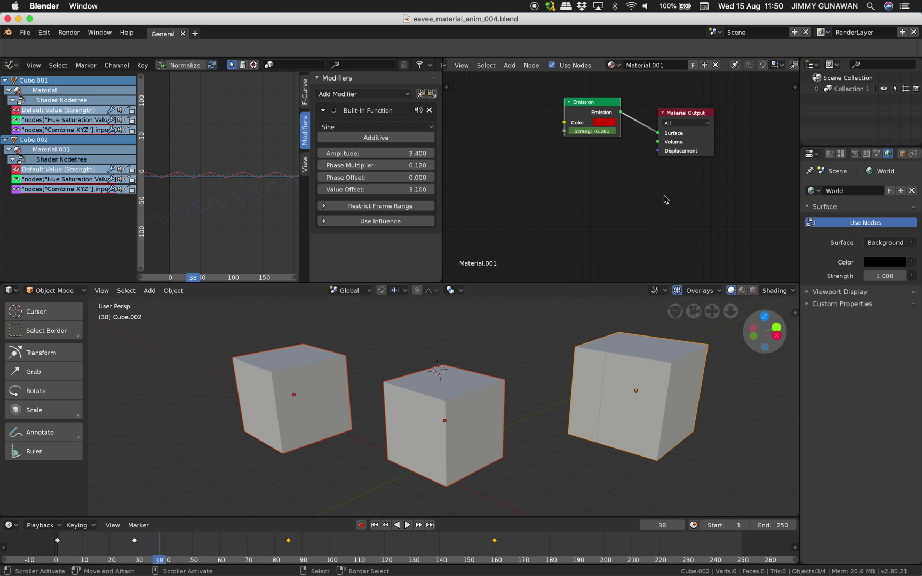
Switch the 3D viewport to rendered shading and play the animation of all three cubes.
left_click(753, 290)
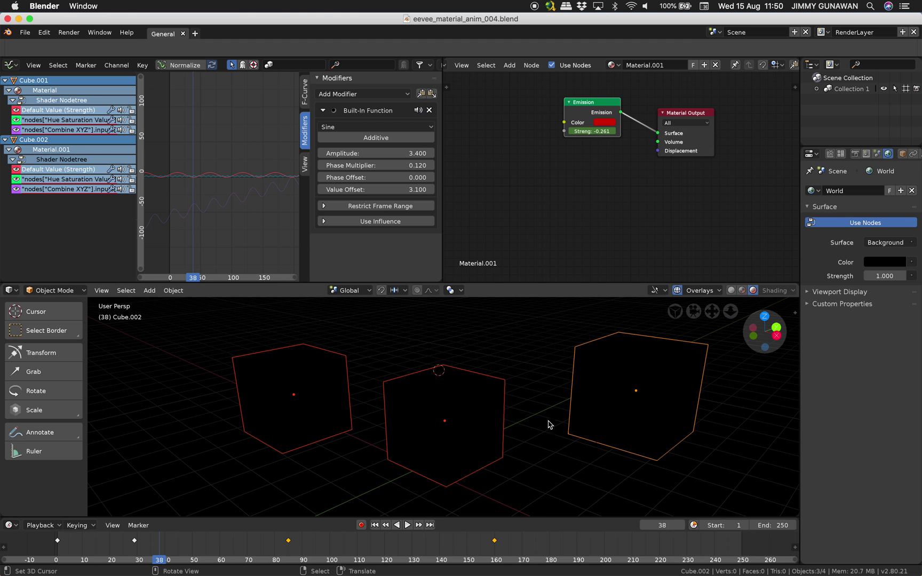
left_click_drag(314, 544, 359, 545)
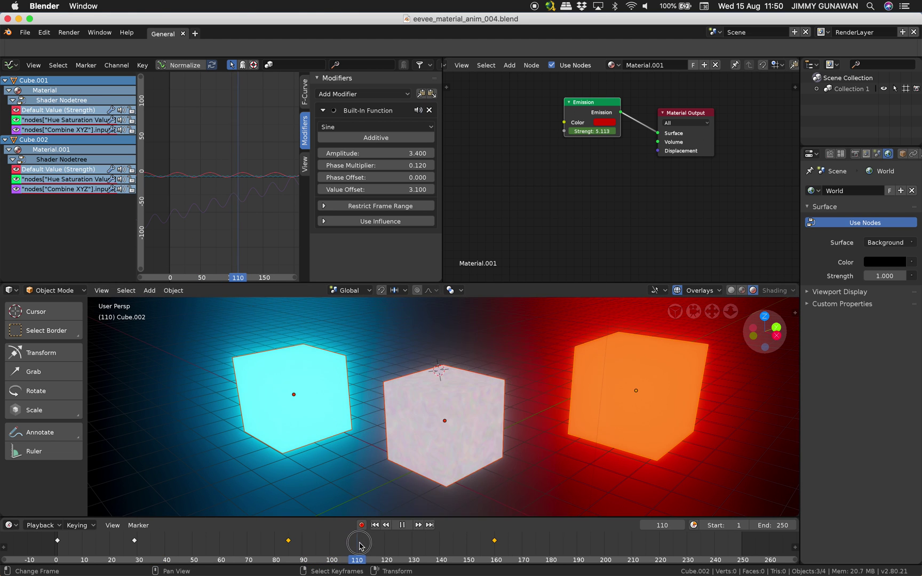
key("space")
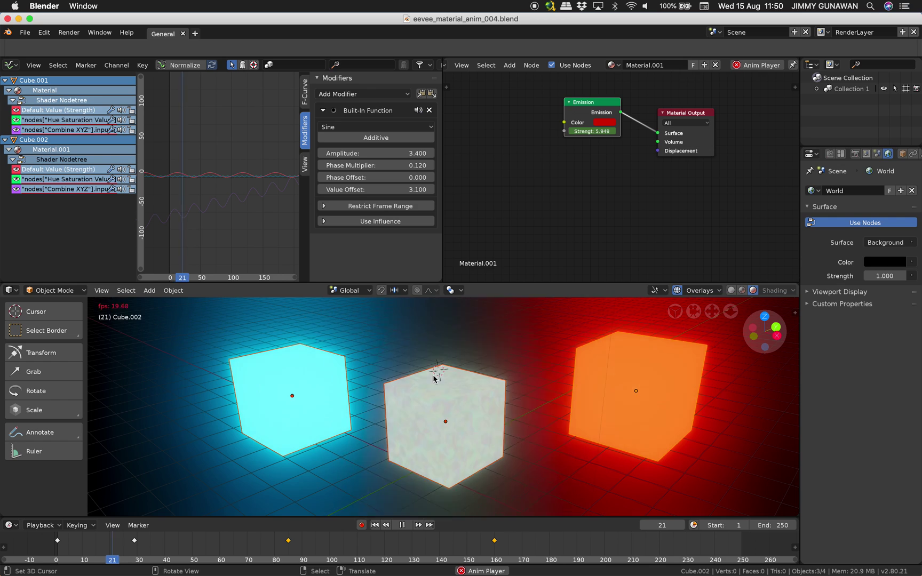
Select the middle cube, set its Noise Texture scale to 1 and save over eevee_material_anim_004.blend.
left_click(490, 436)
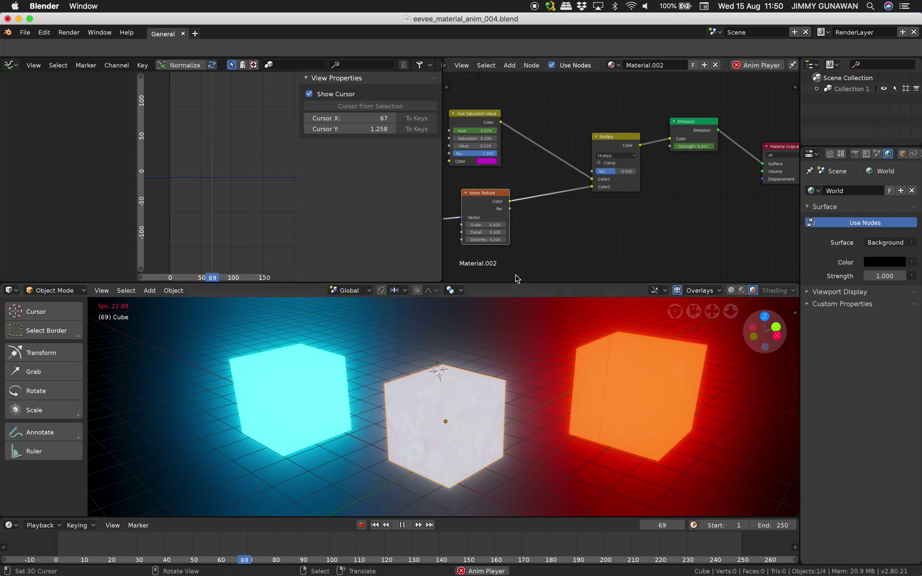
middle_click_drag(544, 208, 634, 190)
scroll(590, 190, "up", 3)
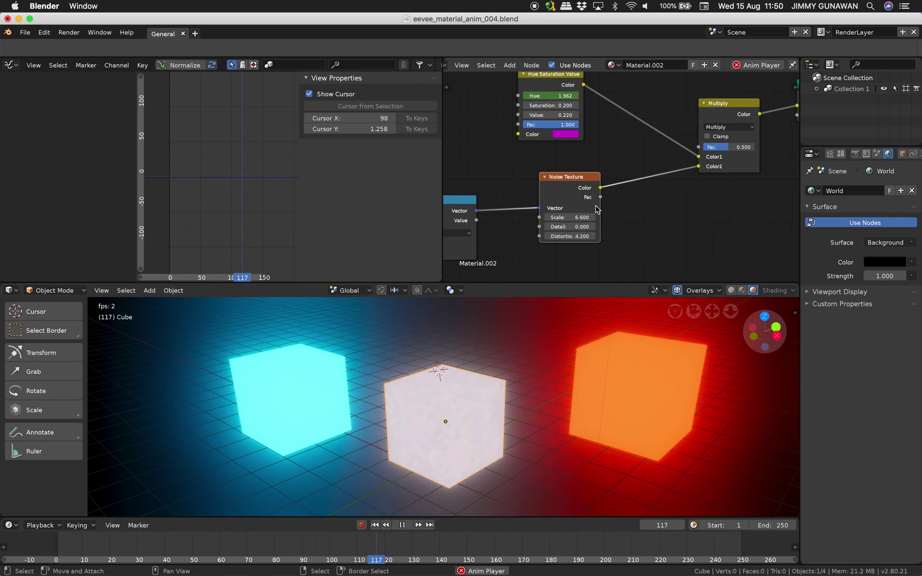
double_click(582, 217)
type("1")
key("Return")
scroll(615, 218, "up", 2)
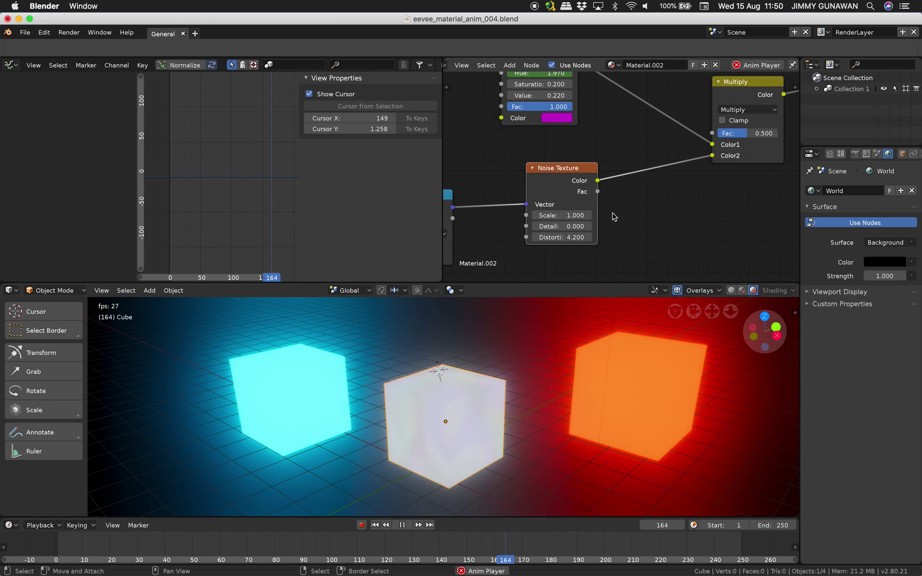
key("ctrl+s")
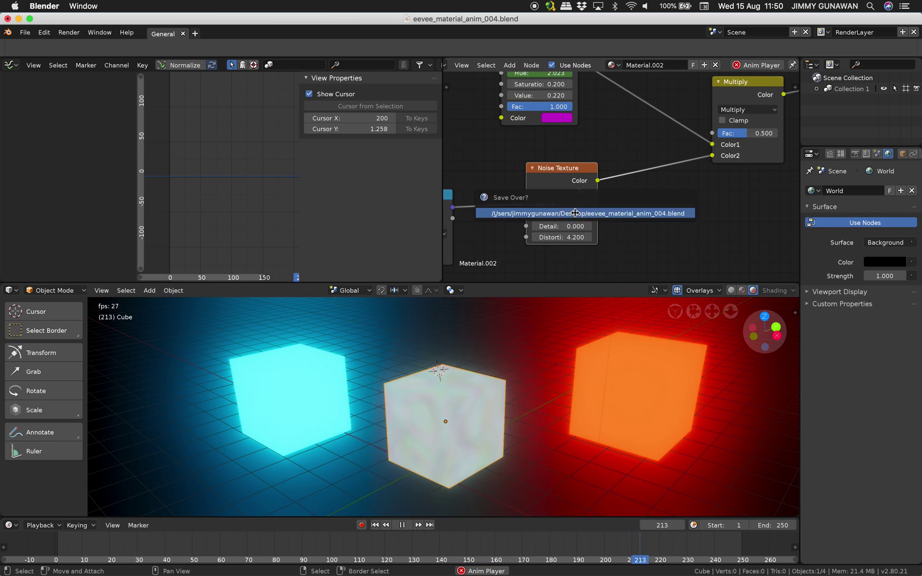
left_click(575, 213)
Move the Add node closer to the Noise Texture node in the middle cube's material.
scroll(566, 249, "down", 1)
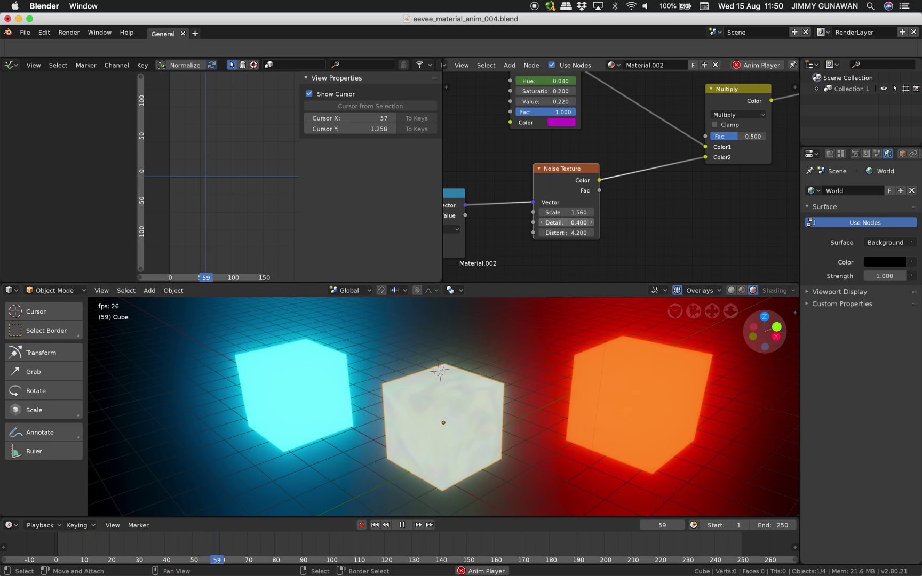
scroll(607, 257, "down", 1)
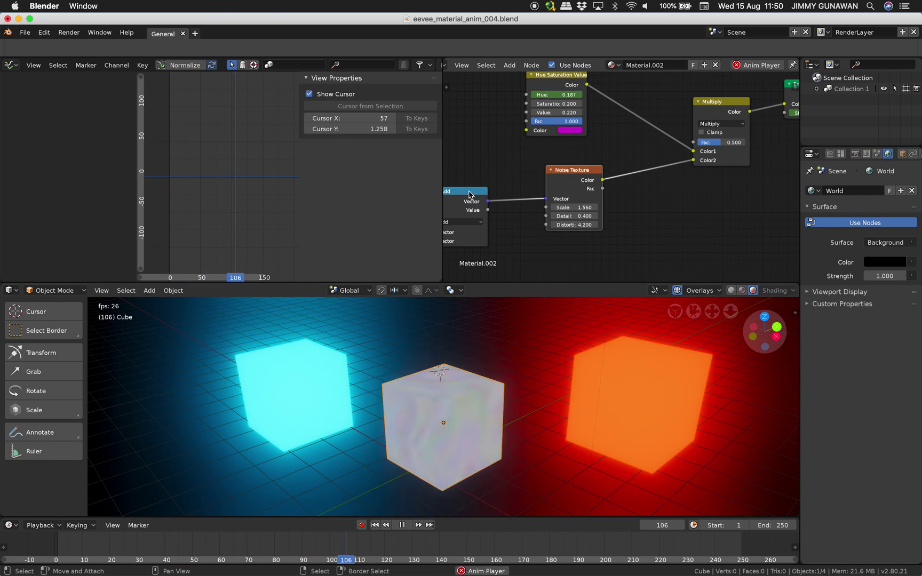
left_click_drag(470, 195, 512, 187)
middle_click_drag(565, 131, 633, 128)
scroll(582, 184, "down", 2)
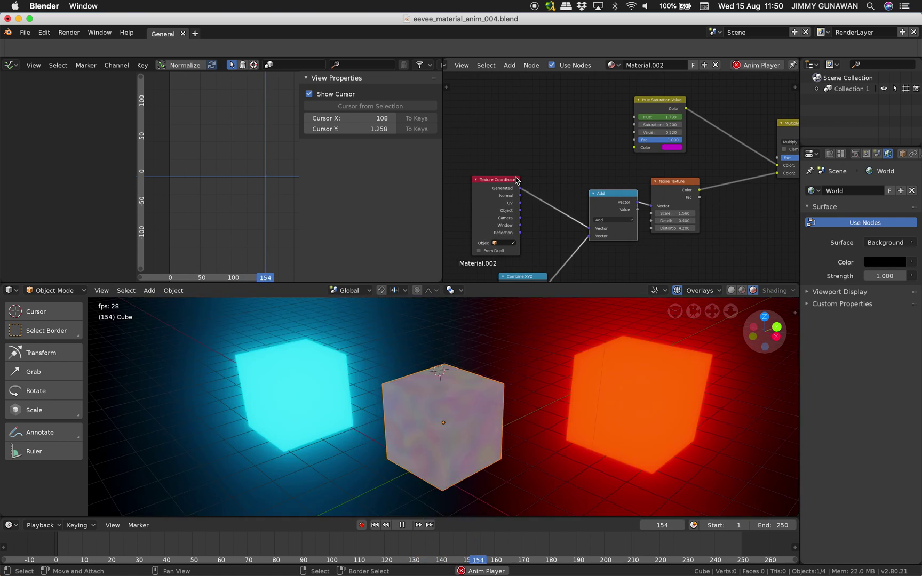
middle_click_drag(517, 180, 562, 112)
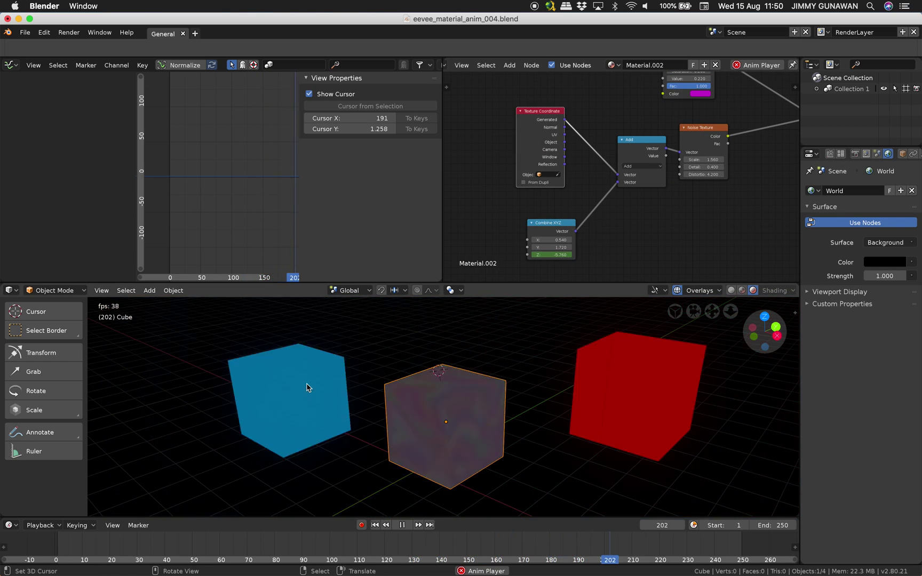
Try to adjust the F-curve modifier values on the cyan cube's Combine XYZ channel while the animation plays.
right_click(306, 388)
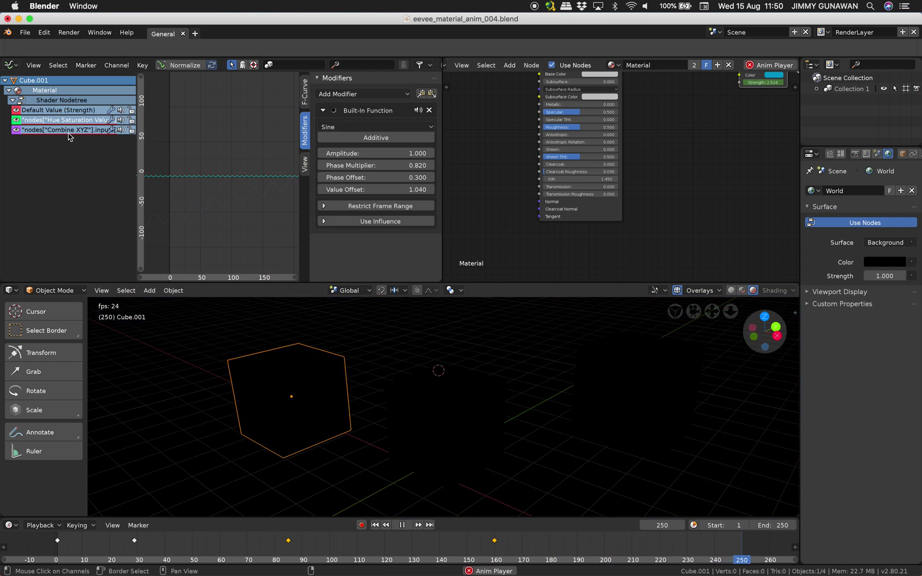
left_click(68, 130)
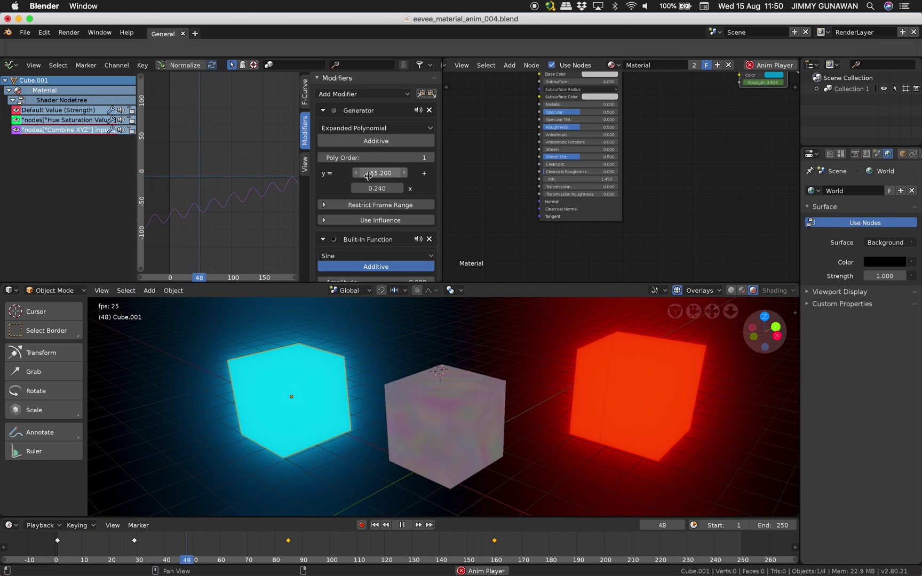
scroll(385, 239, "down", 6)
left_click_drag(388, 225, 440, 206)
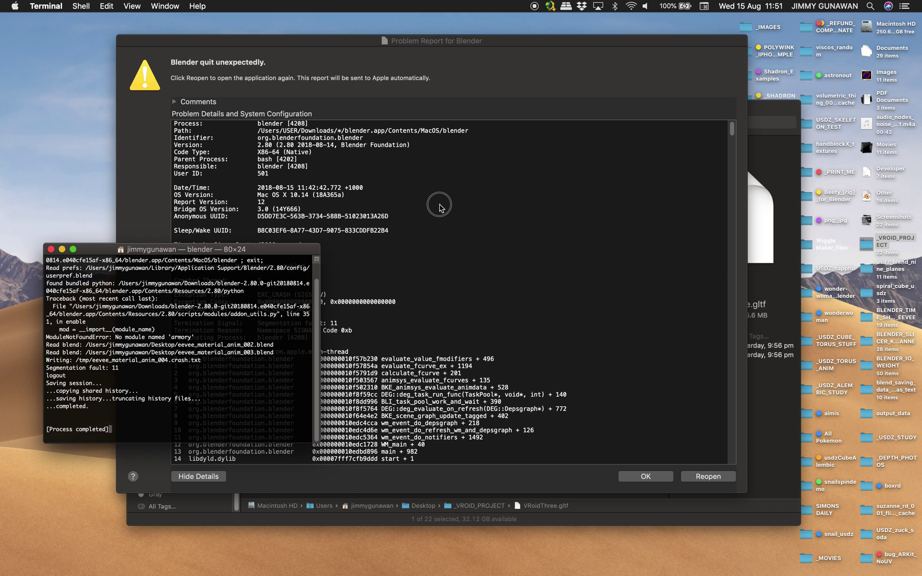
Close the old Terminal window, dismiss the crash report and relaunch Blender.
left_click(51, 249)
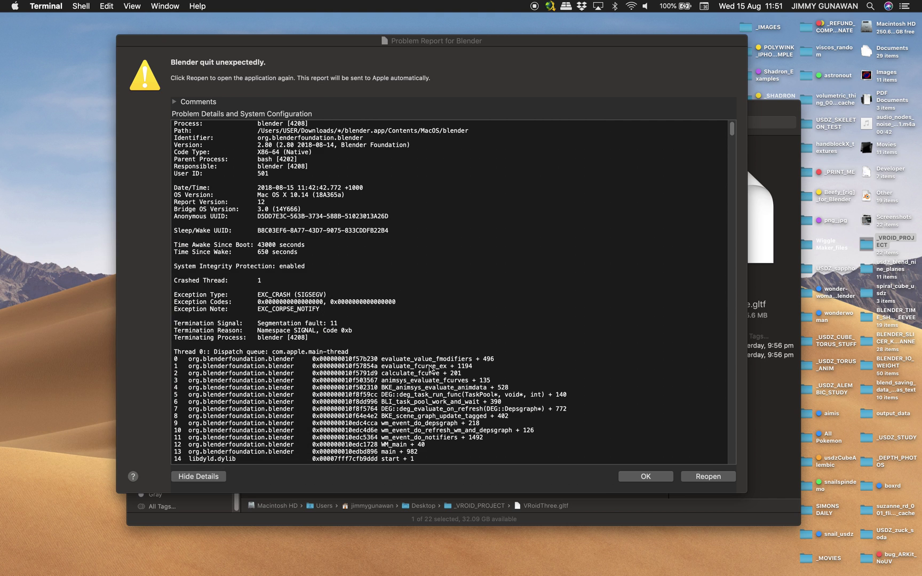
left_click(641, 476)
left_click(493, 123)
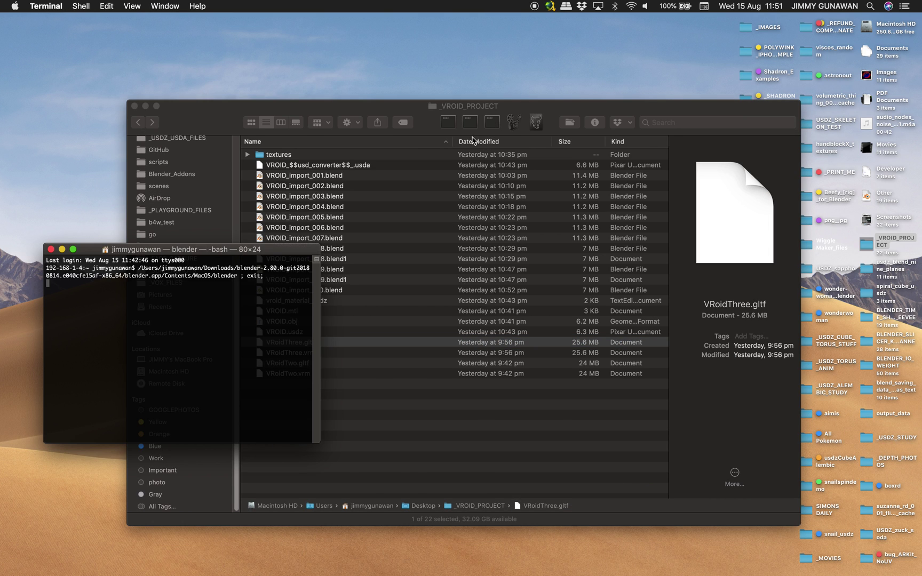
left_click(646, 477)
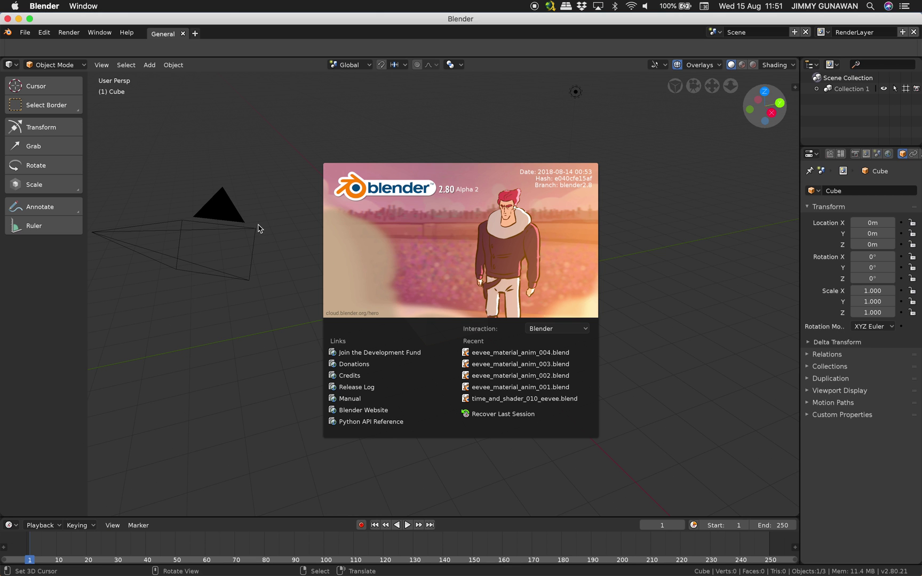
Open the recent file eevee_material_anim_004.blend.
left_click(25, 32)
mouse_move(94, 68)
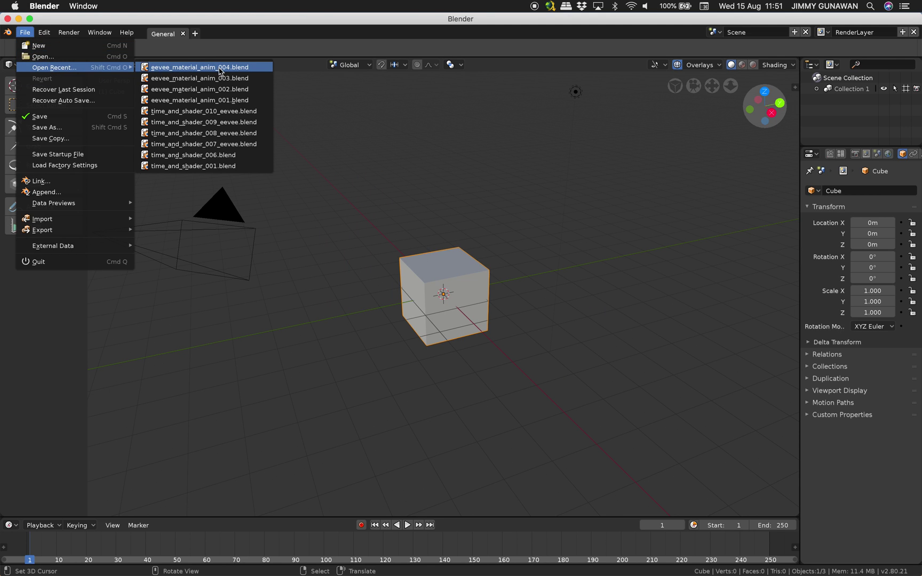
left_click(218, 66)
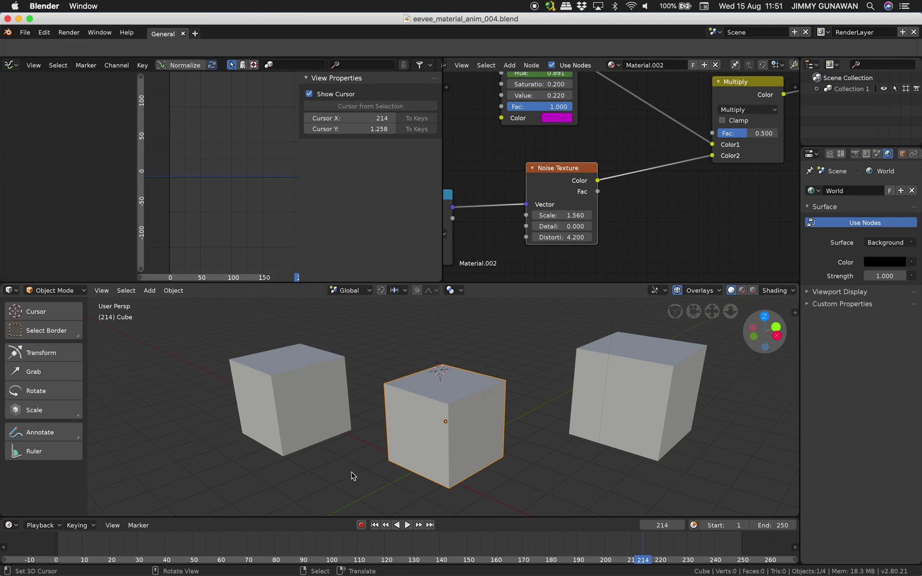
Switch the 3D viewport to rendered shading and scrub the timeline to frame 132.
middle_click_drag(350, 474, 386, 458)
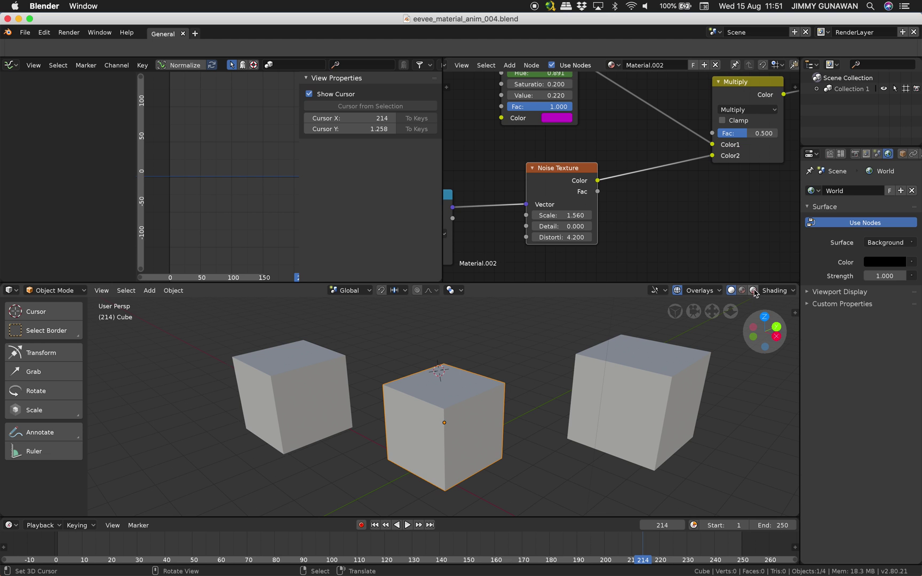
scroll(669, 227, "down", 4)
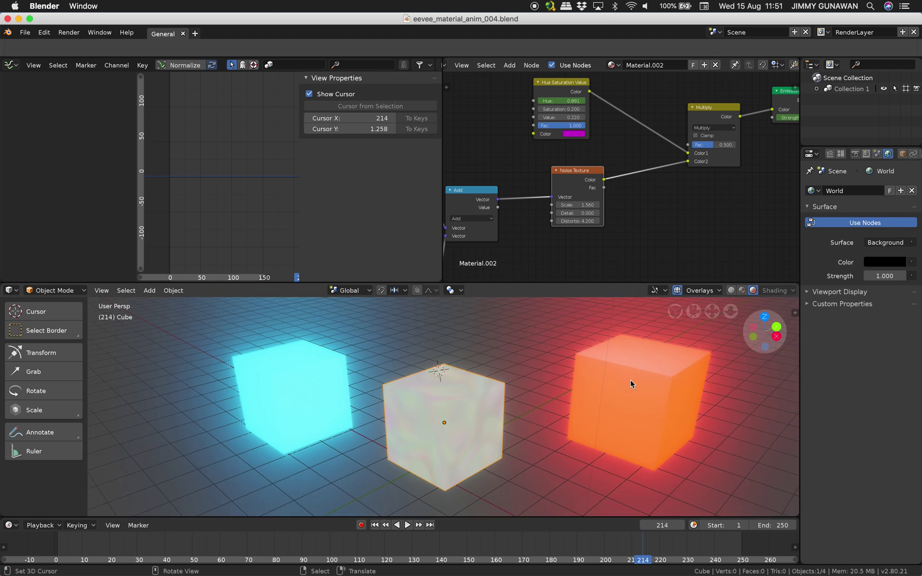
middle_click_drag(631, 380, 642, 371)
left_click_drag(336, 552, 458, 543)
left_click_drag(515, 536, 418, 544)
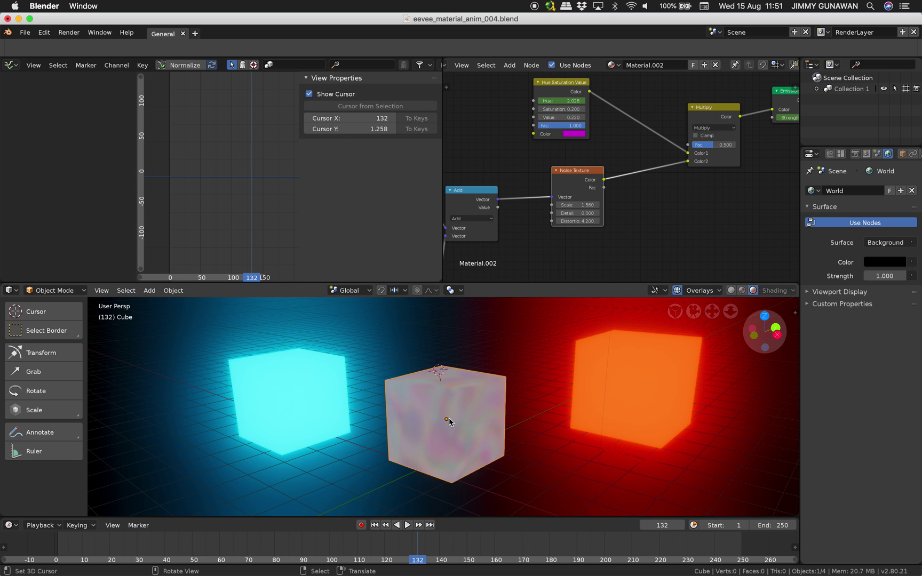
Save over eevee_material_anim_004.blend and view the middle cube's node chain through to Material Output.
key("ctrl+s")
left_click(450, 421)
scroll(622, 173, "down", 4)
scroll(622, 173, "up", 2)
middle_click_drag(623, 175, 562, 175)
middle_click_drag(660, 173, 609, 172)
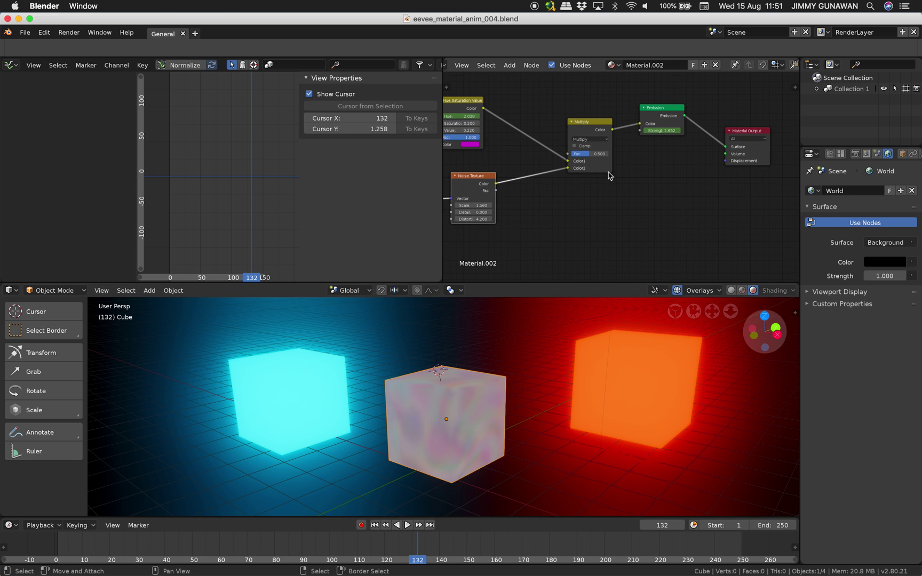
Examine the glow of all three cubes from different angles while scrubbing the timeline.
middle_click_drag(642, 395, 632, 403)
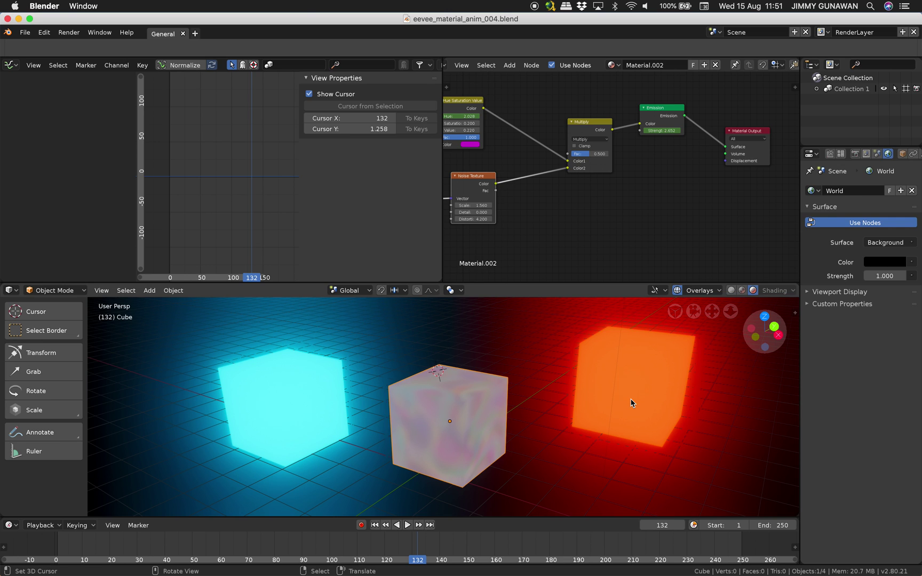
middle_click_drag(630, 403, 646, 421)
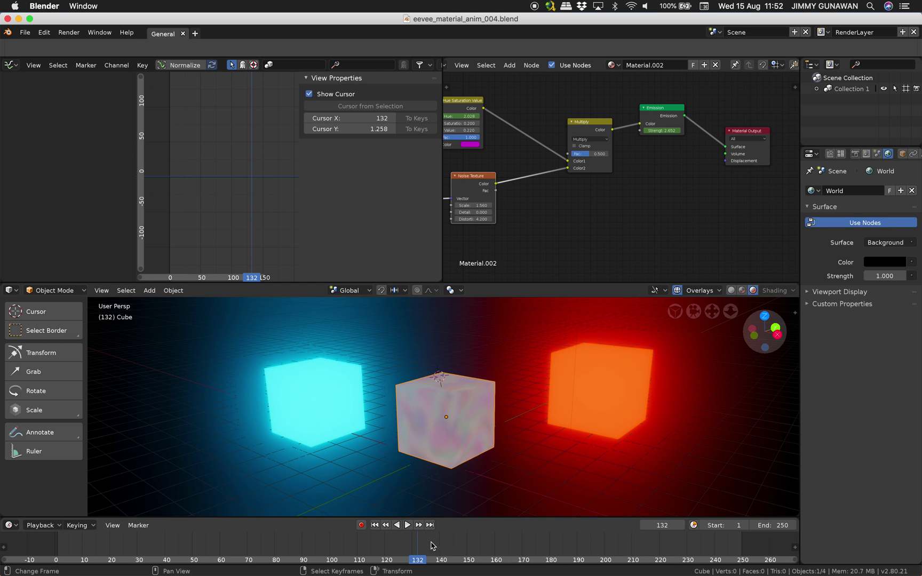
left_click_drag(411, 539, 512, 540)
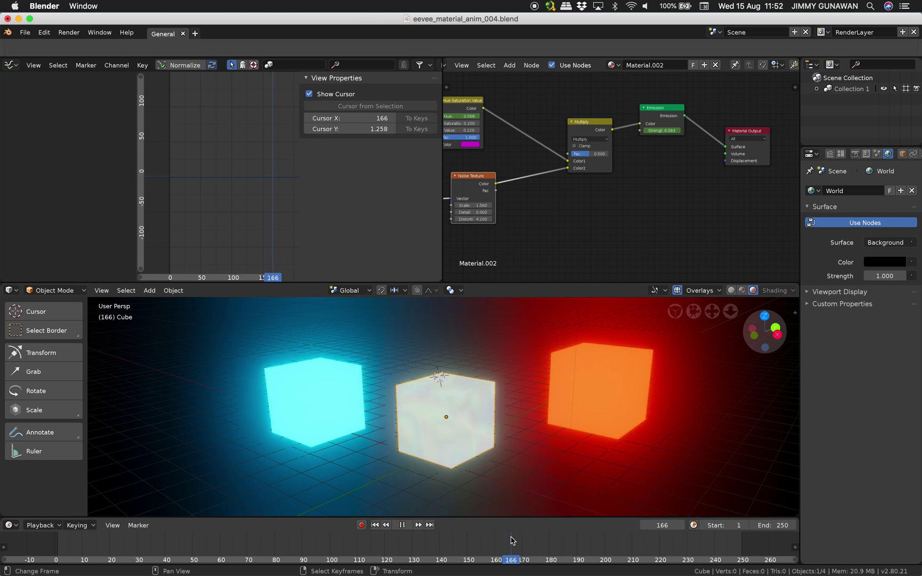
scroll(528, 372, "down", 3)
middle_click_drag(529, 372, 528, 392)
left_click_drag(541, 540, 582, 540)
Select the red cube and the cyan cube in turn, scrub through their glow animation and stop playback.
left_click(532, 426)
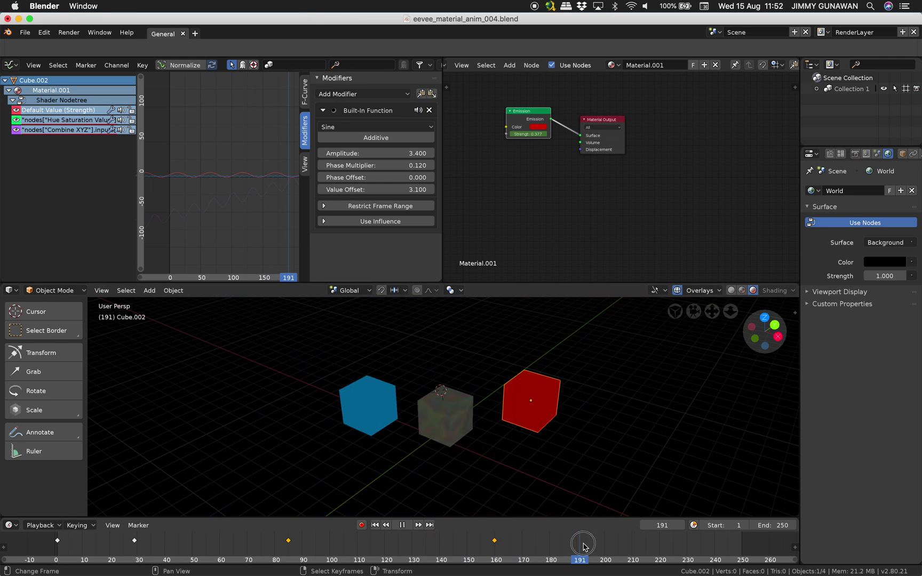
right_click(354, 403)
scroll(377, 407, "up", 2)
left_click_drag(406, 540, 425, 539)
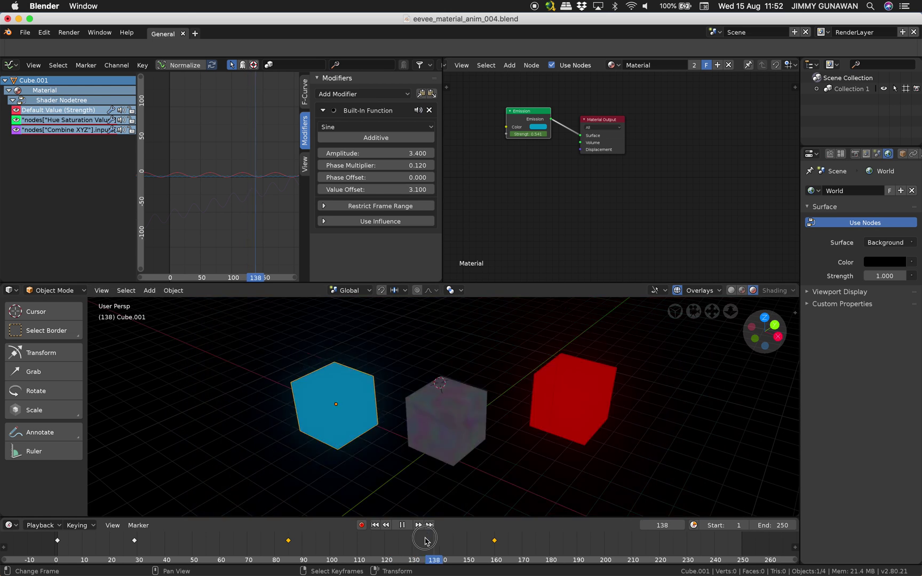
key("Escape")
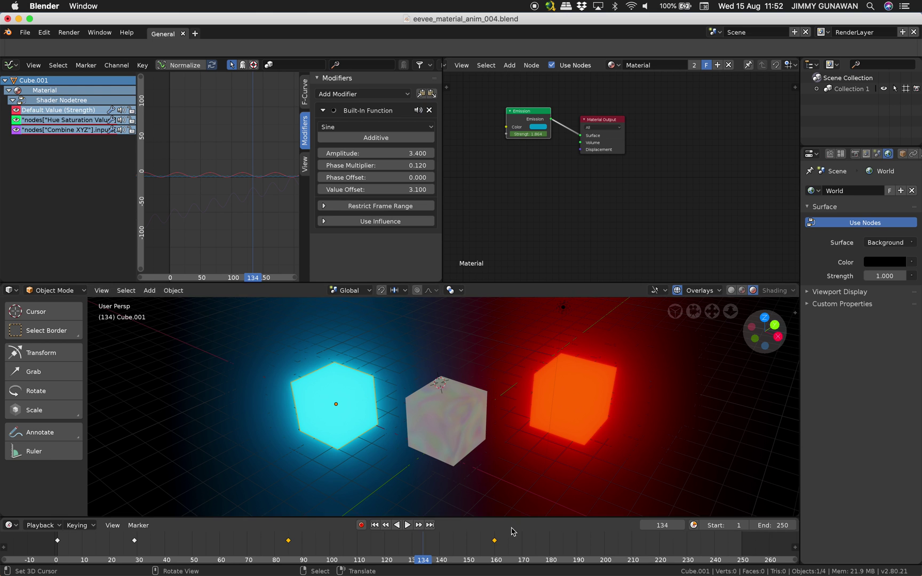
Scrub the timeline to frame 153 and inspect the Emission node's animated Strength up close.
left_click_drag(531, 554, 474, 555)
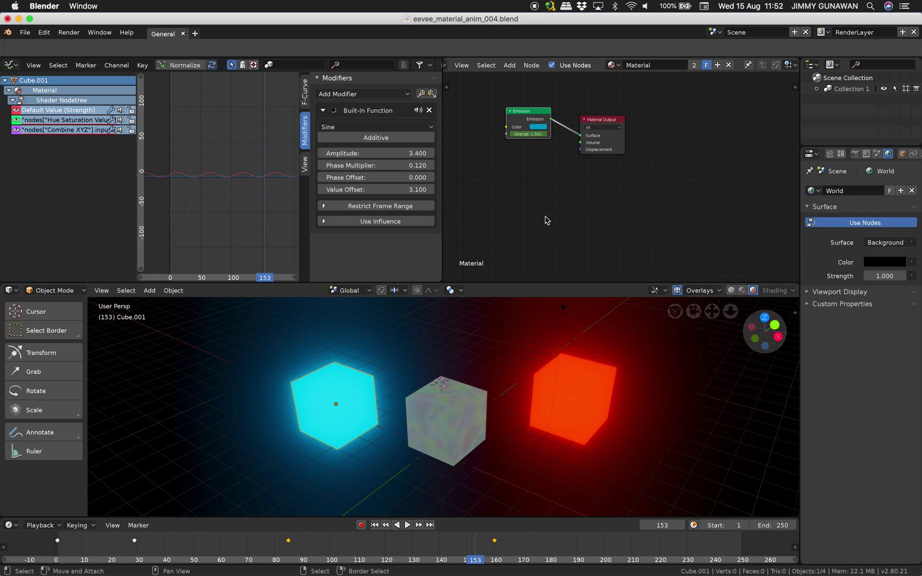
scroll(544, 158, "up", 3)
scroll(545, 157, "up", 1)
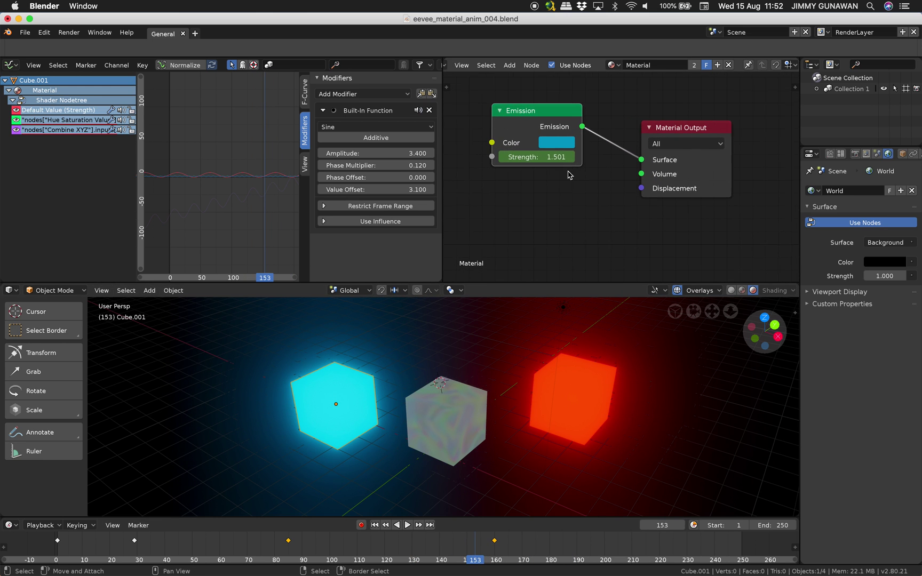
scroll(289, 67, "down", 2)
scroll(290, 67, "up", 3)
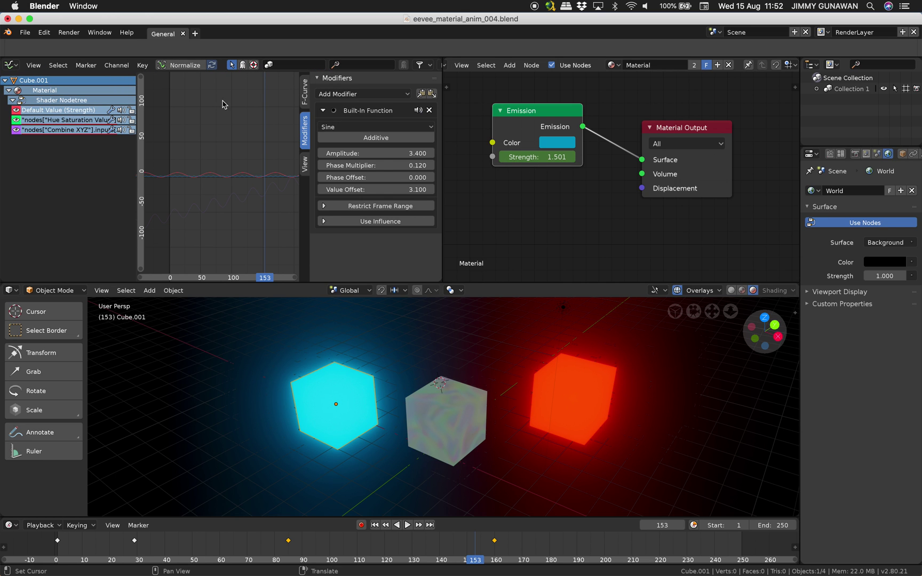
Play and scrub the animation while viewing the three glowing cubes from different angles, stopping at frame 156.
mouse_move(449, 413)
middle_mouse_down()
mouse_move(454, 419)
mouse_move(438, 421)
middle_mouse_up()
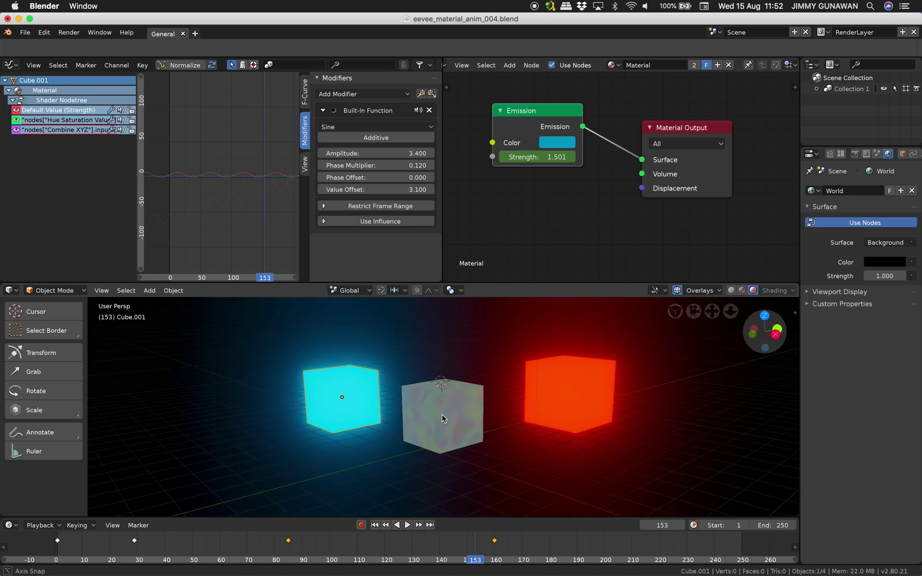
key("space")
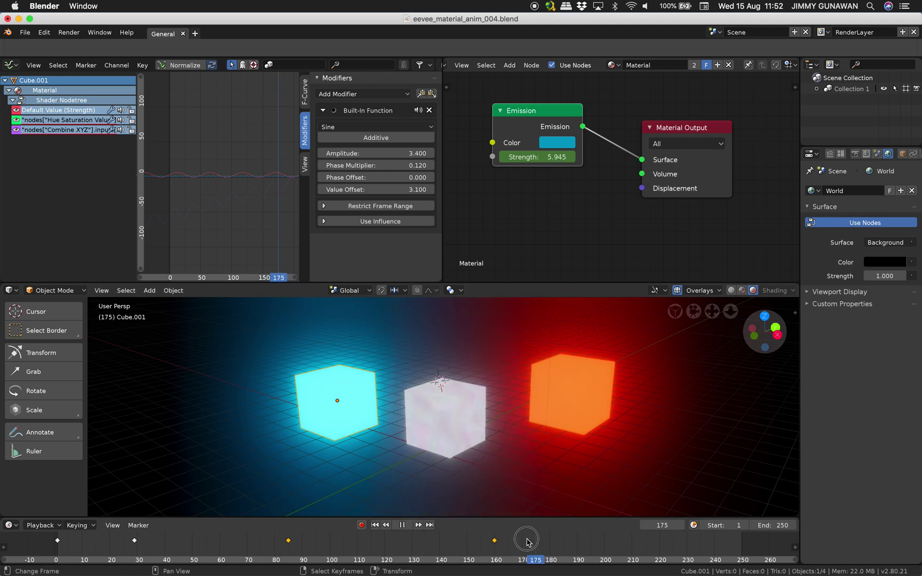
left_click_drag(453, 553, 493, 536)
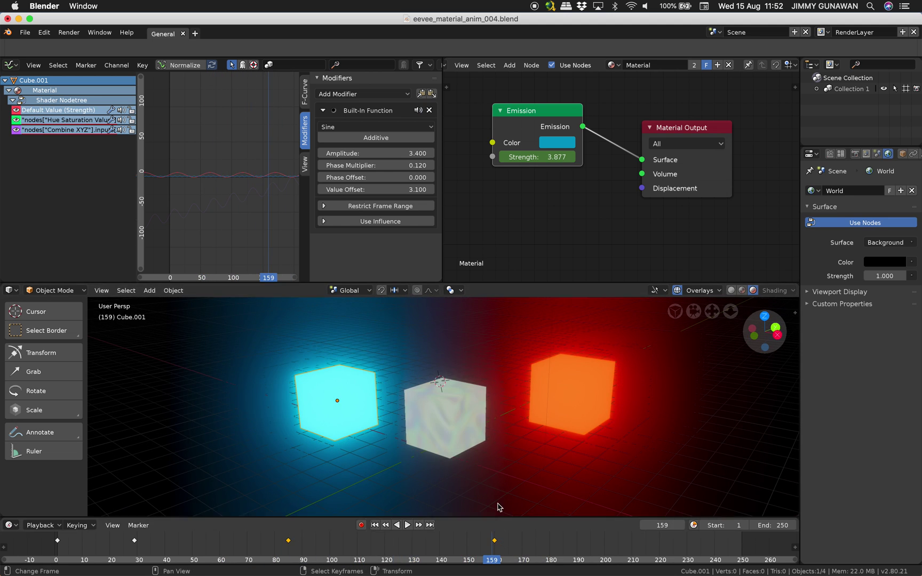
left_click_drag(550, 542, 570, 539)
middle_click_drag(587, 428, 559, 460)
left_click_drag(591, 548, 376, 551)
middle_click_drag(434, 431, 435, 438)
left_click_drag(444, 551, 483, 553)
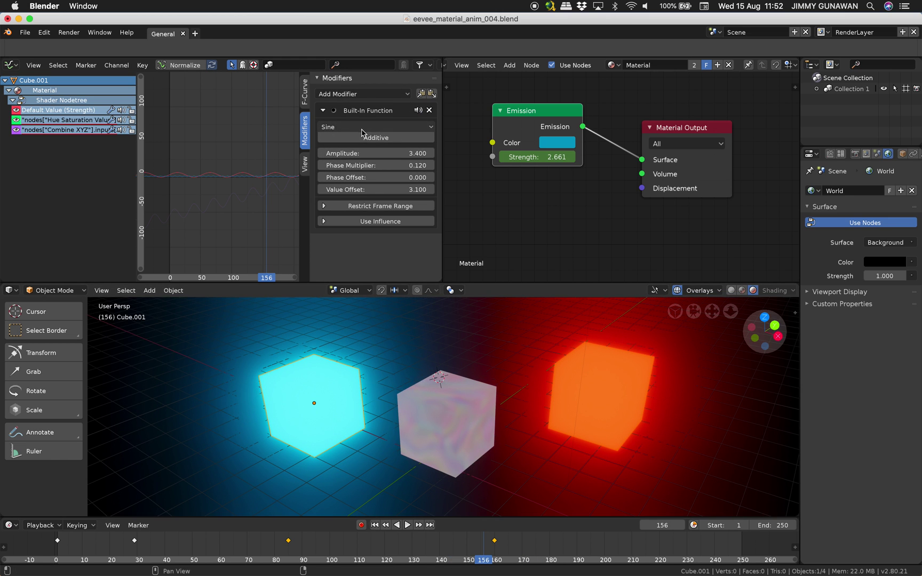
Search the addable shader nodes for "time" and close the search without adding a node.
middle_click_drag(283, 158, 278, 160)
scroll(599, 220, "down", 4)
middle_click_drag(568, 215, 593, 211)
scroll(600, 219, "up", 2)
scroll(556, 204, "down", 2)
scroll(522, 160, "up", 3)
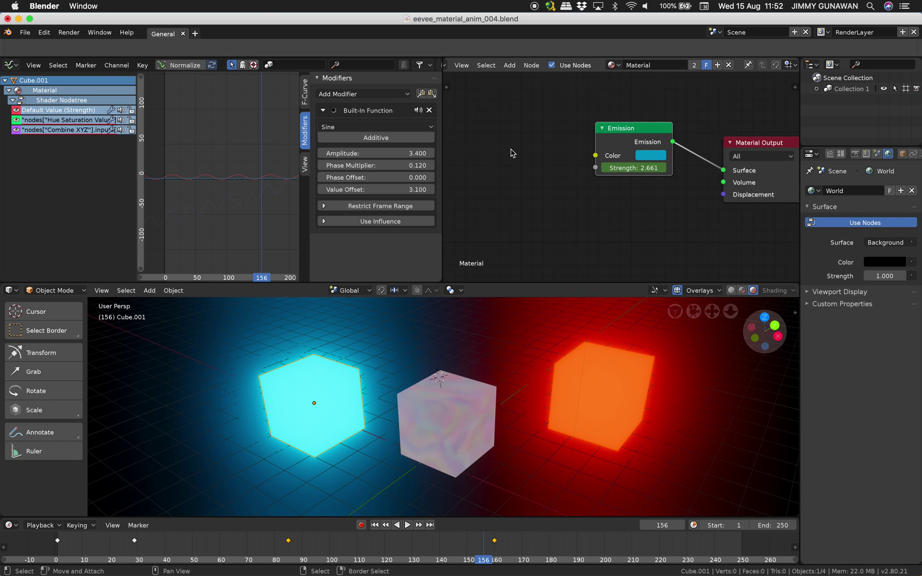
key("shift+a")
left_click(499, 148)
type("t")
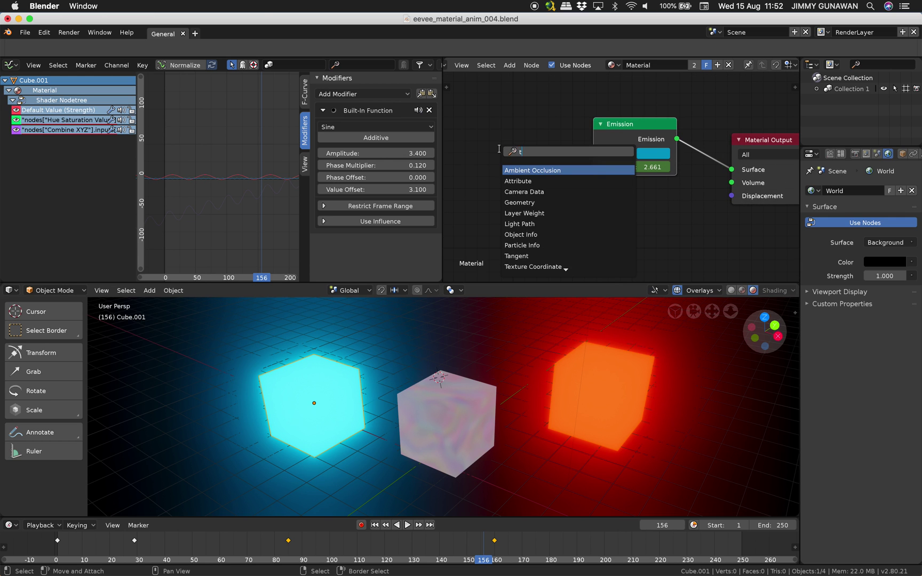
type("ime")
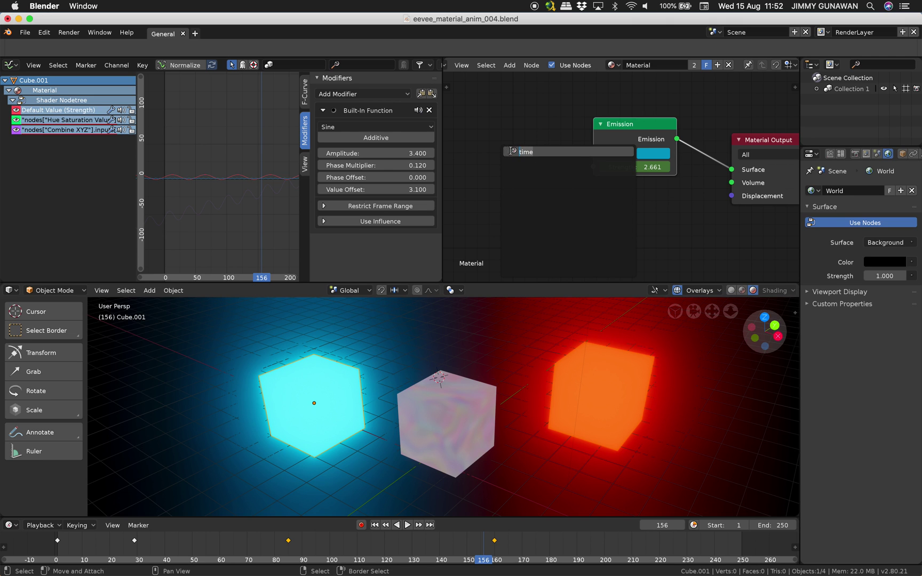
key("Escape")
Search for "frame", add a Frame node beside the Emission node, and select the Emission node again.
key("shift+a")
left_click(506, 145)
type("fra")
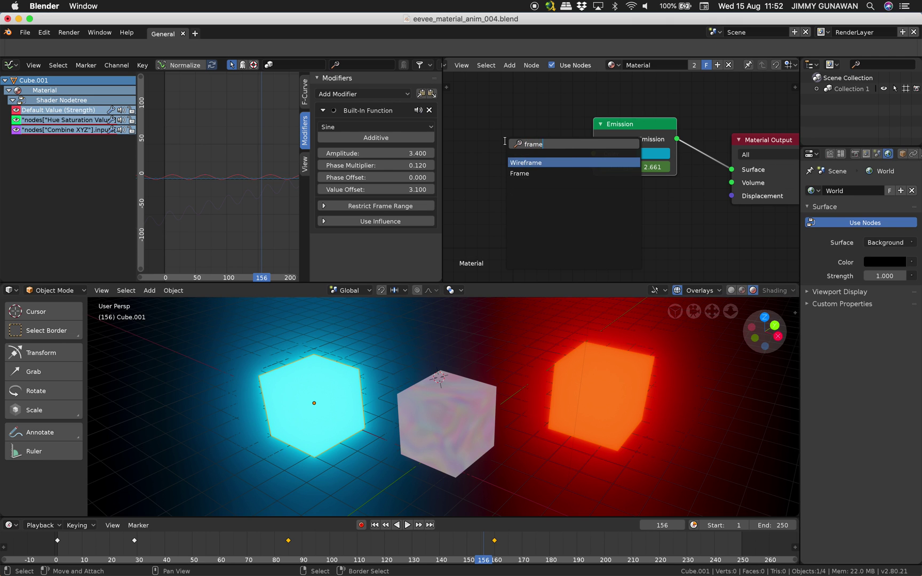
type("me")
left_click(528, 172)
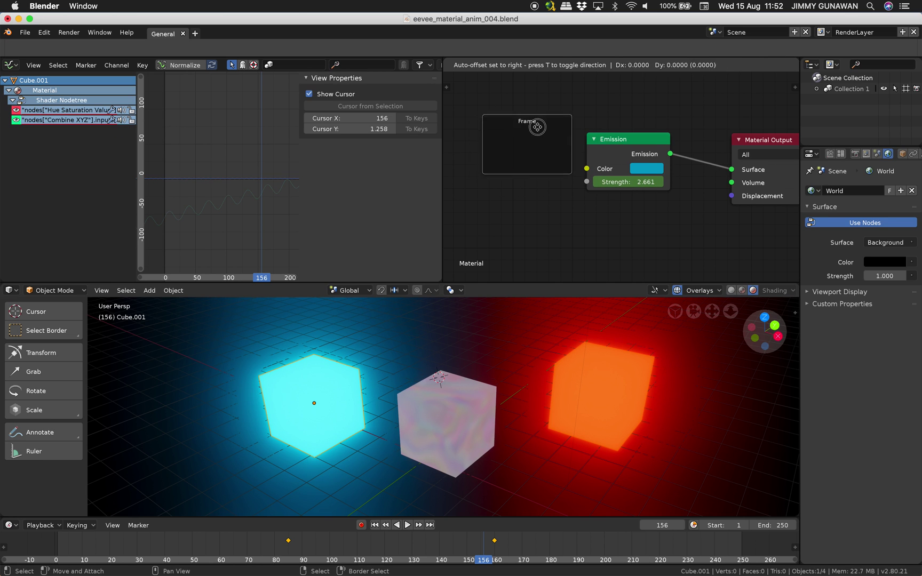
left_click(618, 141)
middle_click_drag(514, 202, 535, 191)
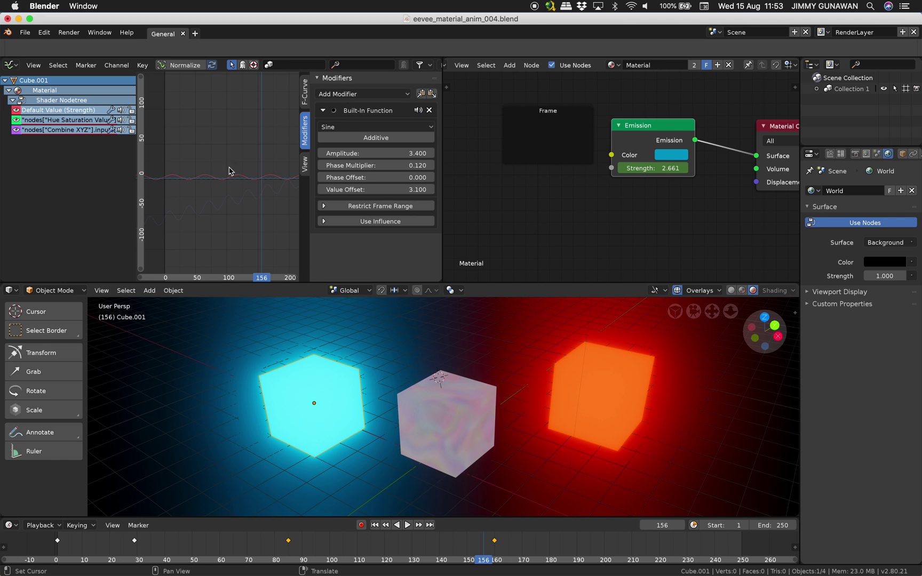
Fit the F-curves in the graph view and scrub the timeline through frame 140 to frame 170 to examine the sine-driven glow.
key("Home")
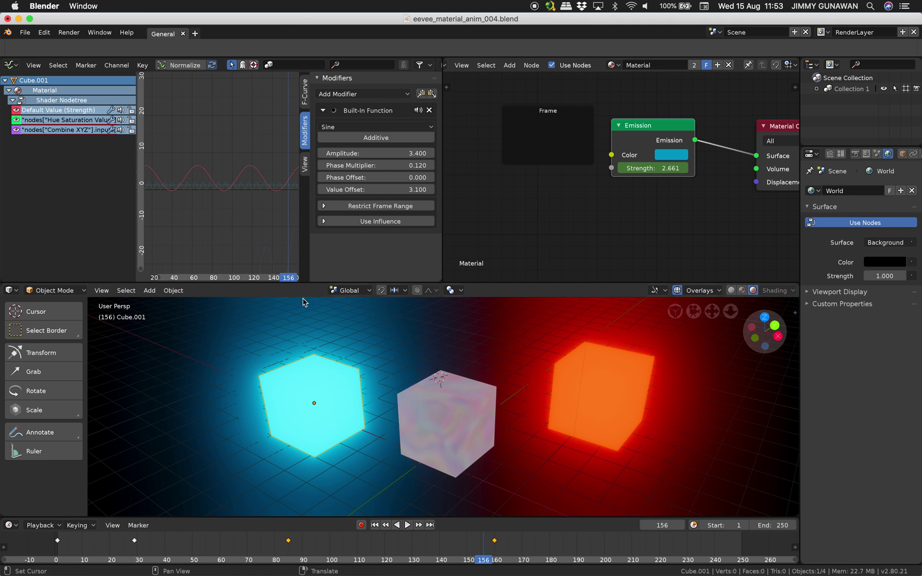
left_click_drag(368, 540, 439, 547)
key("space")
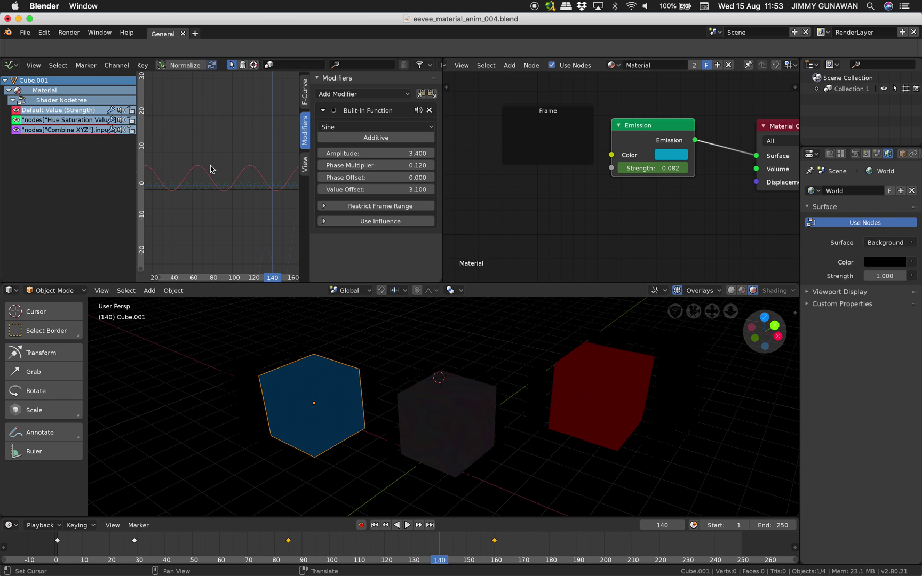
mouse_move(230, 171)
middle_mouse_down()
mouse_move(225, 177)
mouse_move(233, 173)
middle_mouse_up()
middle_click_drag(442, 340, 442, 338)
left_click_drag(495, 551, 523, 544)
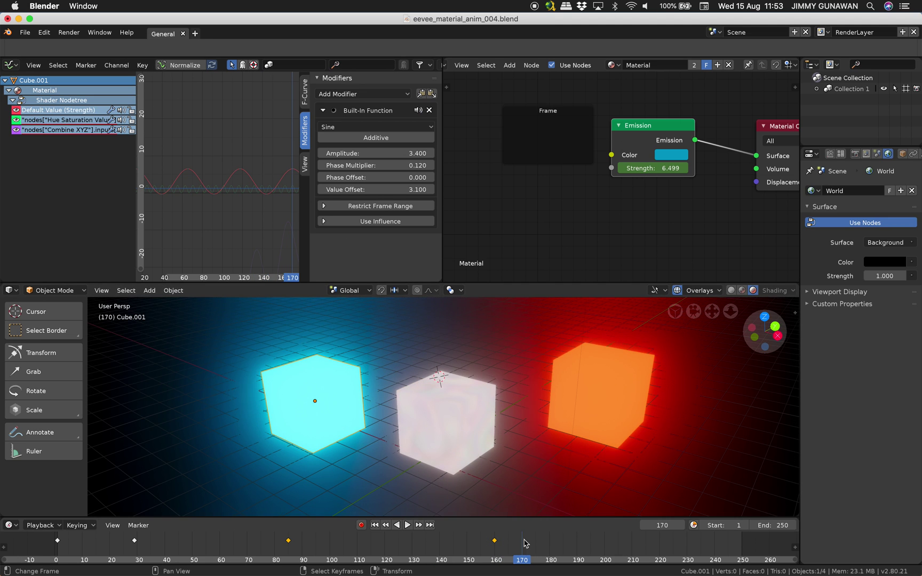